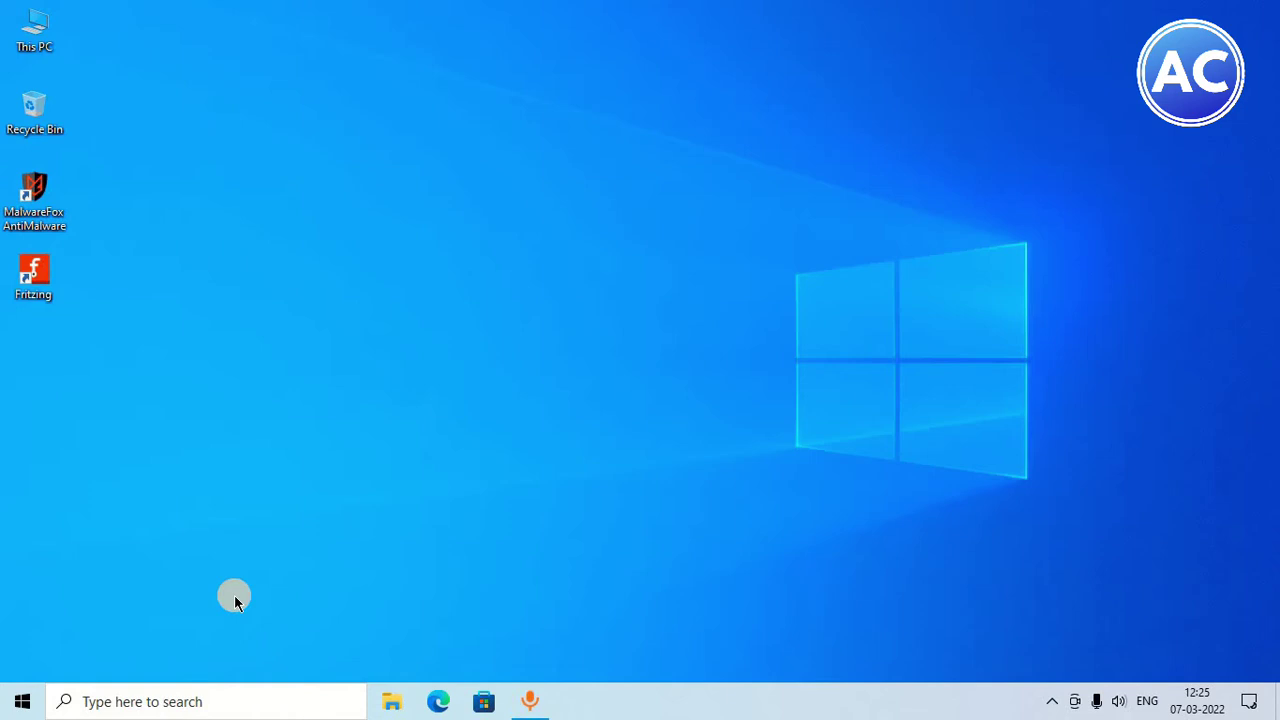
# Step: Refresh the desktop
pyautogui.rightClick(516, 214)
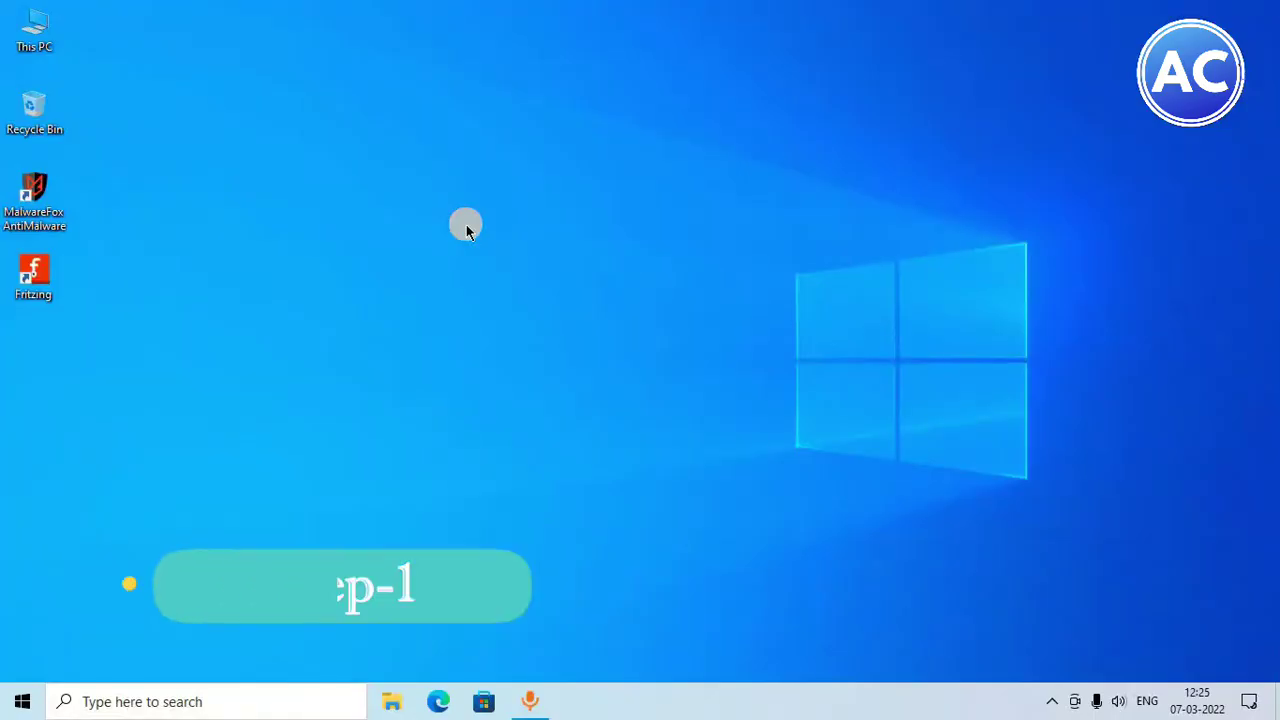
pyautogui.rightClick(452, 196)
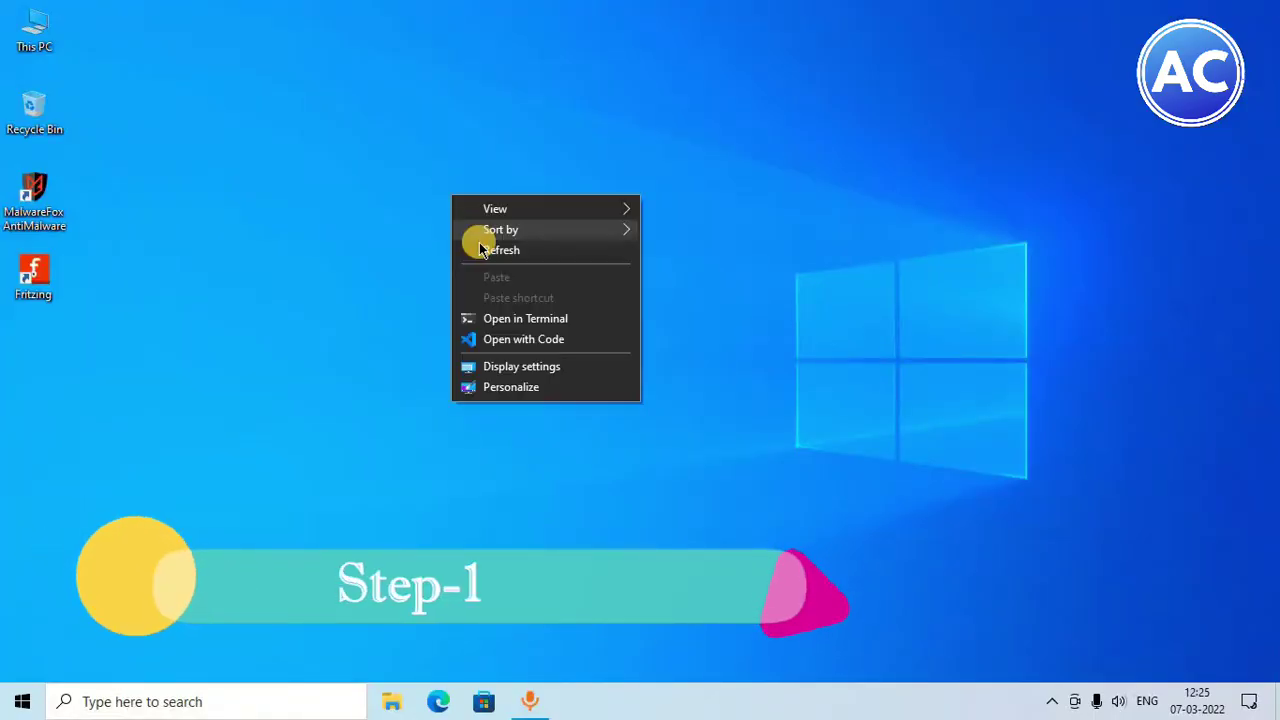
pyautogui.click(479, 249)
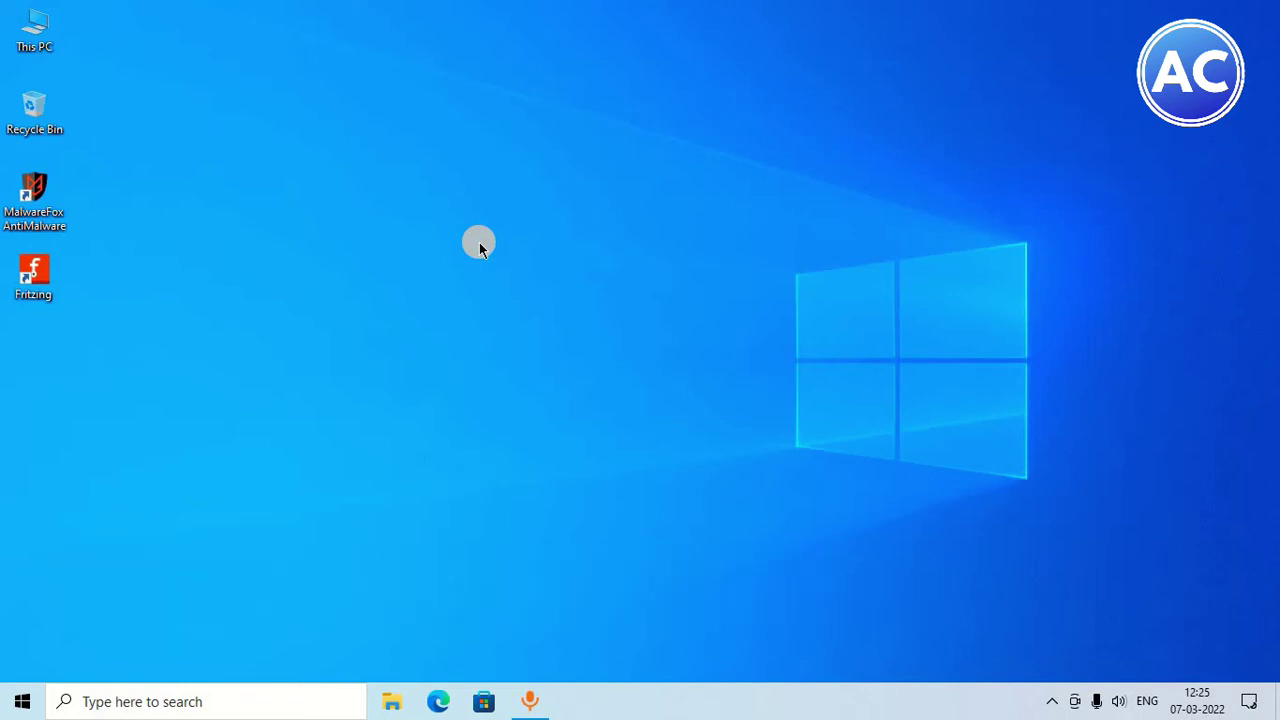
# Step: Open the Windows Temp folder by running the command temp
pyautogui.press('super+r')
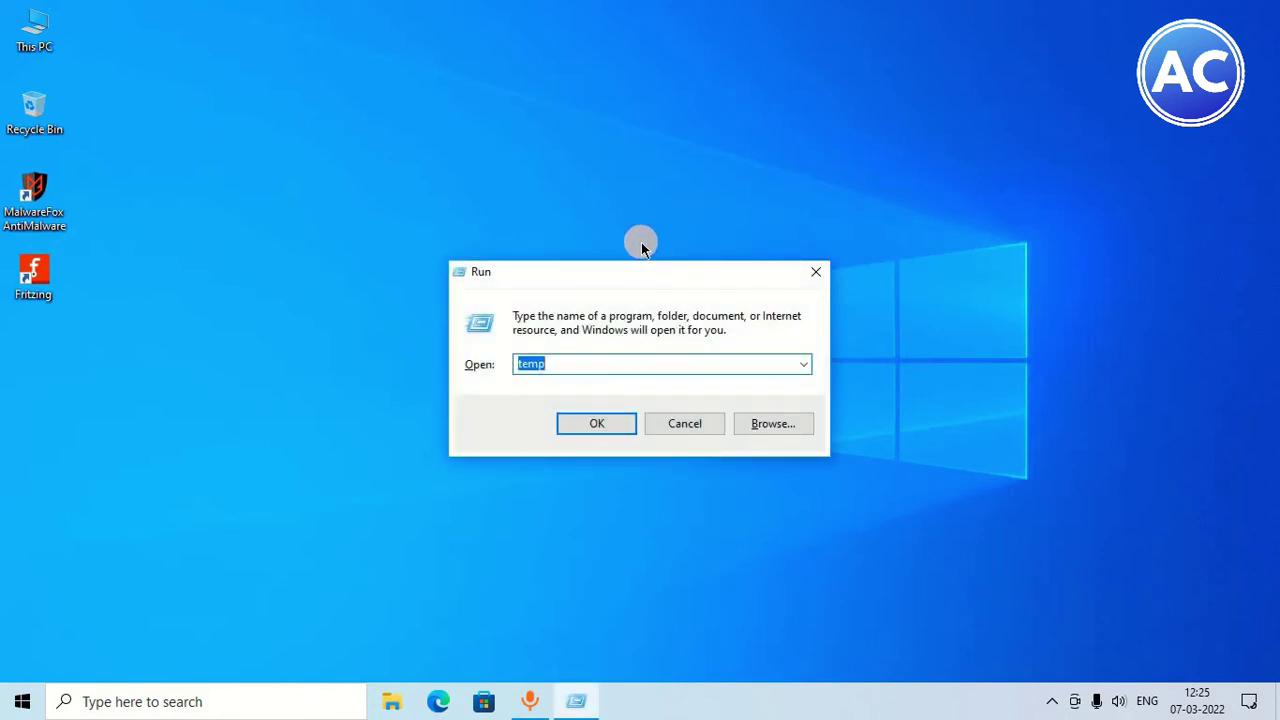
pyautogui.moveTo(600, 272); pyautogui.dragTo(166, 500)
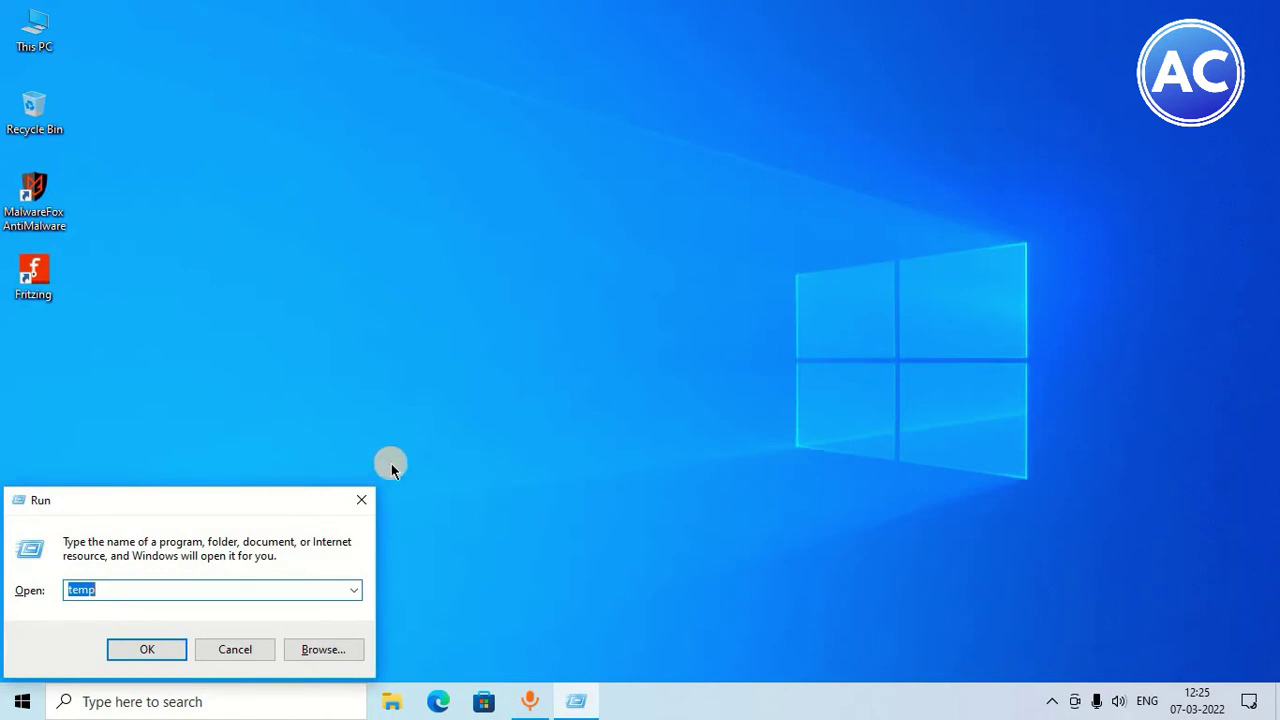
pyautogui.write('tep')
pyautogui.press('BackSpace')
pyautogui.write('mp')
pyautogui.press('Return')
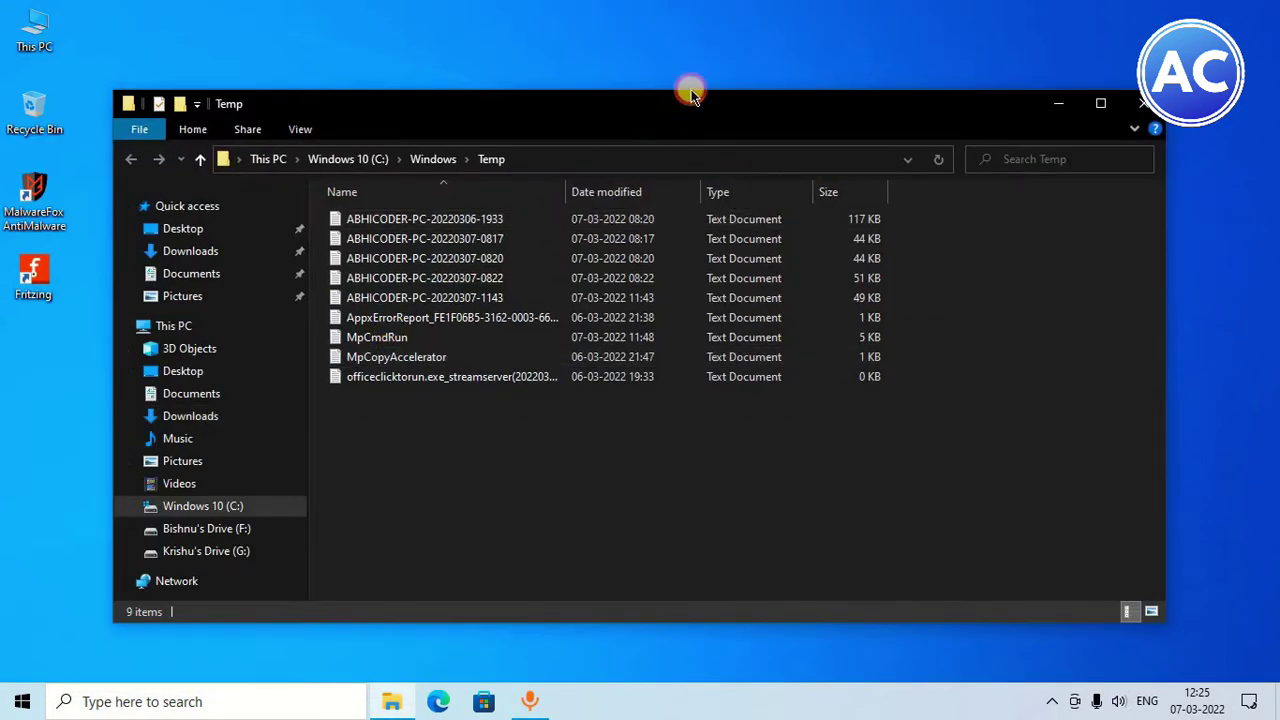
pyautogui.moveTo(650, 106); pyautogui.dragTo(643, 80)
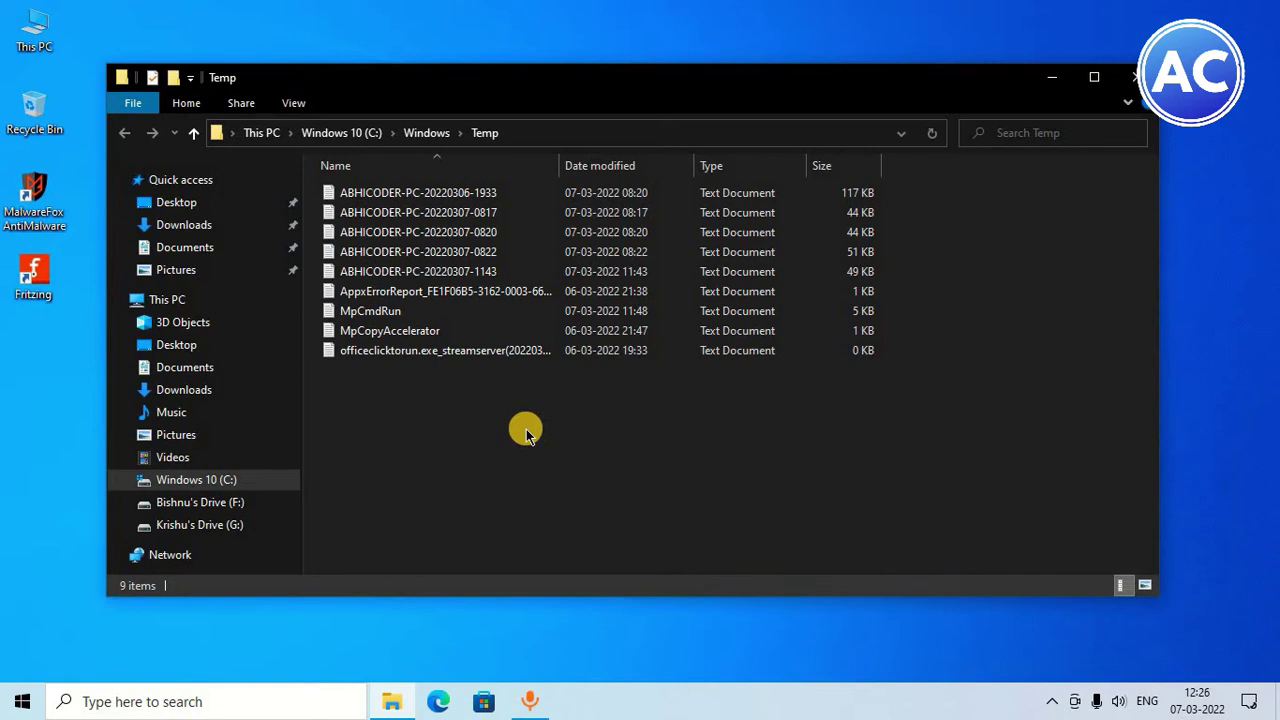
# Step: Delete all files in the Windows Temp folder, skipping those in use, and close the folder window
pyautogui.hotkey('ctrl', 'a')
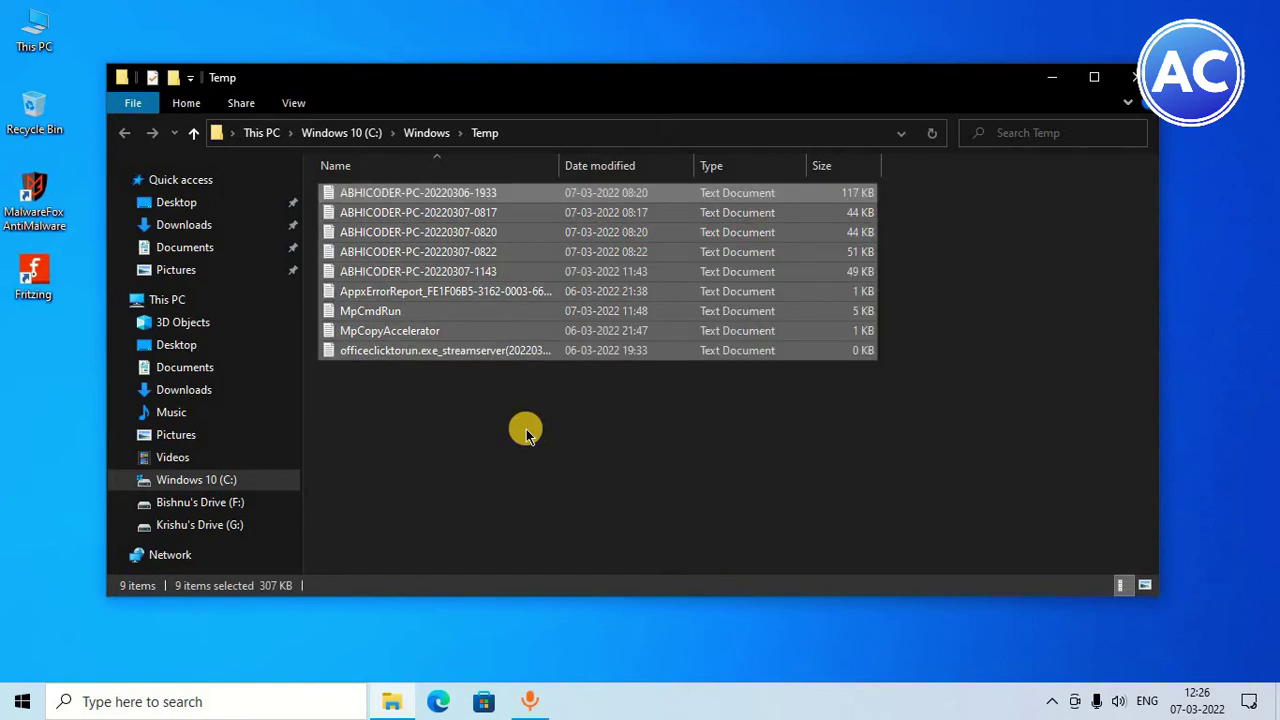
pyautogui.press('Delete')
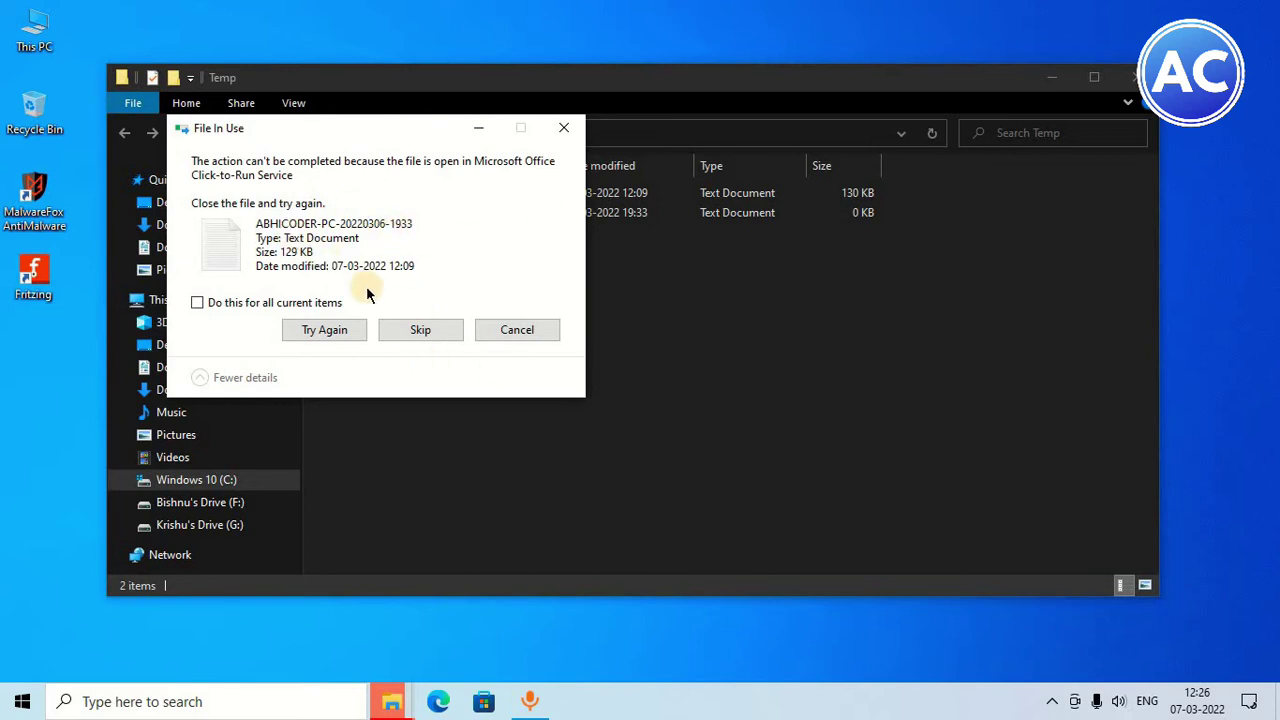
pyautogui.click(350, 331)
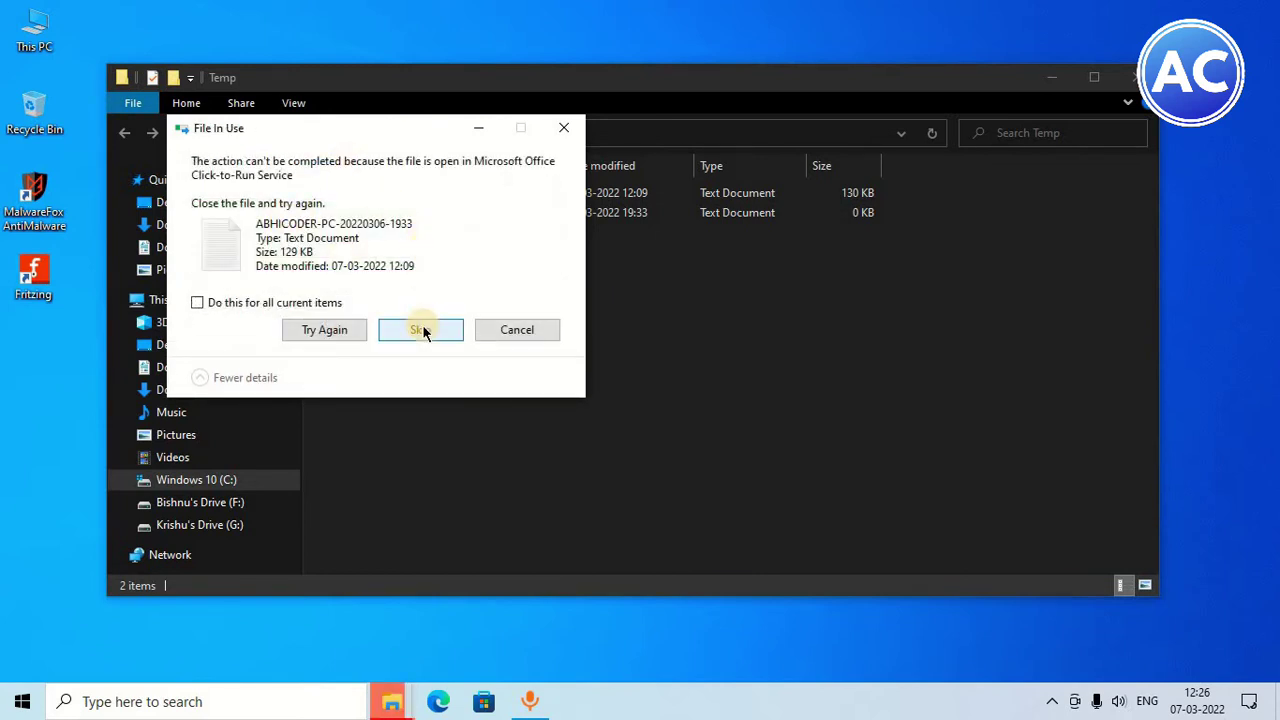
pyautogui.click(422, 331)
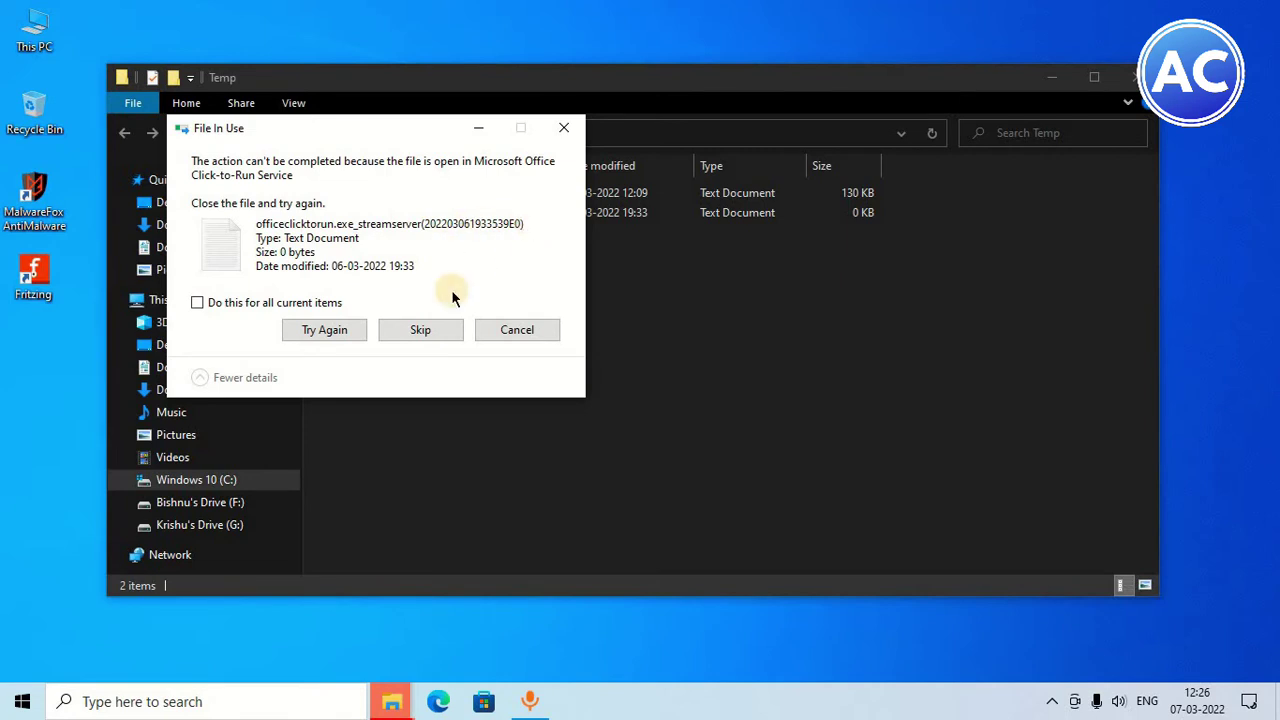
pyautogui.click(420, 330)
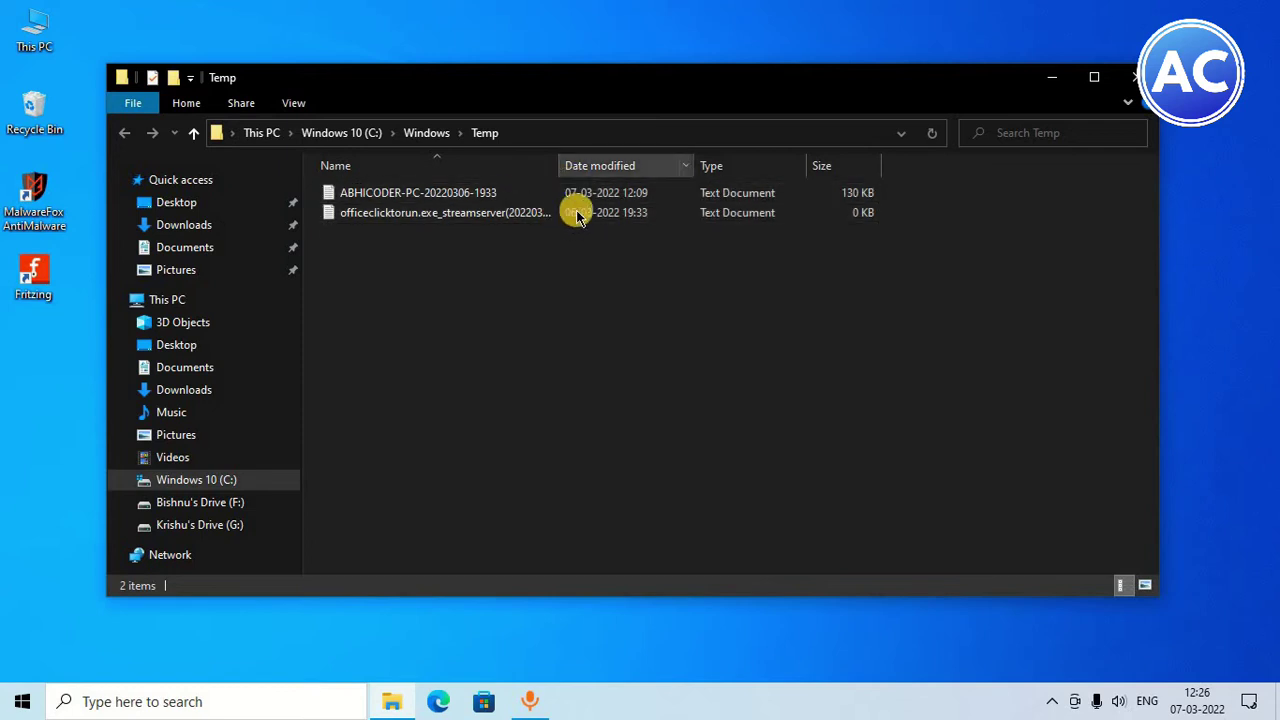
pyautogui.click(1133, 57)
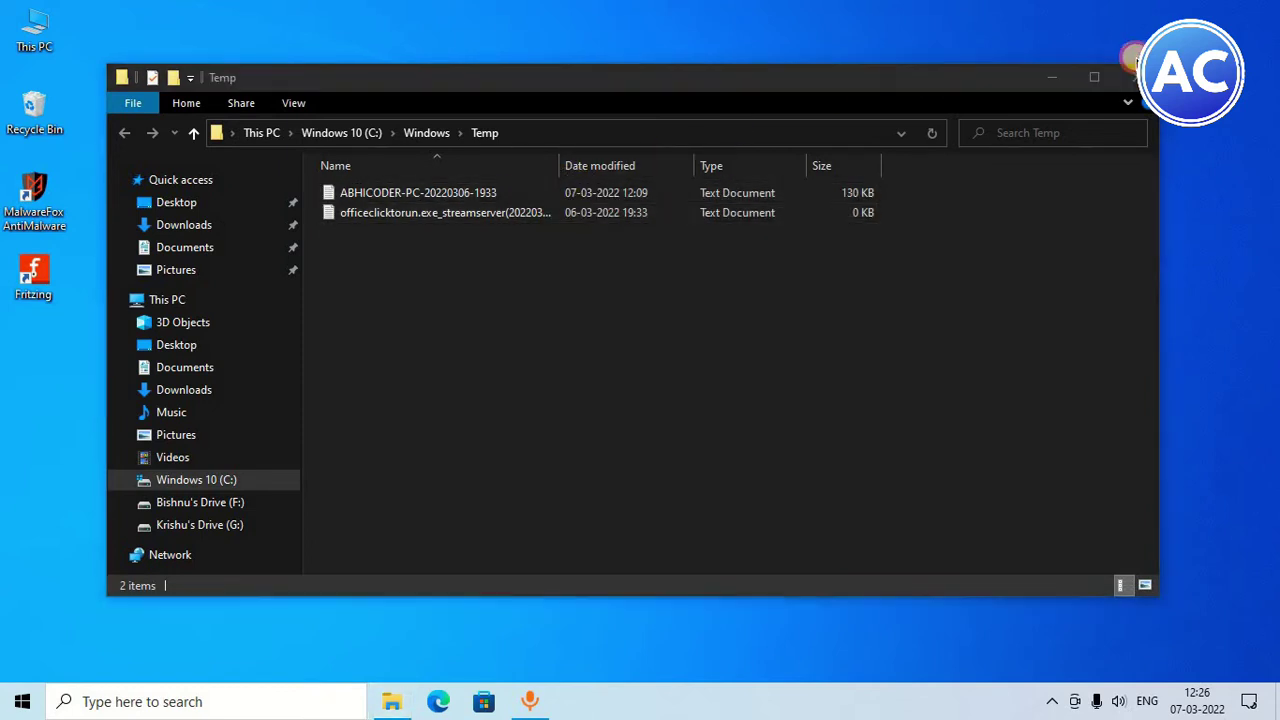
pyautogui.click(1137, 77)
pyautogui.rightClick(543, 127)
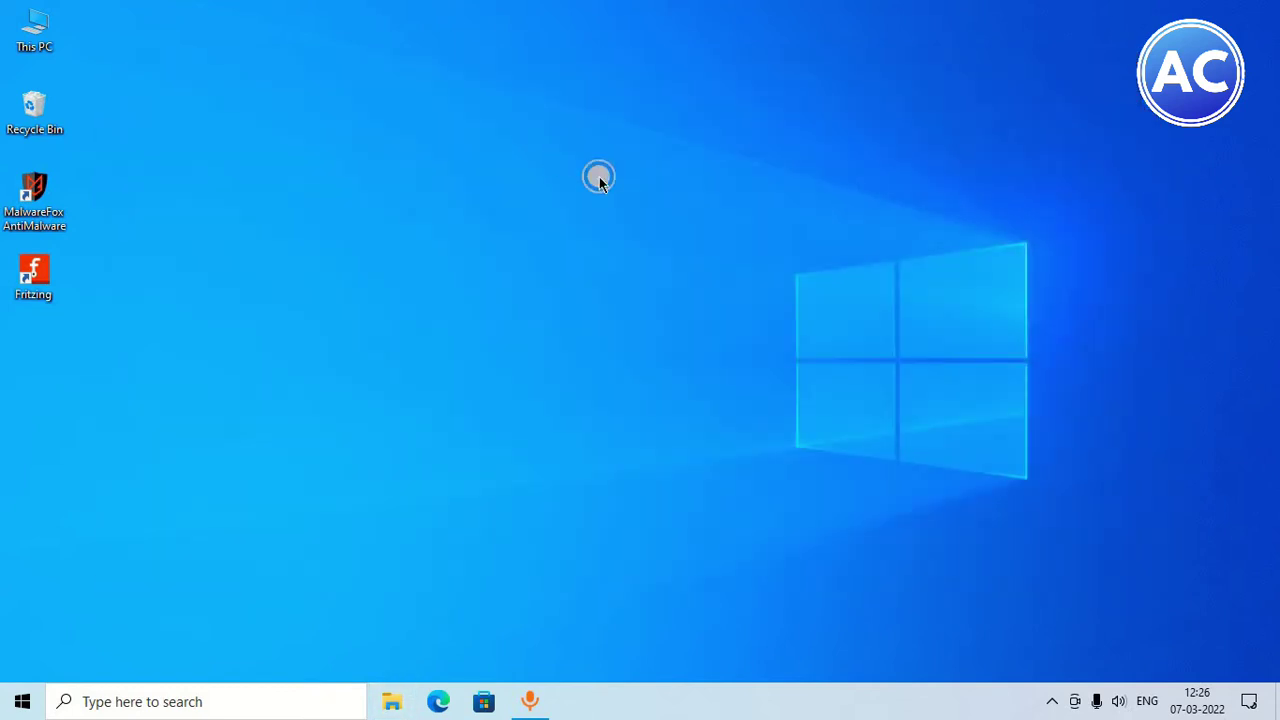
pyautogui.click(599, 181)
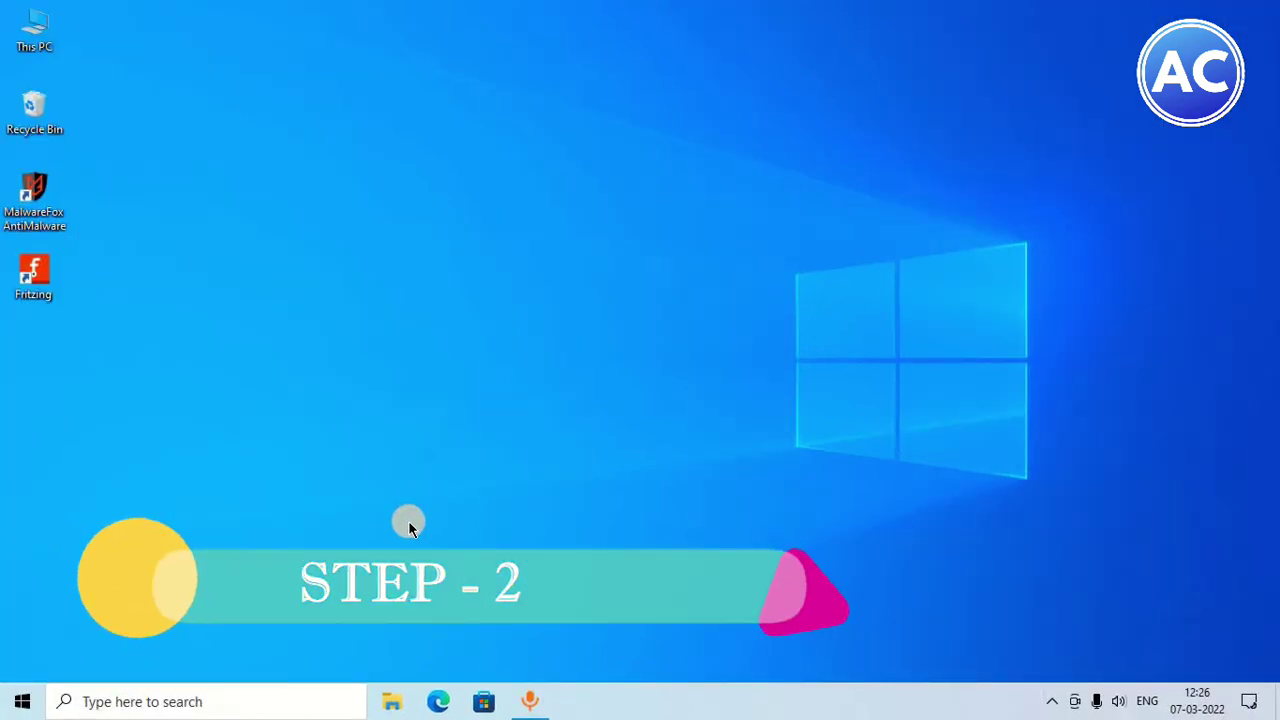
# Step: Open the user's AppData\Local\Temp folder by running %temp% and look through its contents
pyautogui.press('super+r')
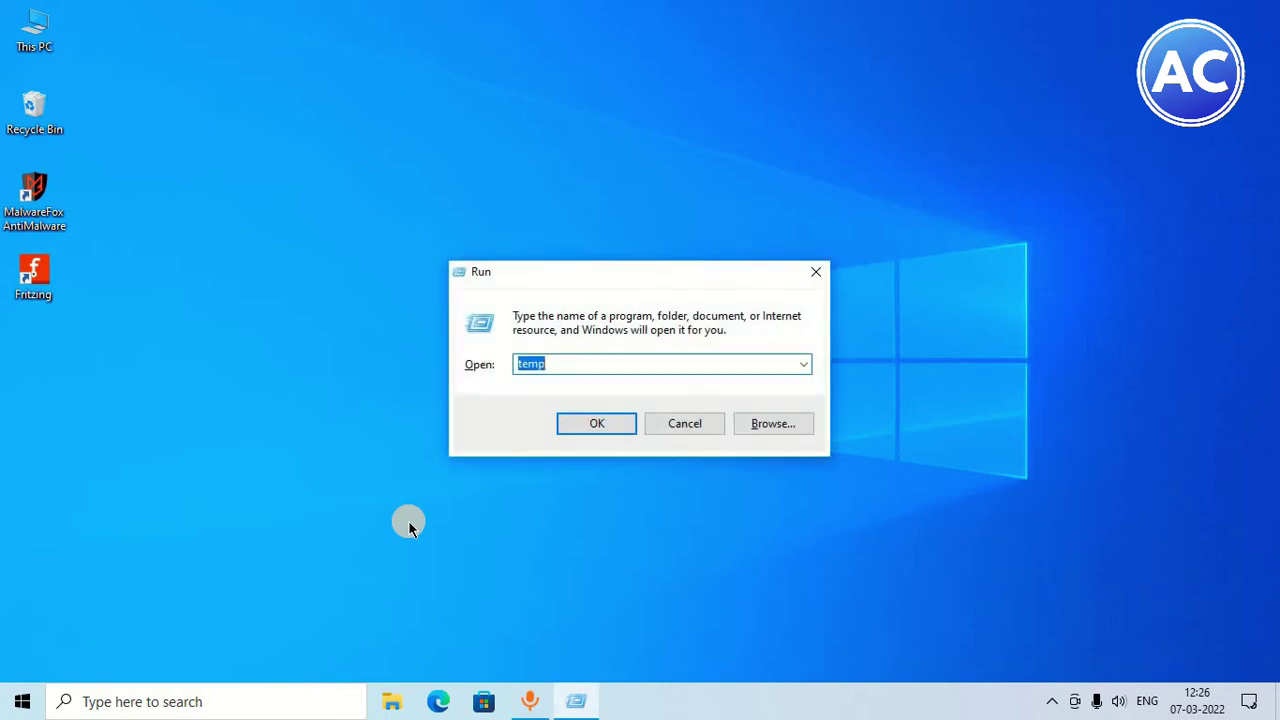
pyautogui.write('%tem')
pyautogui.press('Return')
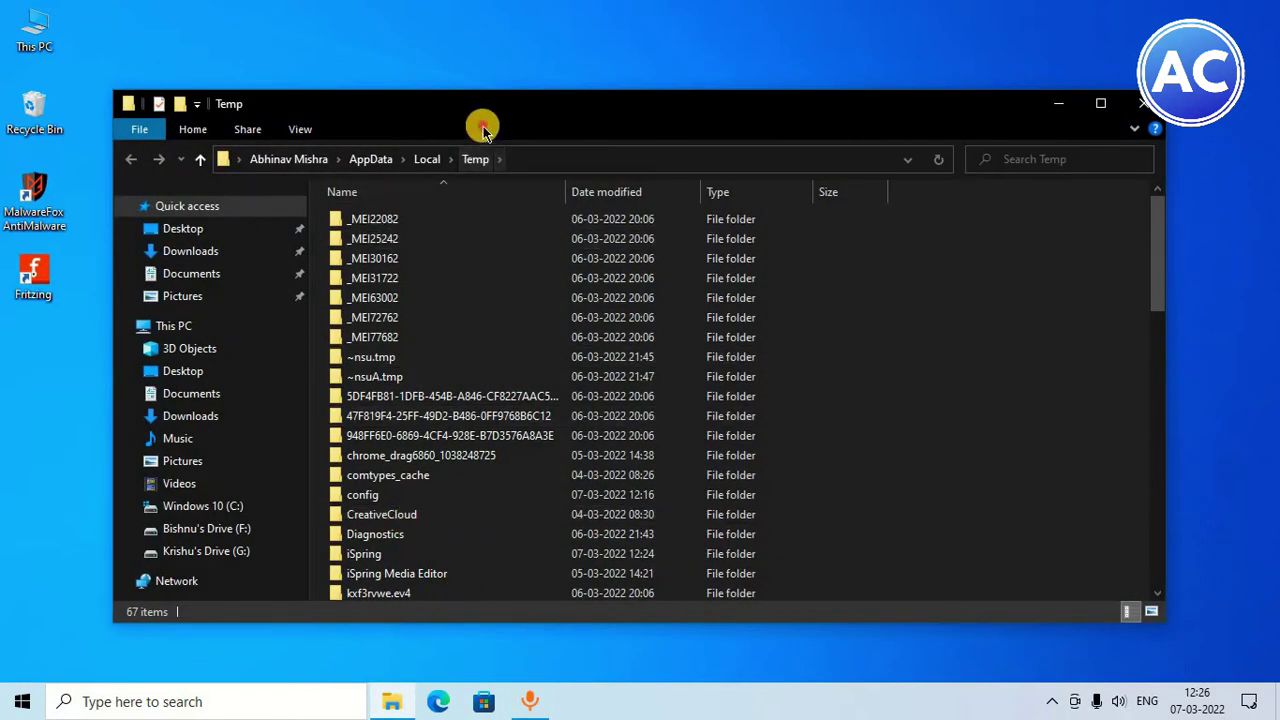
pyautogui.moveTo(440, 91); pyautogui.dragTo(518, 67)
pyautogui.scroll(-5, 537, 319)
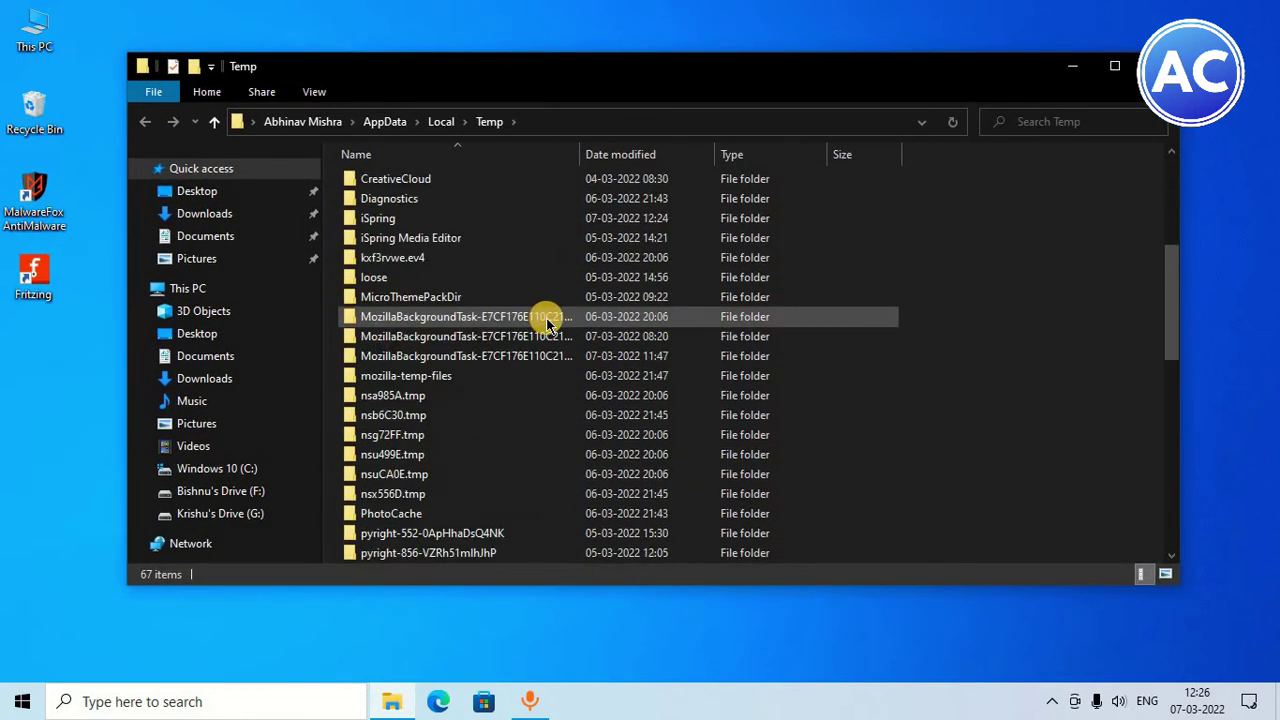
pyautogui.scroll(5, 543, 314)
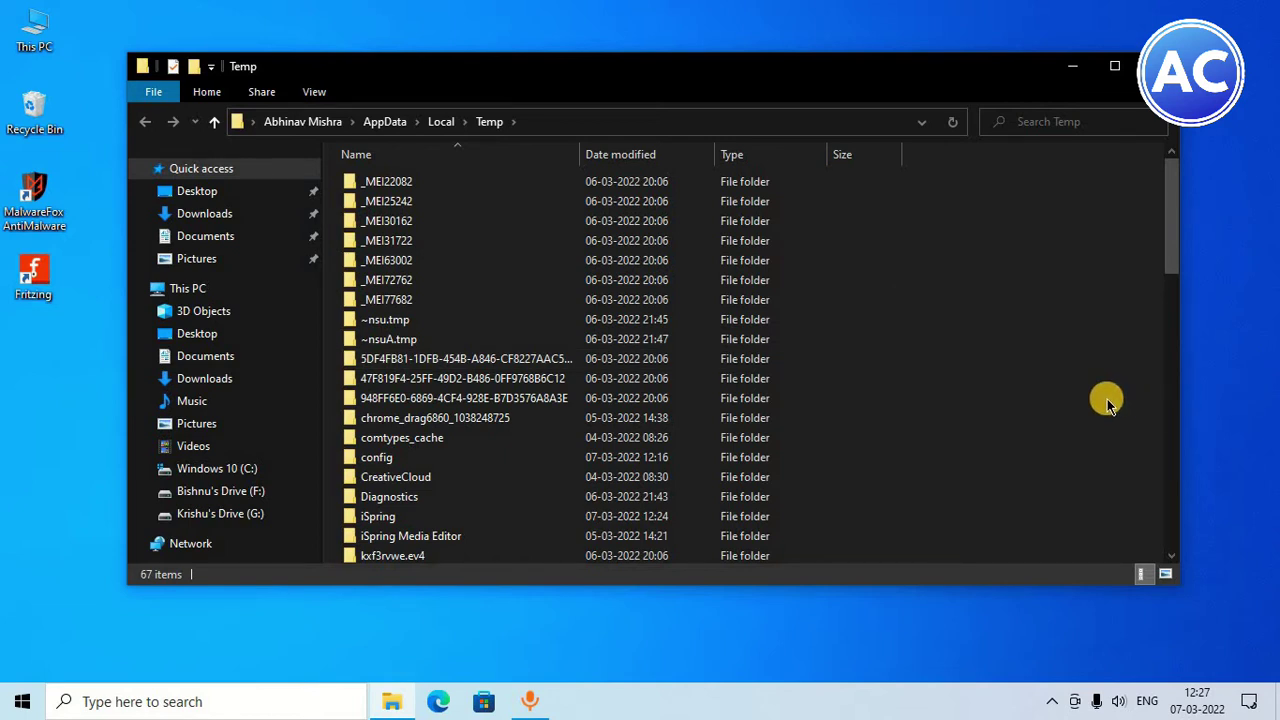
# Step: Delete everything in the user's Temp folder, skipping in-use items and granting administrator permission for protected folders, and close the window
pyautogui.hotkey('ctrl', 'a')
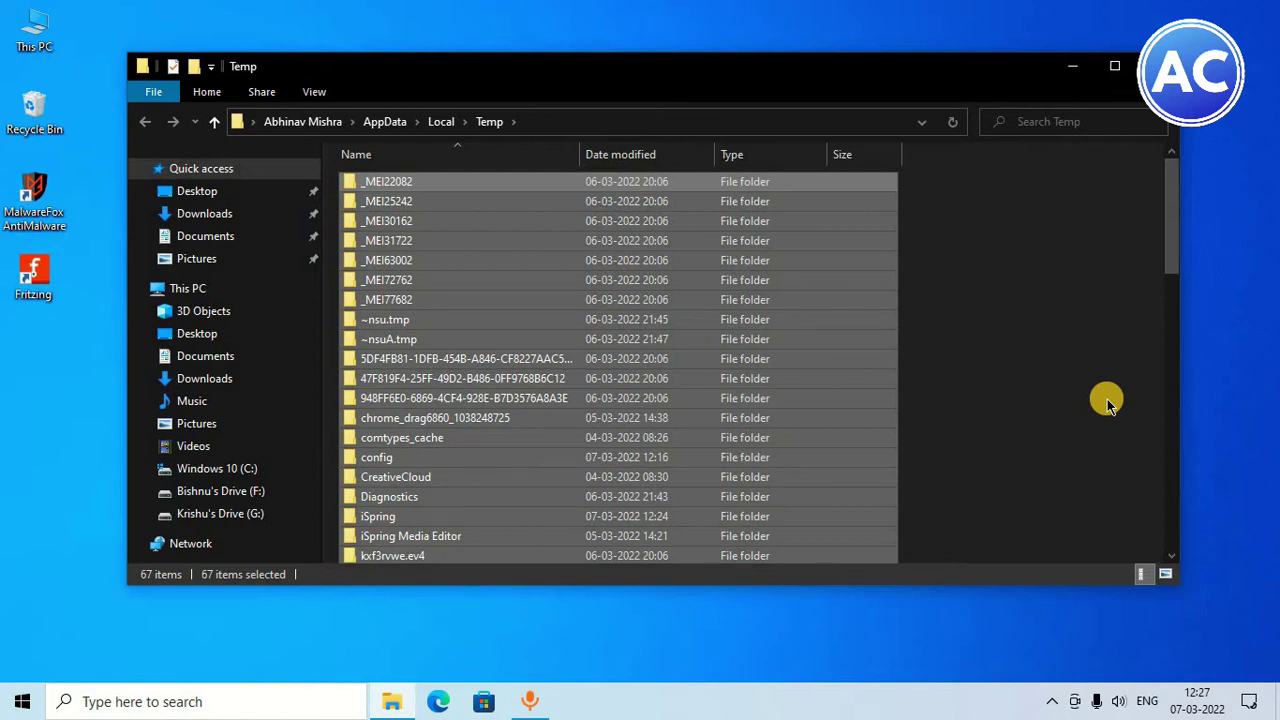
pyautogui.press('Delete')
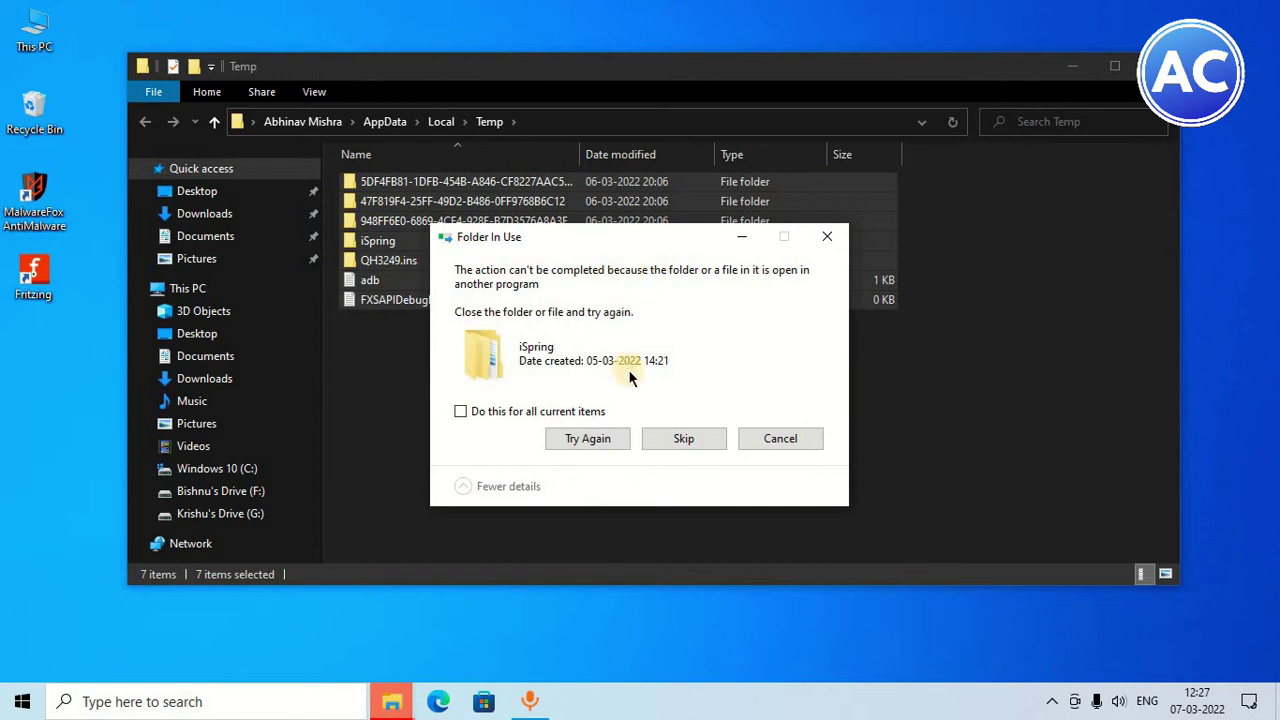
pyautogui.click(591, 439)
pyautogui.click(685, 439)
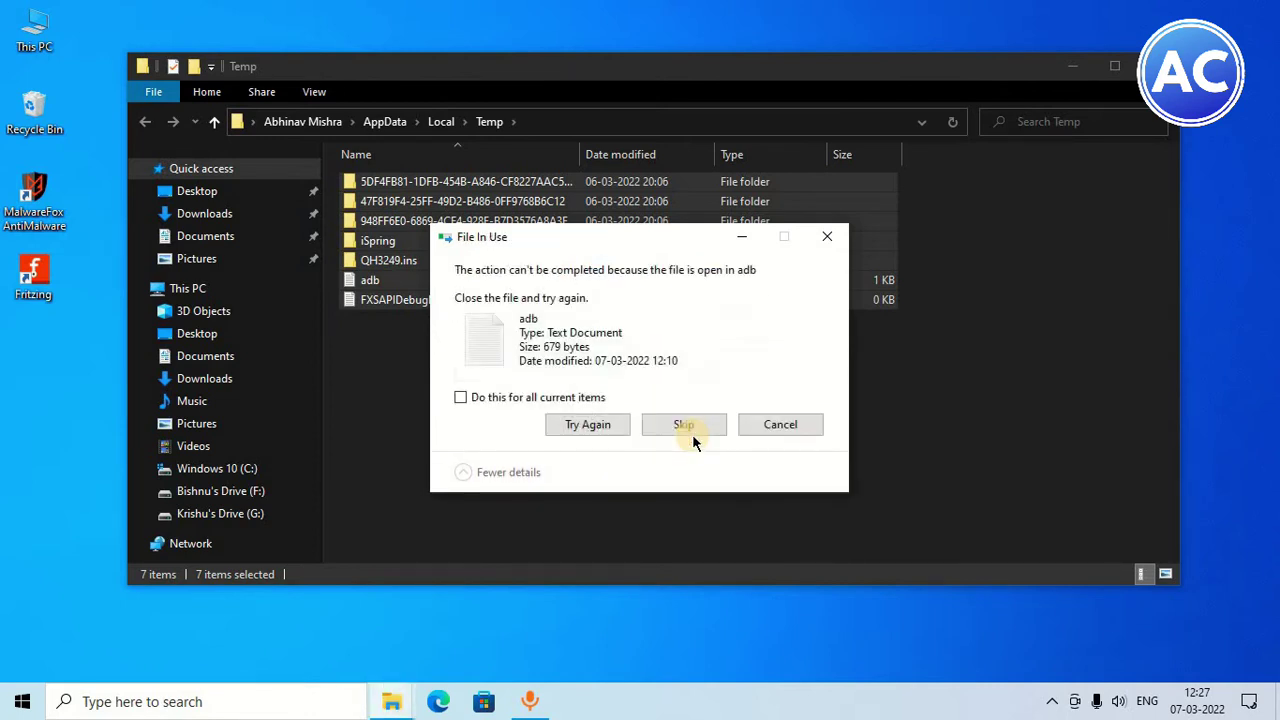
pyautogui.click(698, 426)
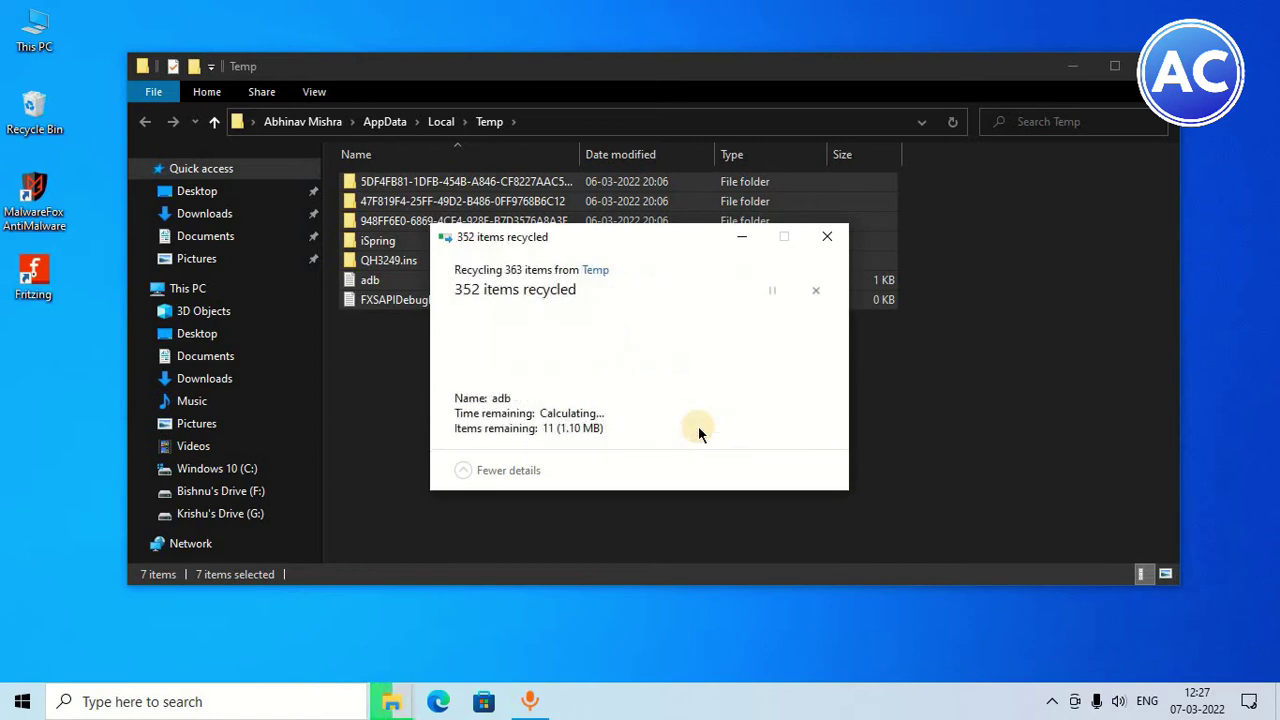
pyautogui.click(698, 426)
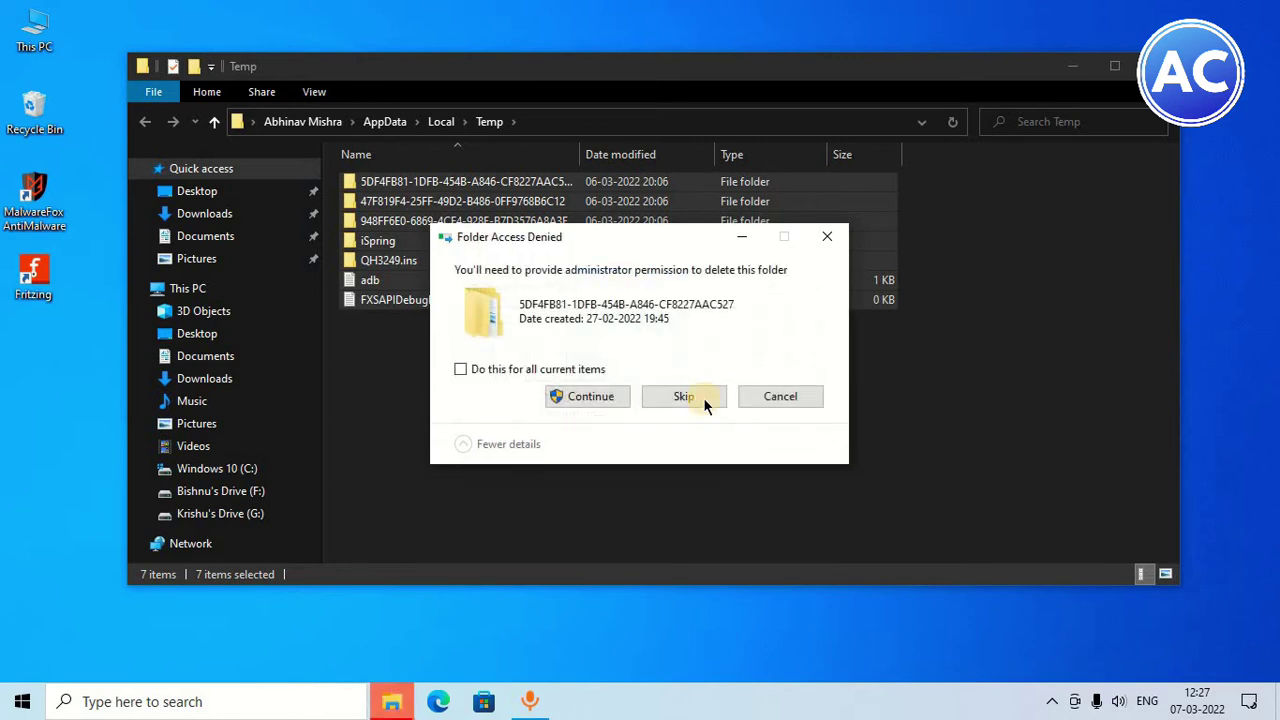
pyautogui.click(622, 396)
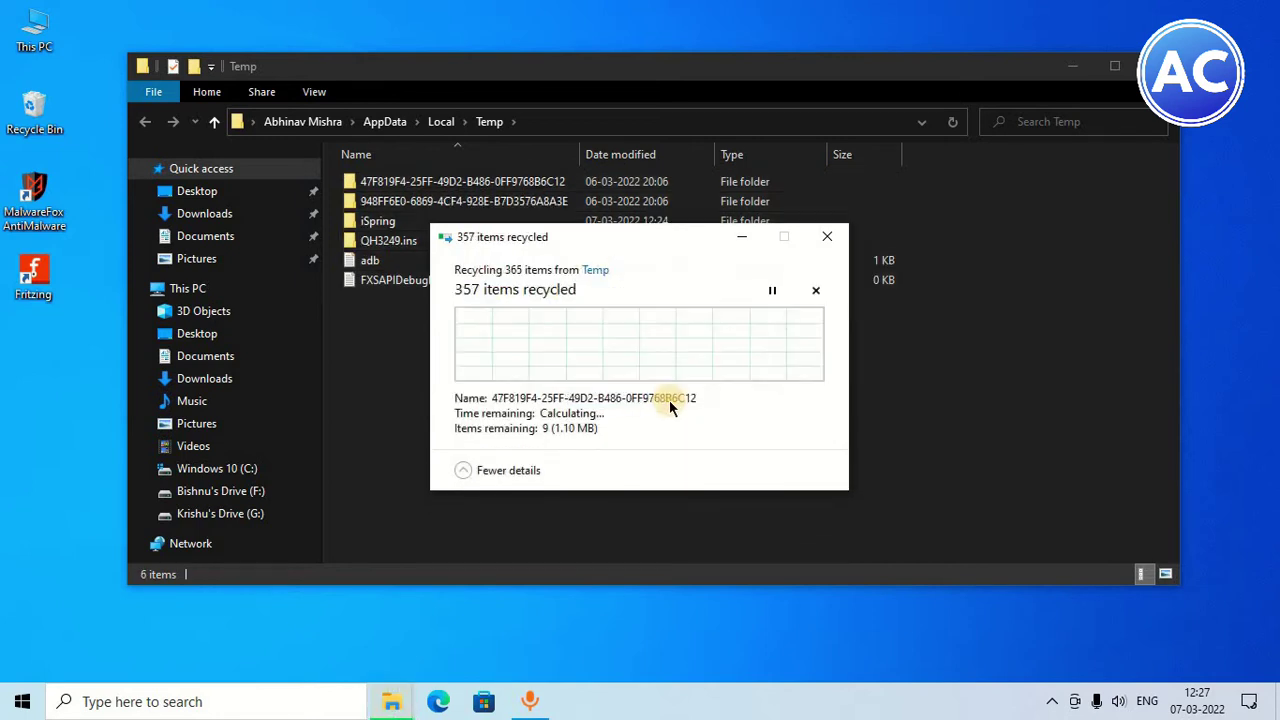
pyautogui.click(672, 400)
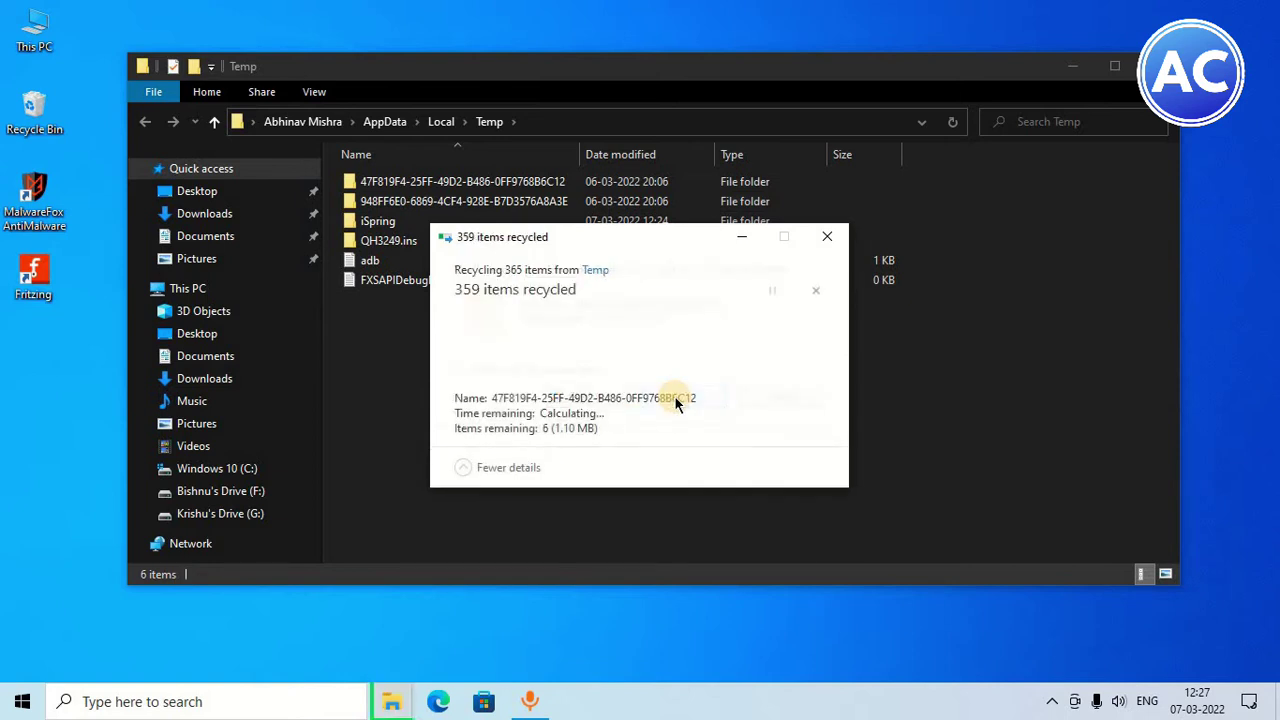
pyautogui.click(601, 396)
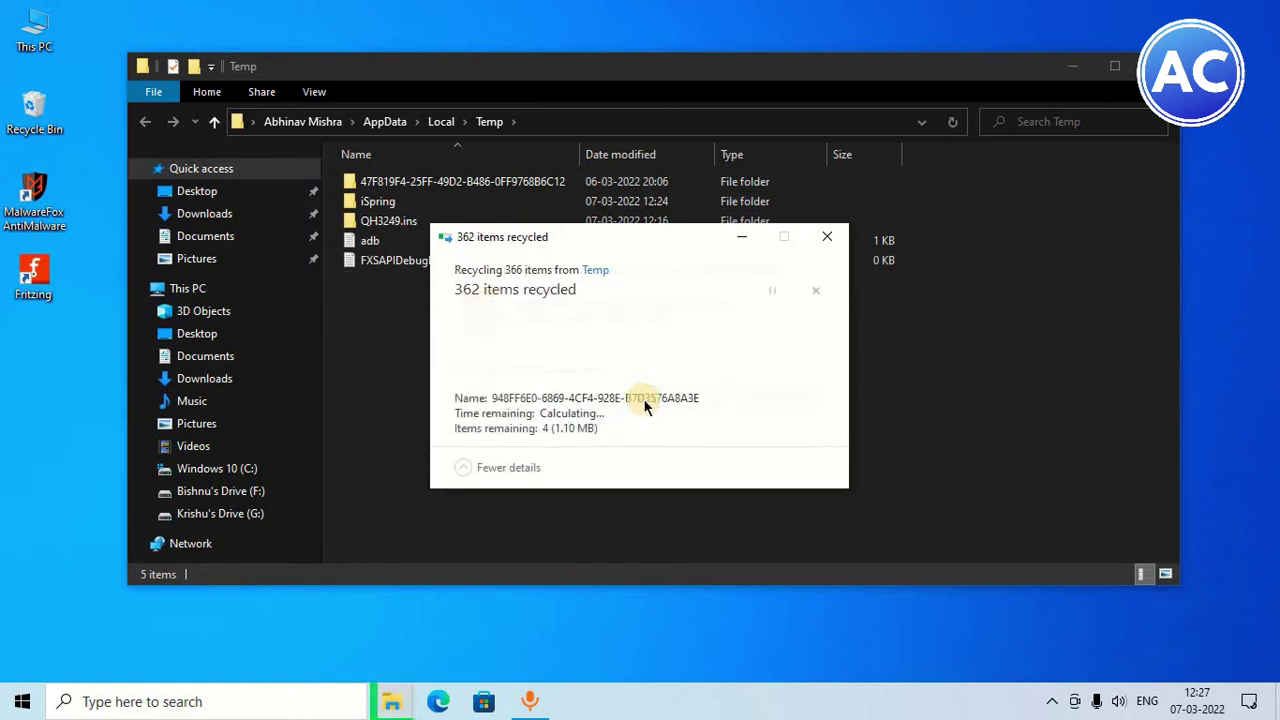
pyautogui.click(606, 396)
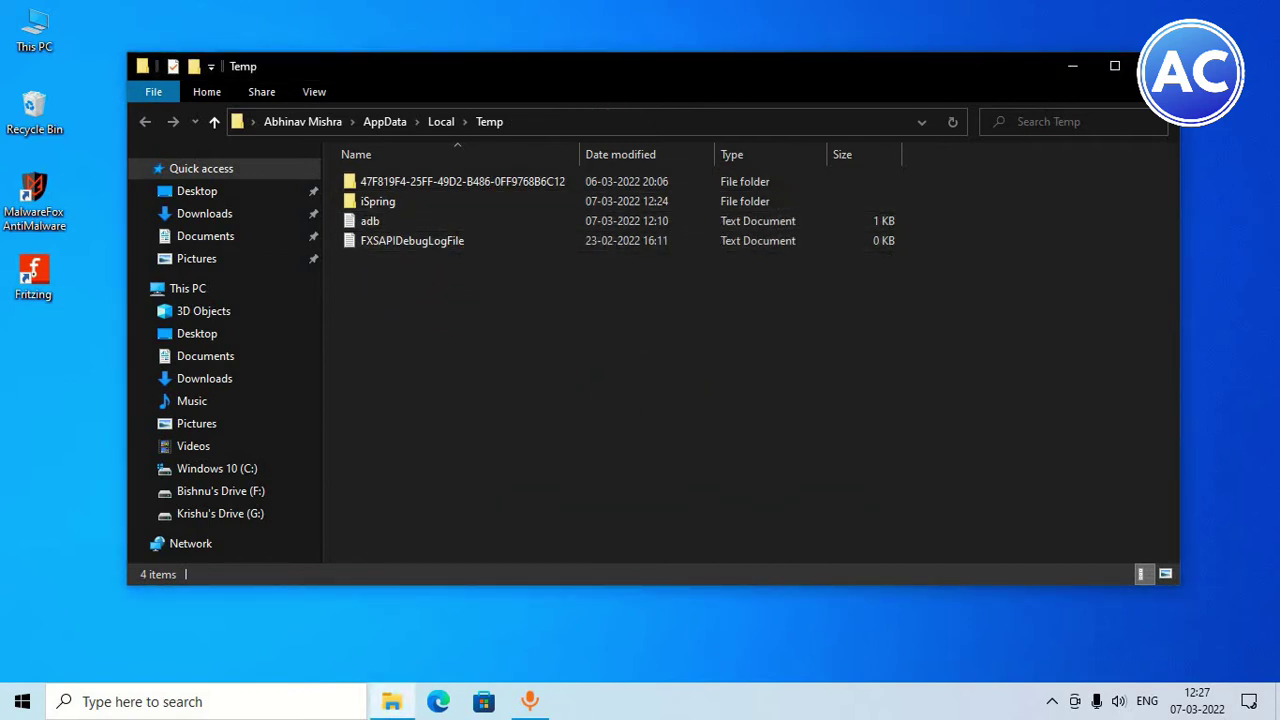
pyautogui.click(1111, 65)
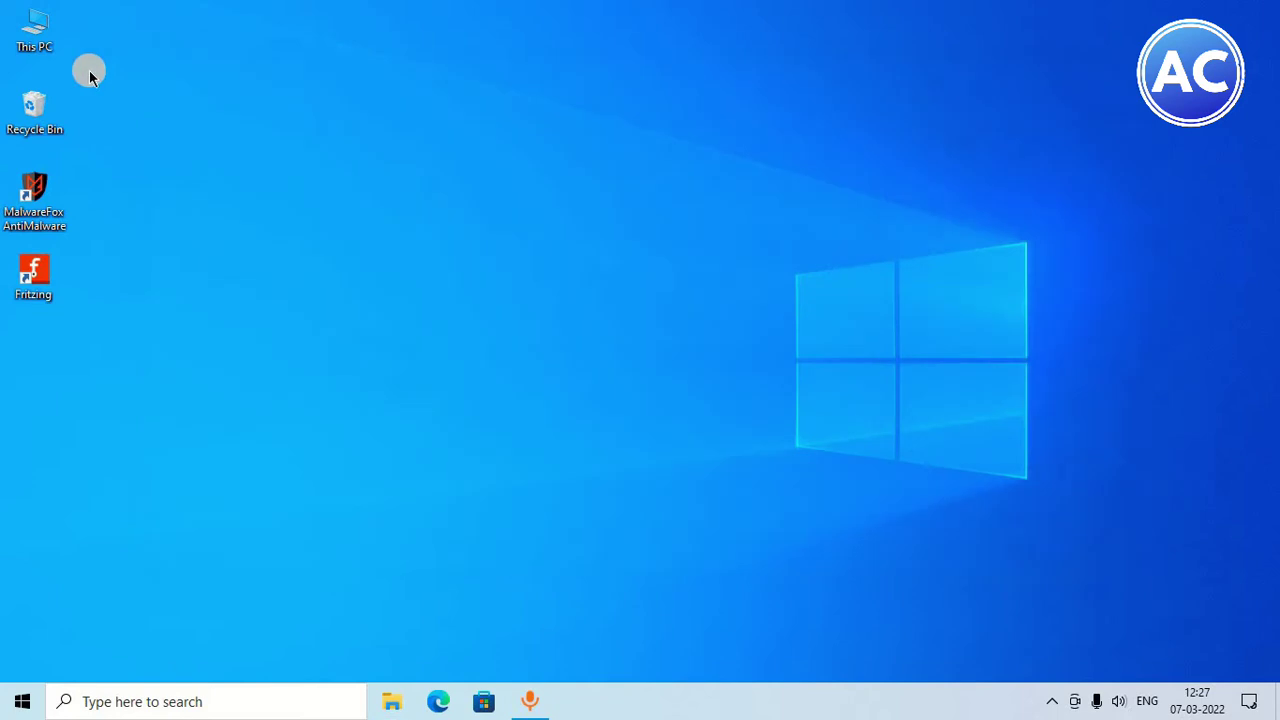
# Step: Open the Recycle Bin and permanently delete all of its items
pyautogui.click(52, 128)
pyautogui.press('Return')
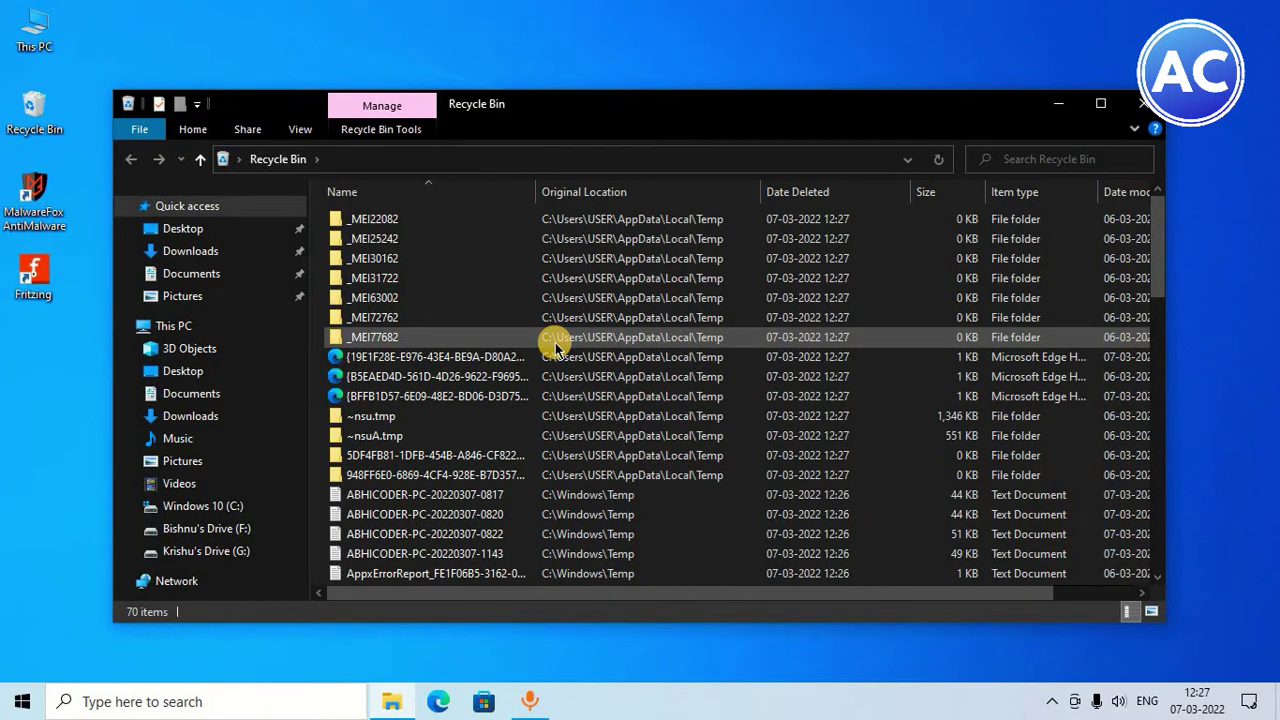
pyautogui.hotkey('ctrl', 'a')
pyautogui.press('Delete')
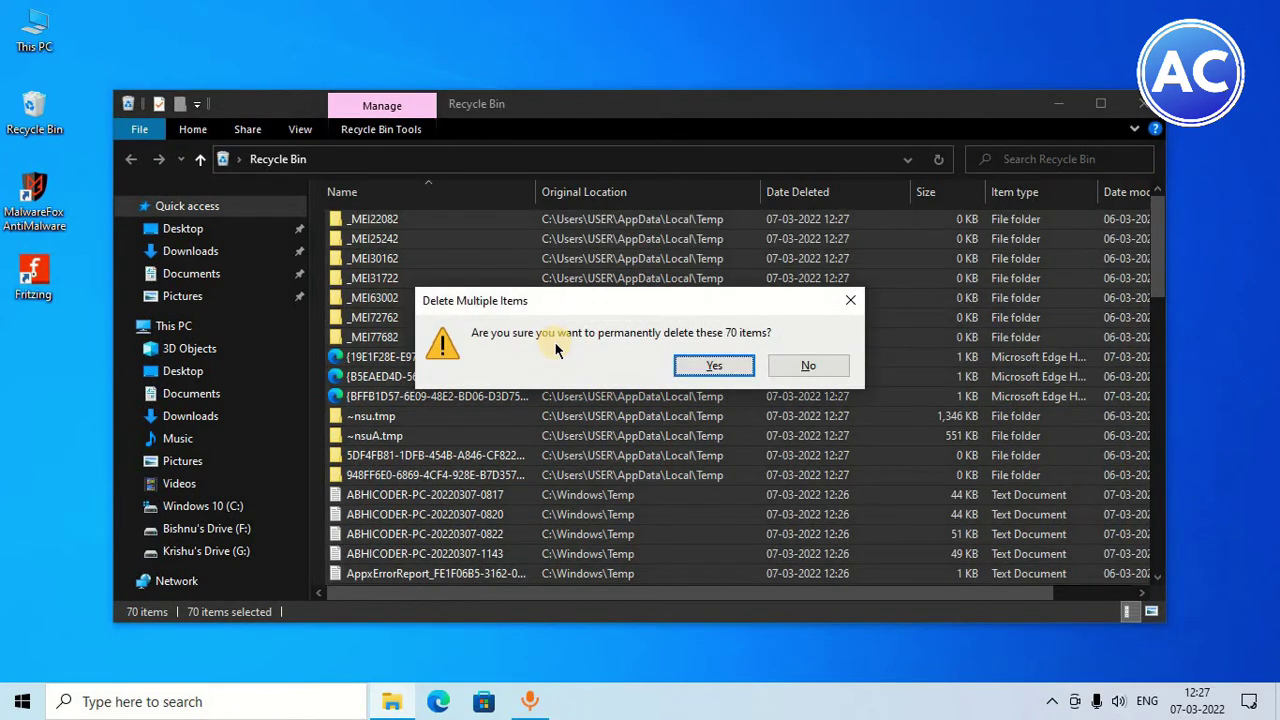
pyautogui.press('Return')
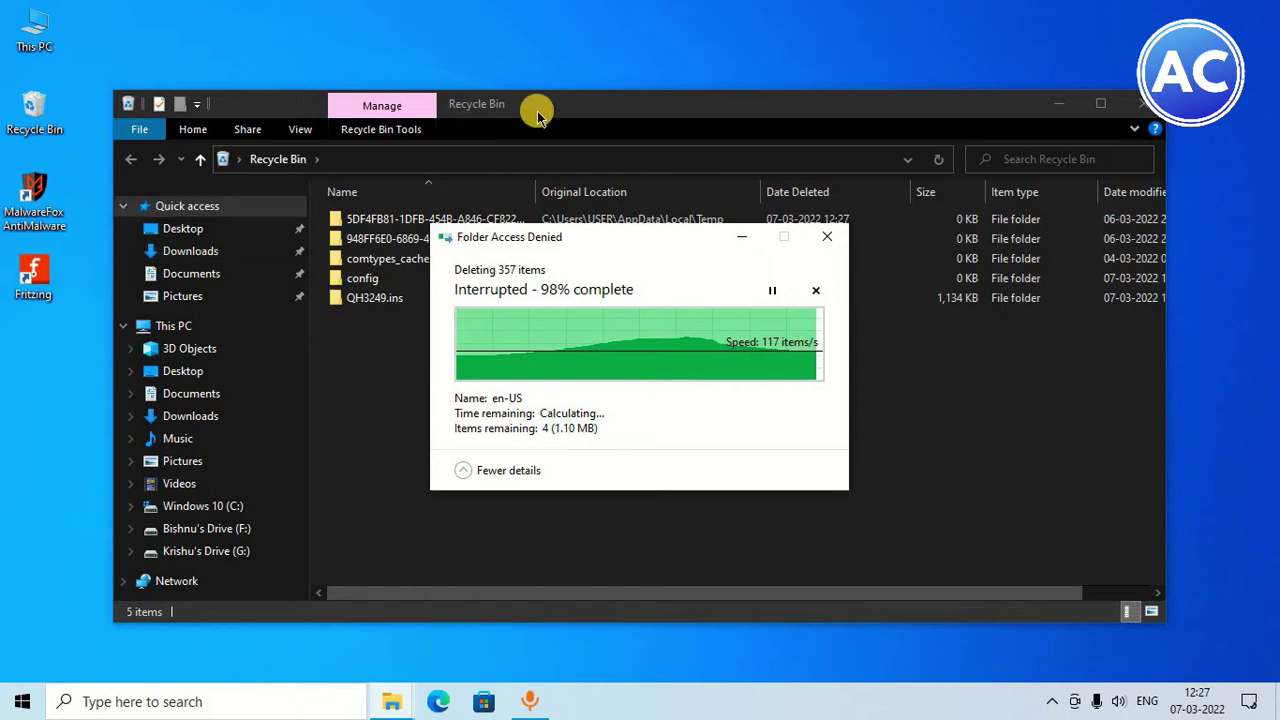
# Step: Close the Recycle Bin window and dismiss the deletion progress dialog
pyautogui.click(566, 92)
pyautogui.moveTo(566, 92); pyautogui.dragTo(530, 68)
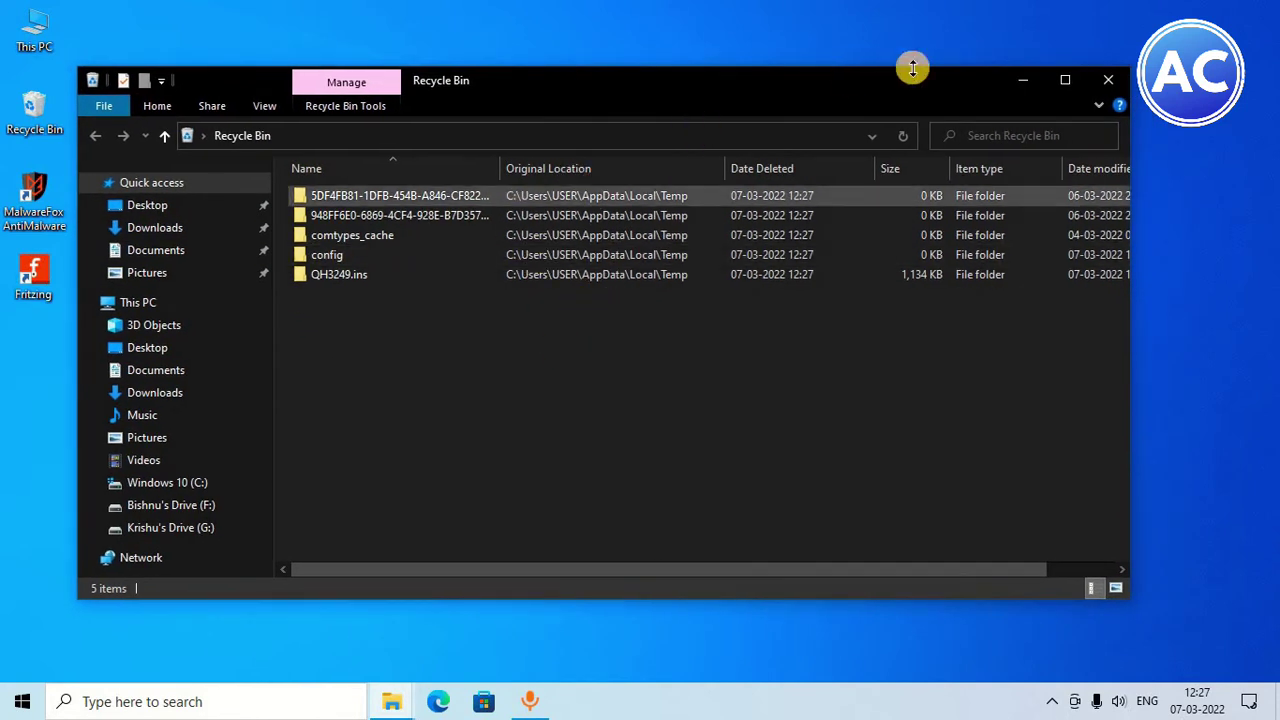
pyautogui.click(1118, 80)
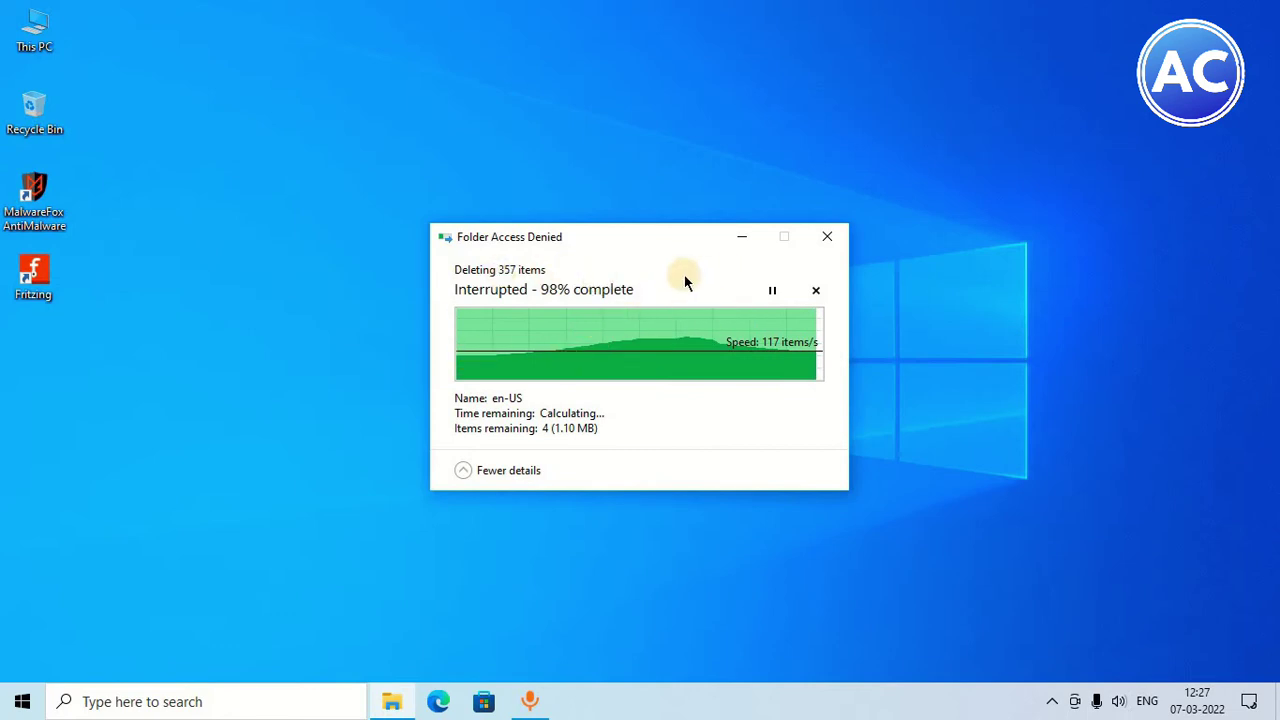
pyautogui.click(756, 241)
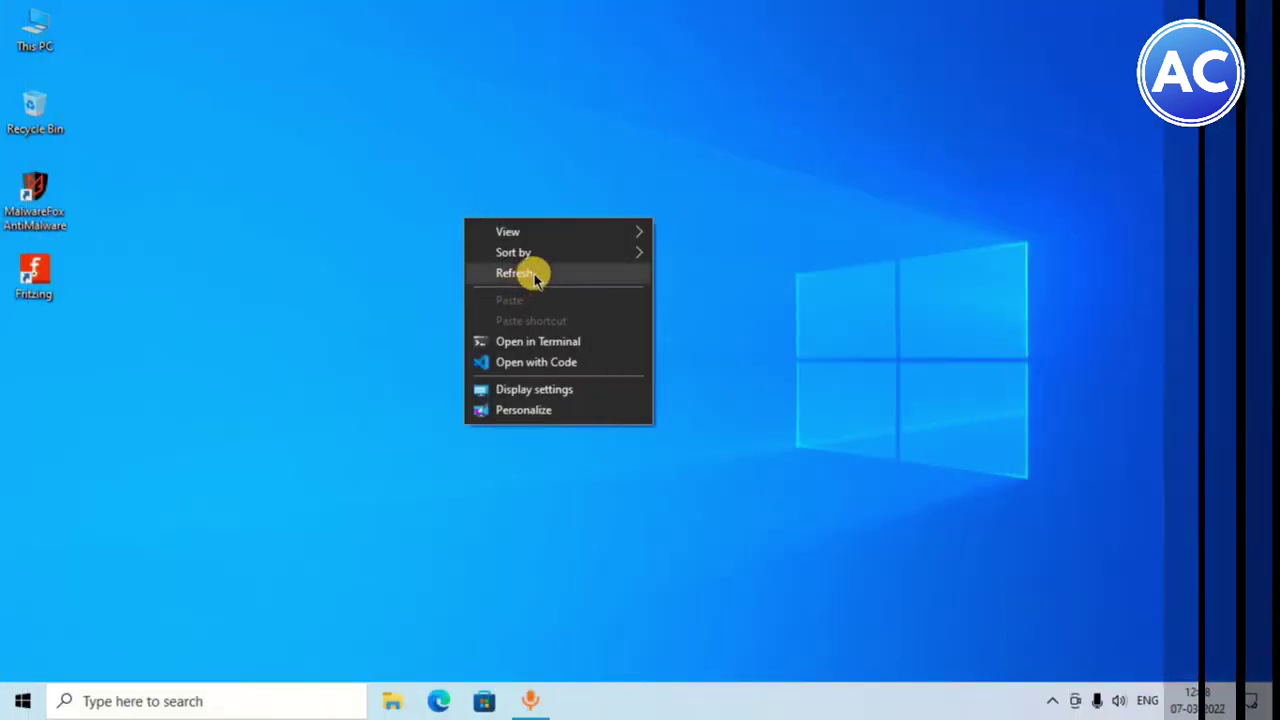
pyautogui.click(529, 271)
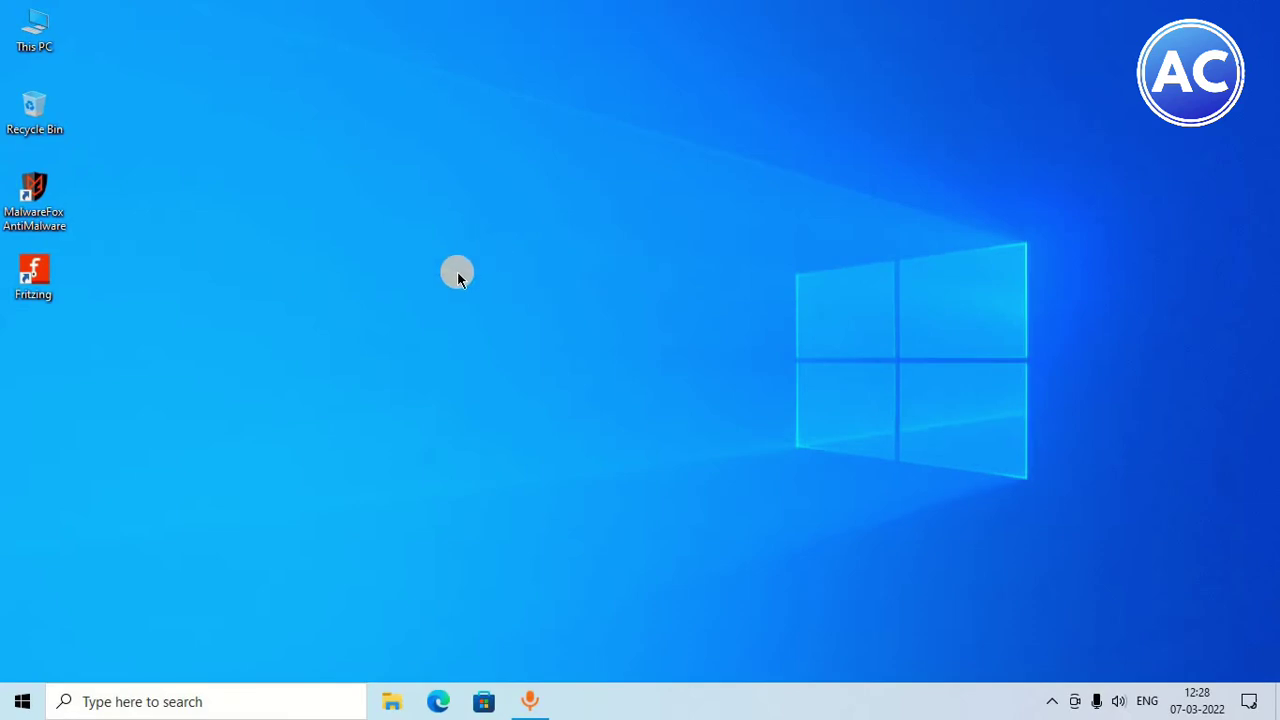
pyautogui.rightClick(434, 249)
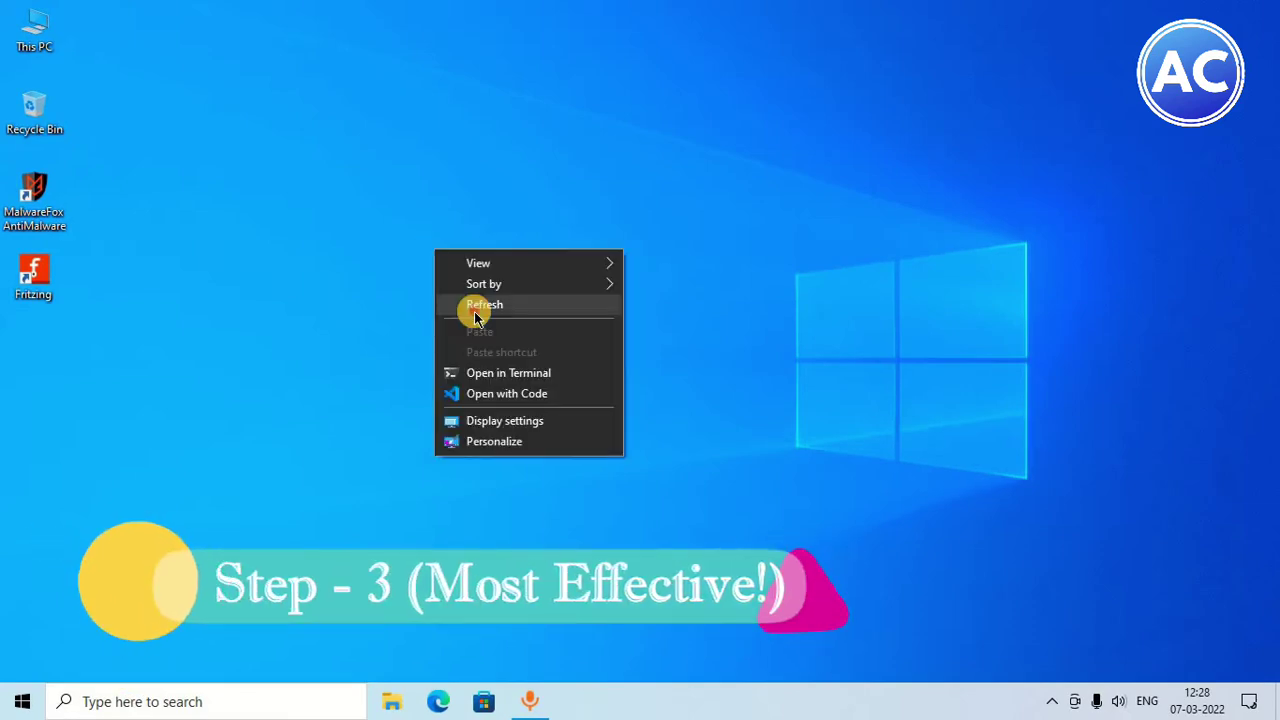
pyautogui.click(474, 311)
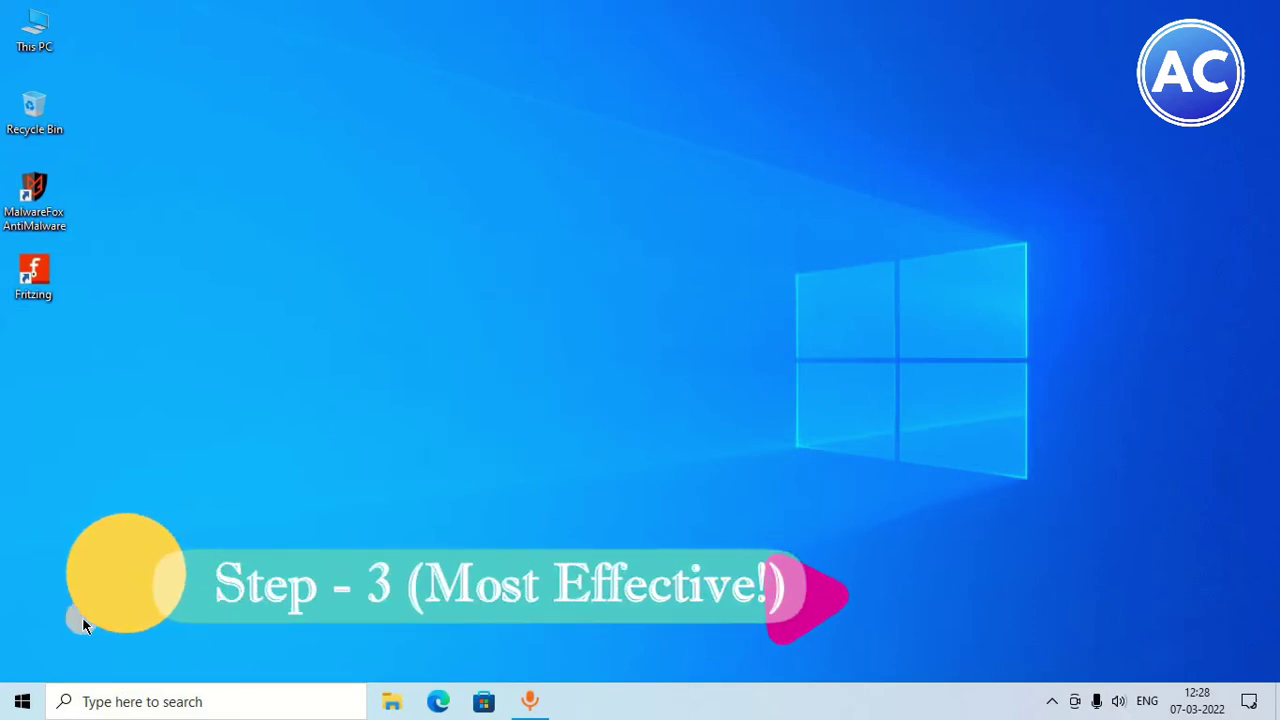
# Step: Open This PC, look through the folders on the G: drive, and put the window away
pyautogui.click(27, 24)
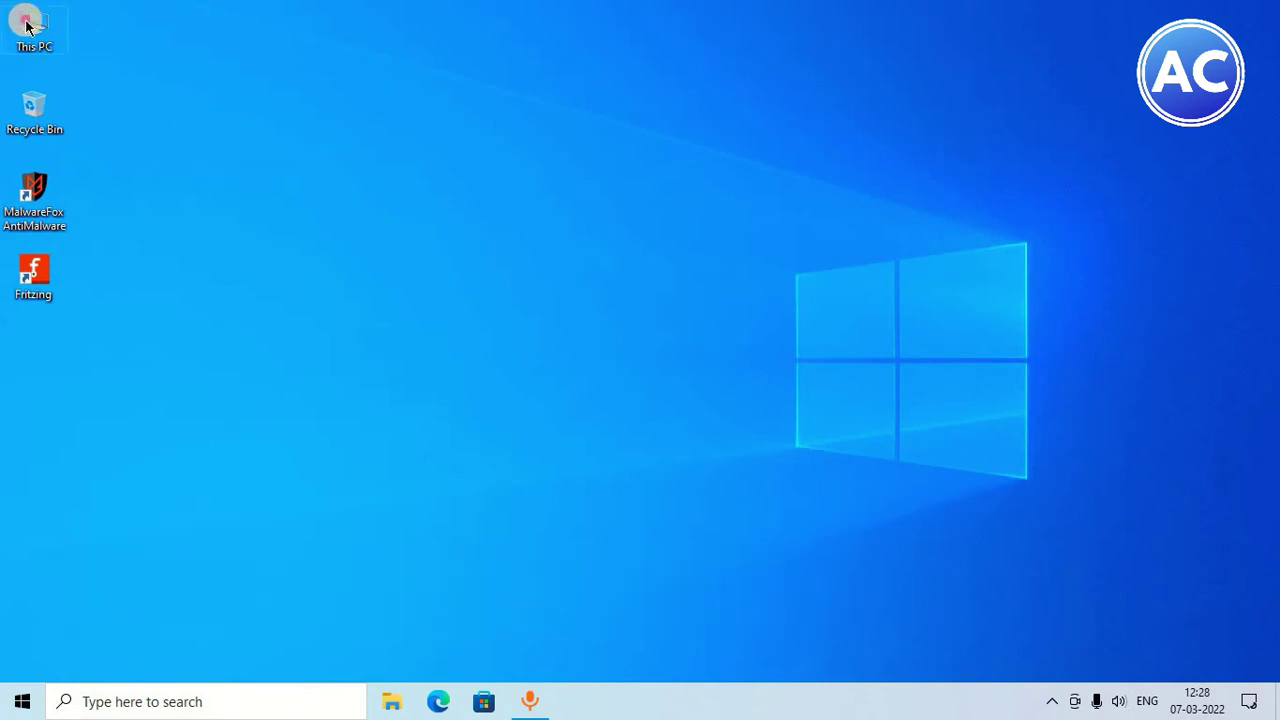
pyautogui.doubleClick(27, 24)
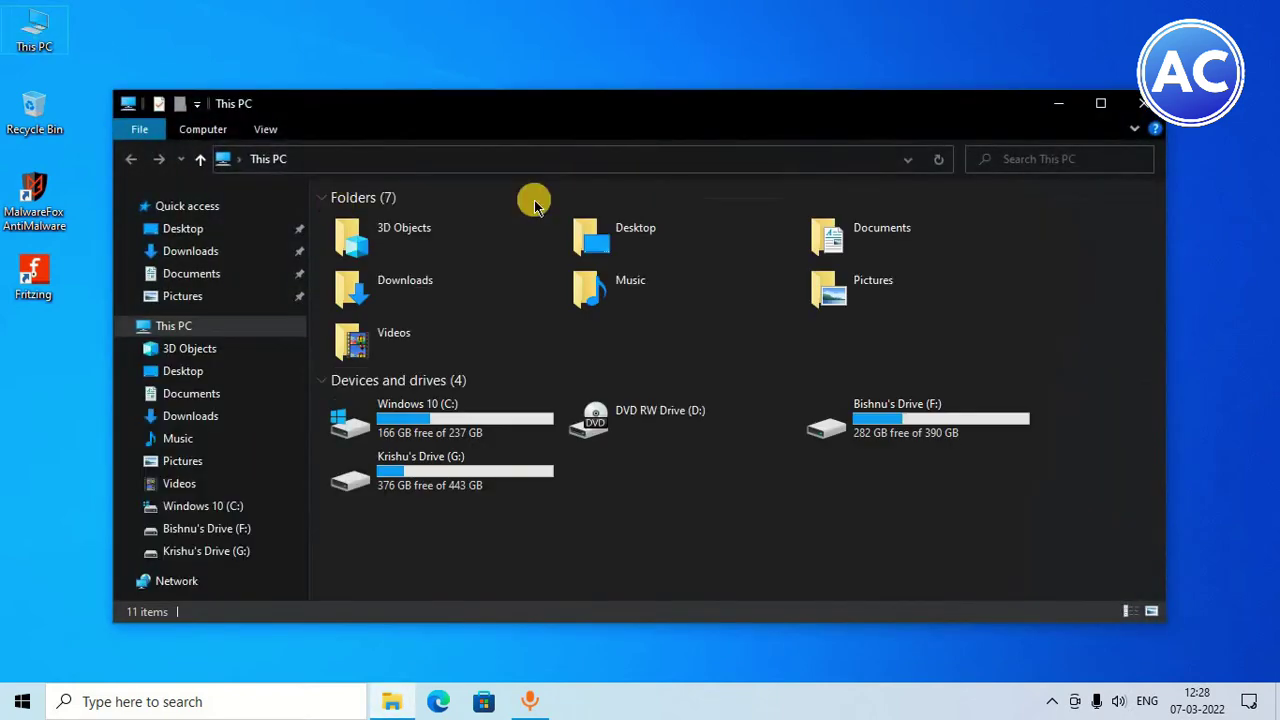
pyautogui.click(1145, 104)
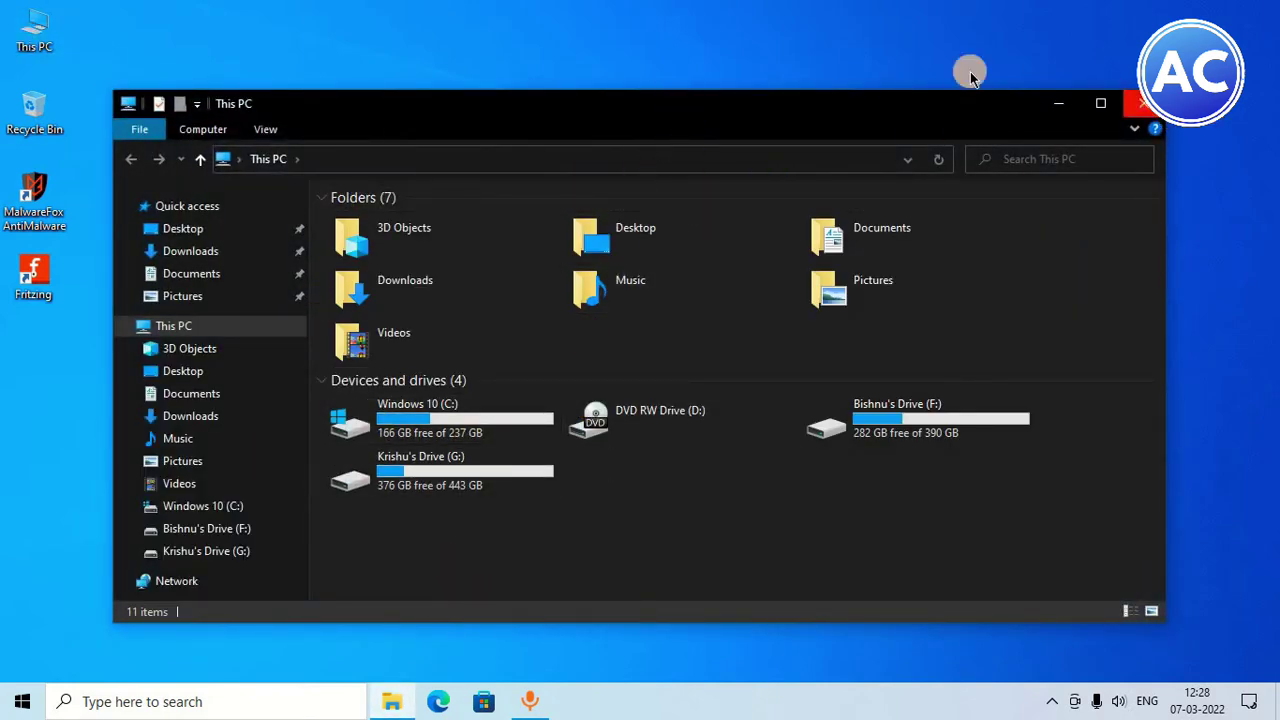
pyautogui.doubleClick(43, 28)
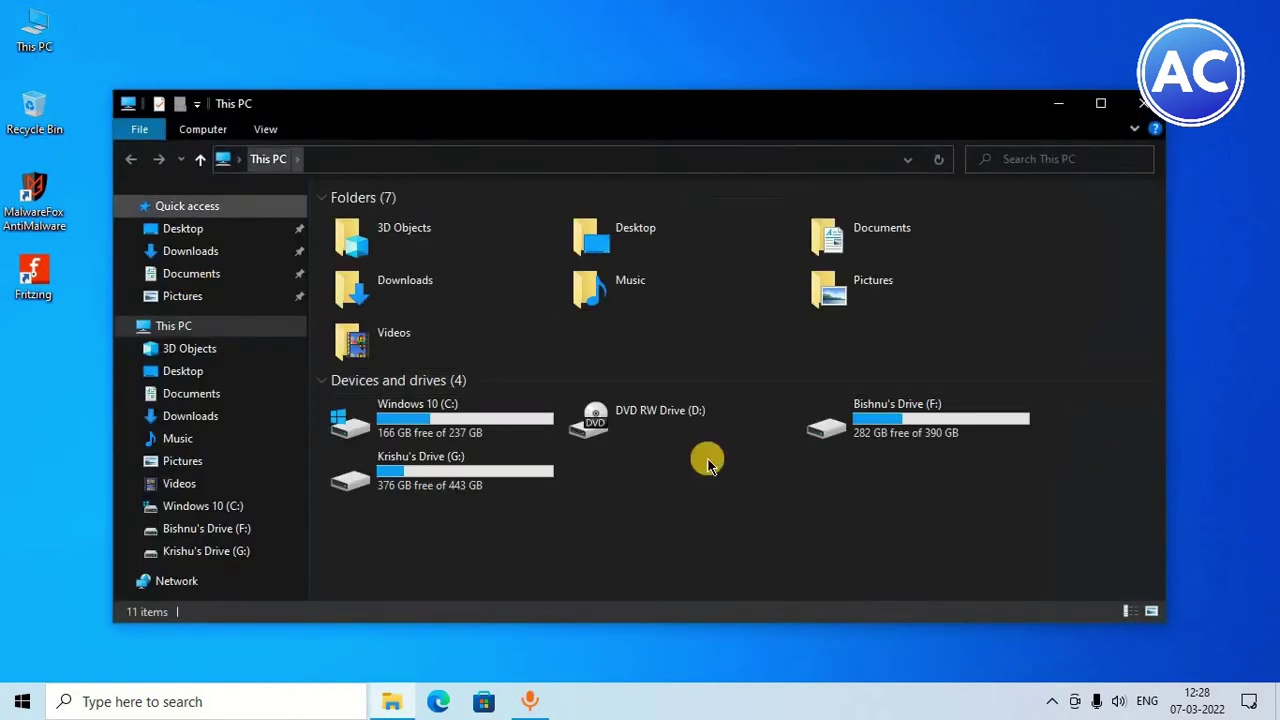
pyautogui.click(435, 485)
pyautogui.doubleClick(435, 485)
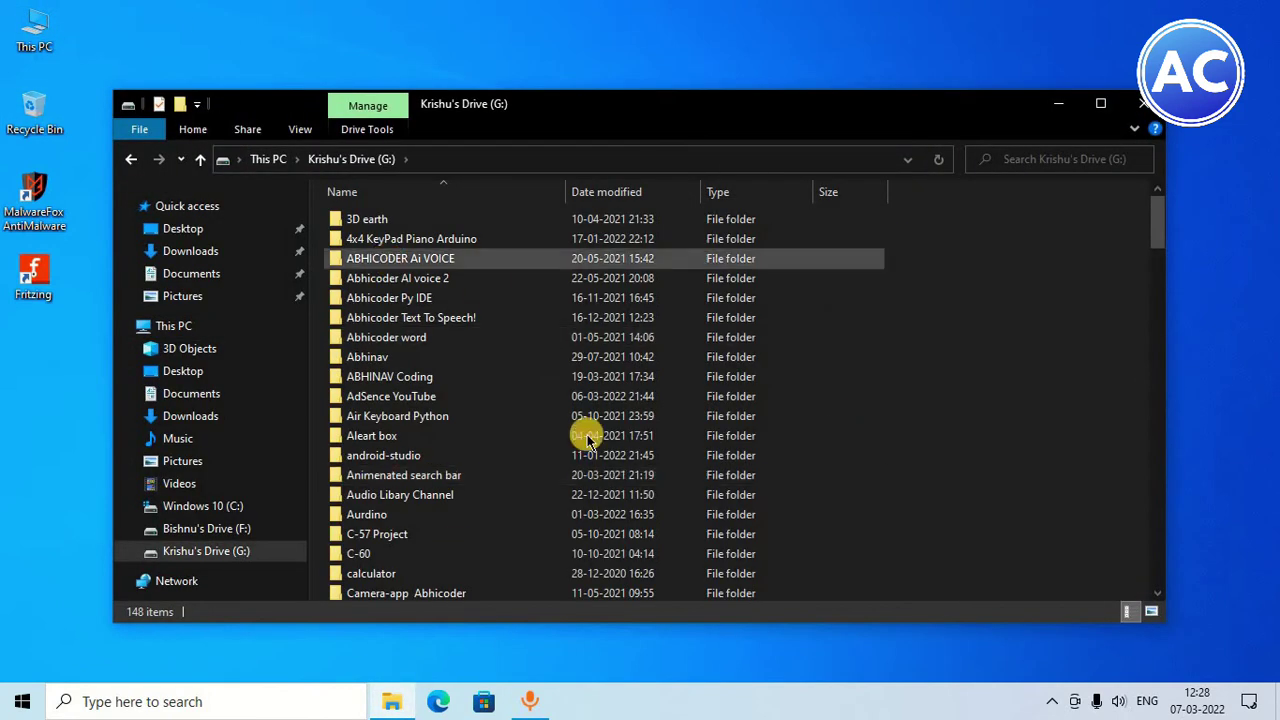
pyautogui.click(1066, 104)
pyautogui.rightClick(445, 141)
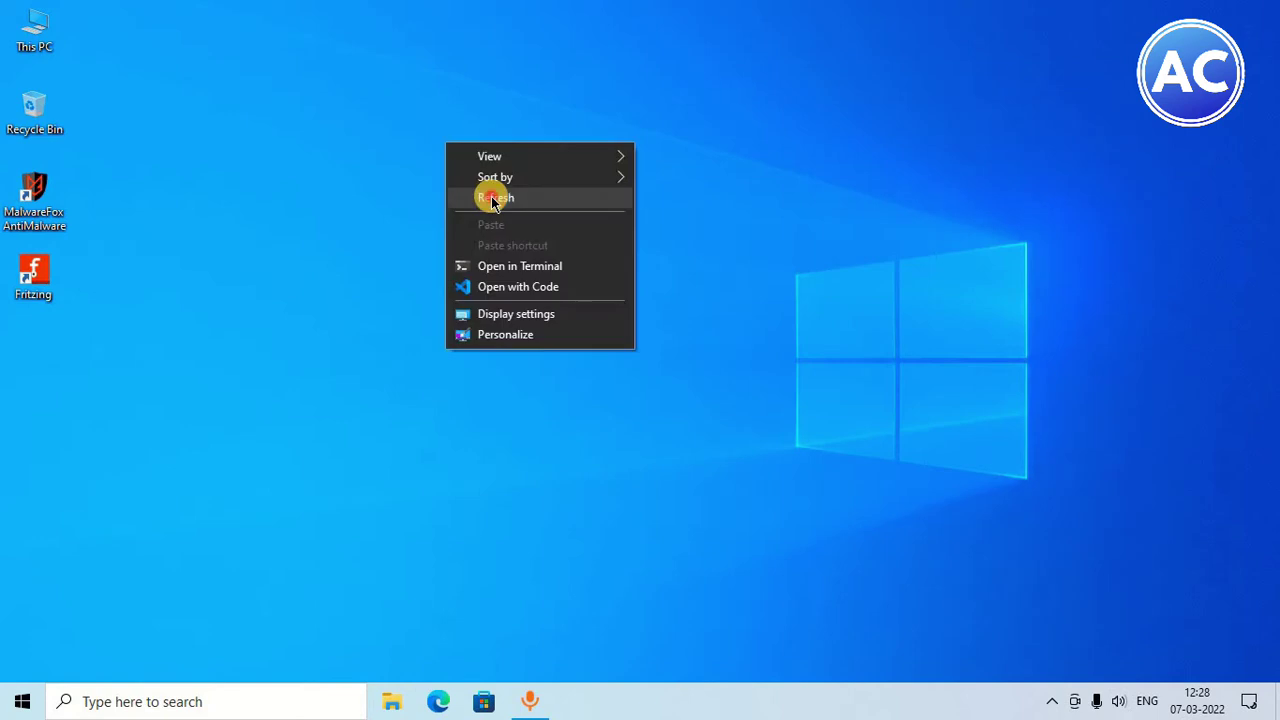
pyautogui.click(486, 195)
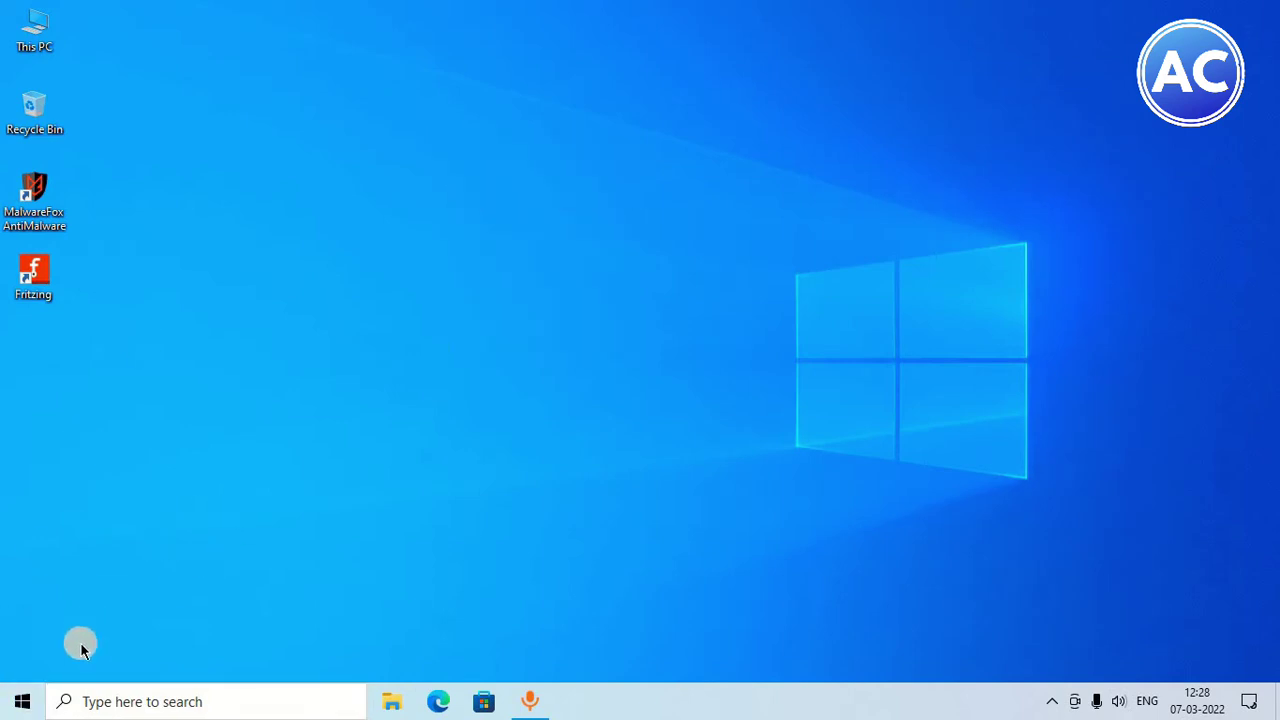
pyautogui.click(22, 701)
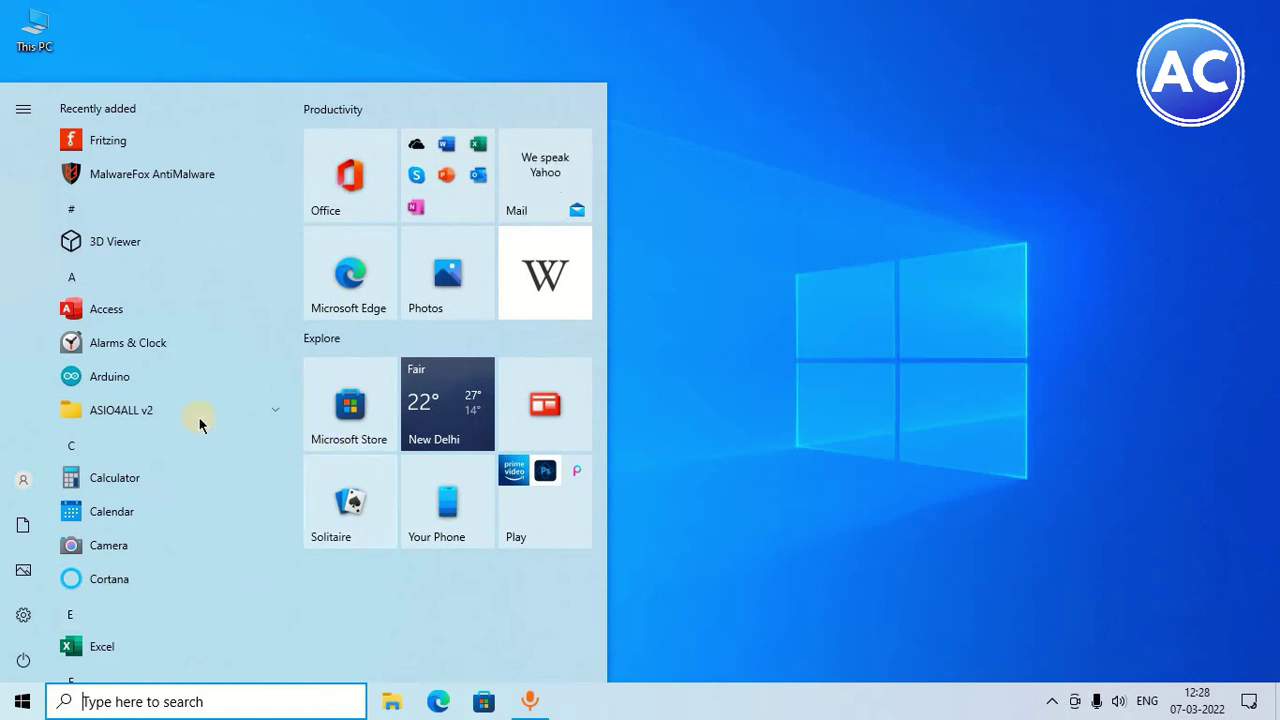
pyautogui.click(798, 189)
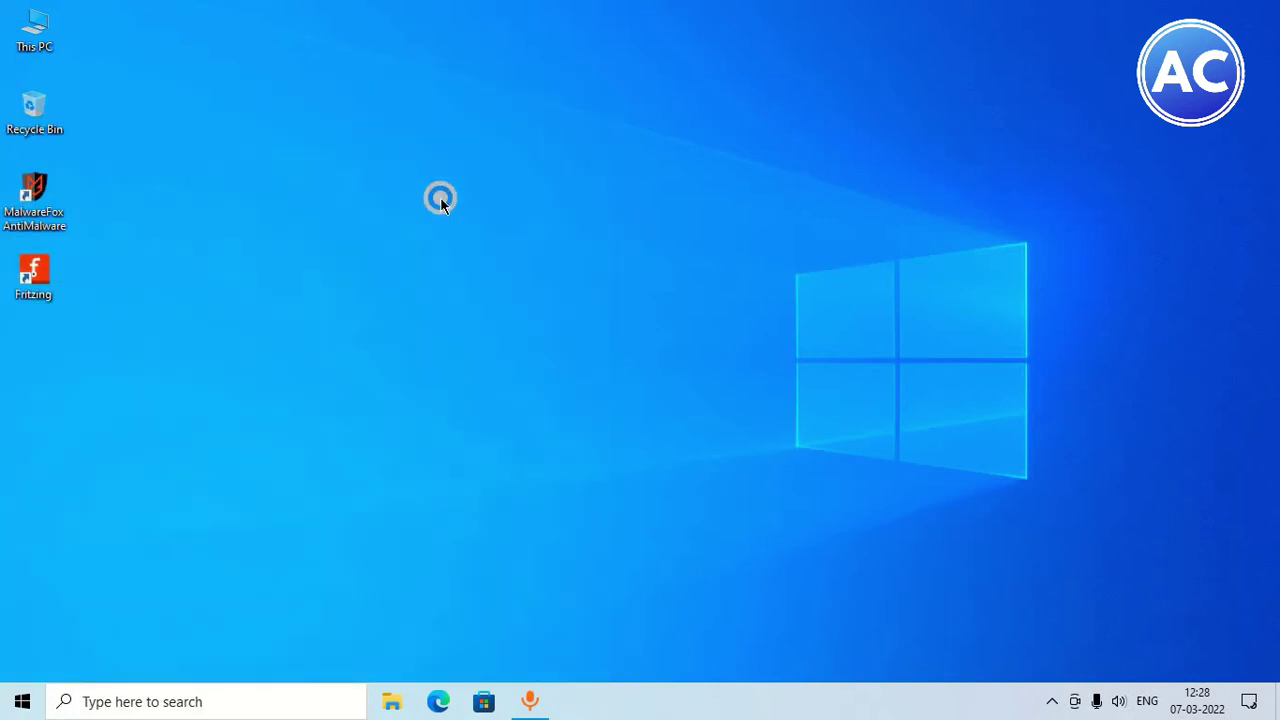
pyautogui.rightClick(397, 173)
pyautogui.click(533, 229)
pyautogui.rightClick(381, 161)
pyautogui.click(424, 214)
# Step: Open the Windows System settings and go to the About page with the device specifications
pyautogui.click(28, 708)
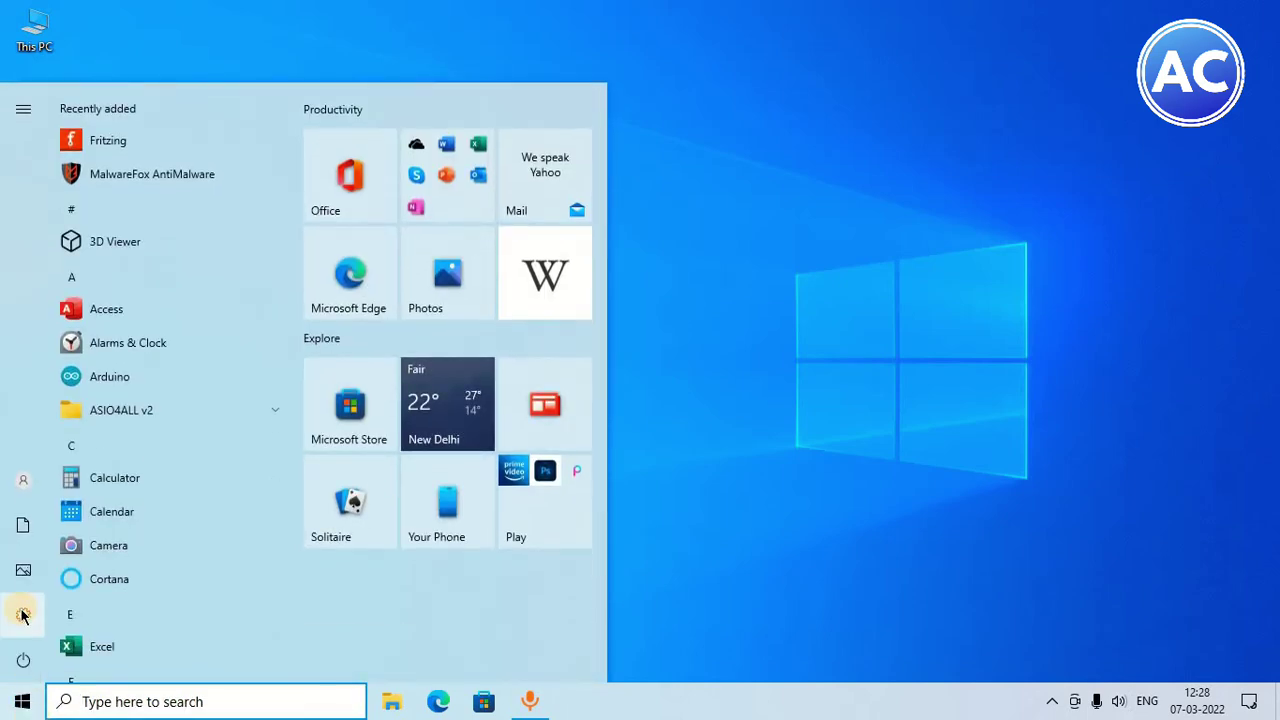
pyautogui.click(22, 614)
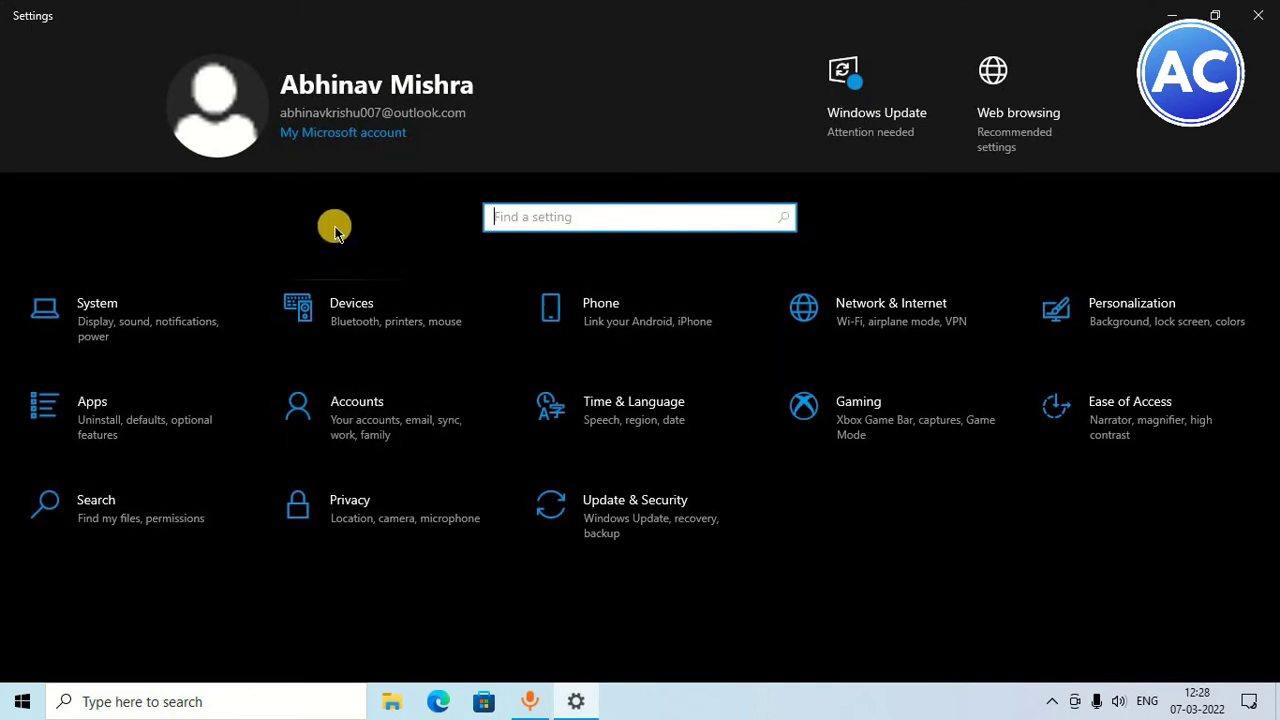
pyautogui.click(126, 331)
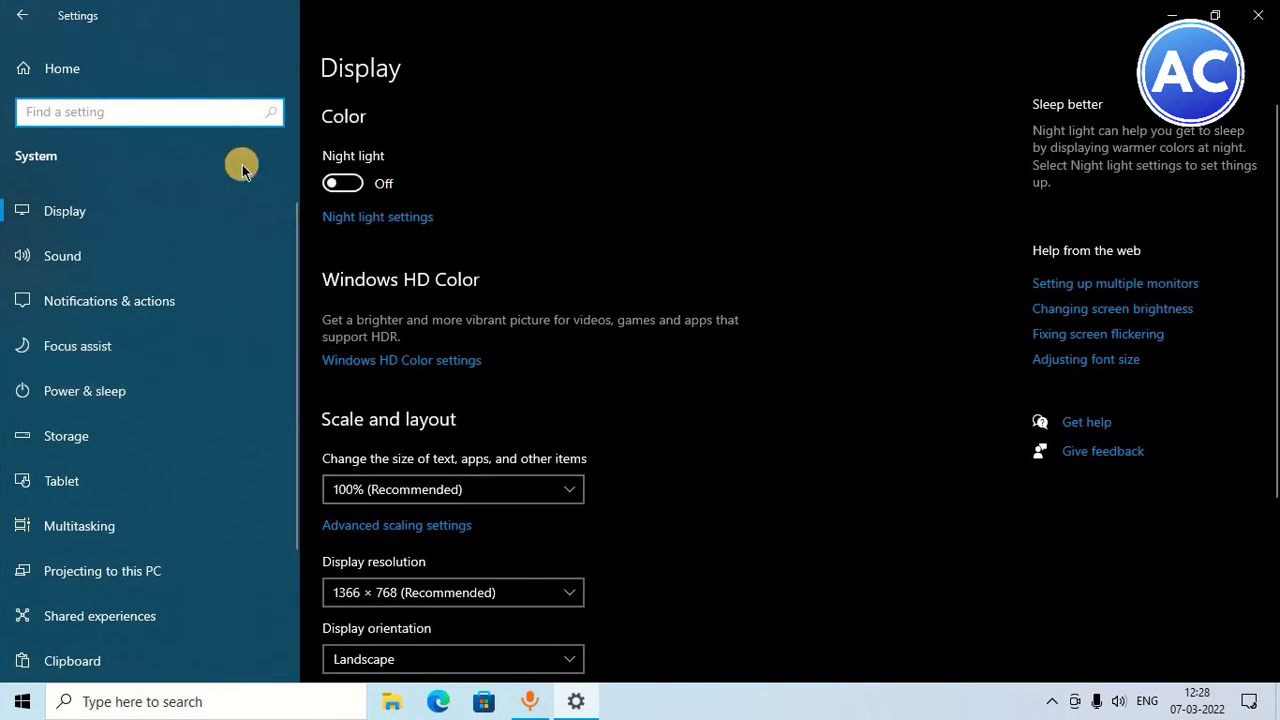
pyautogui.scroll(-3, 86, 380)
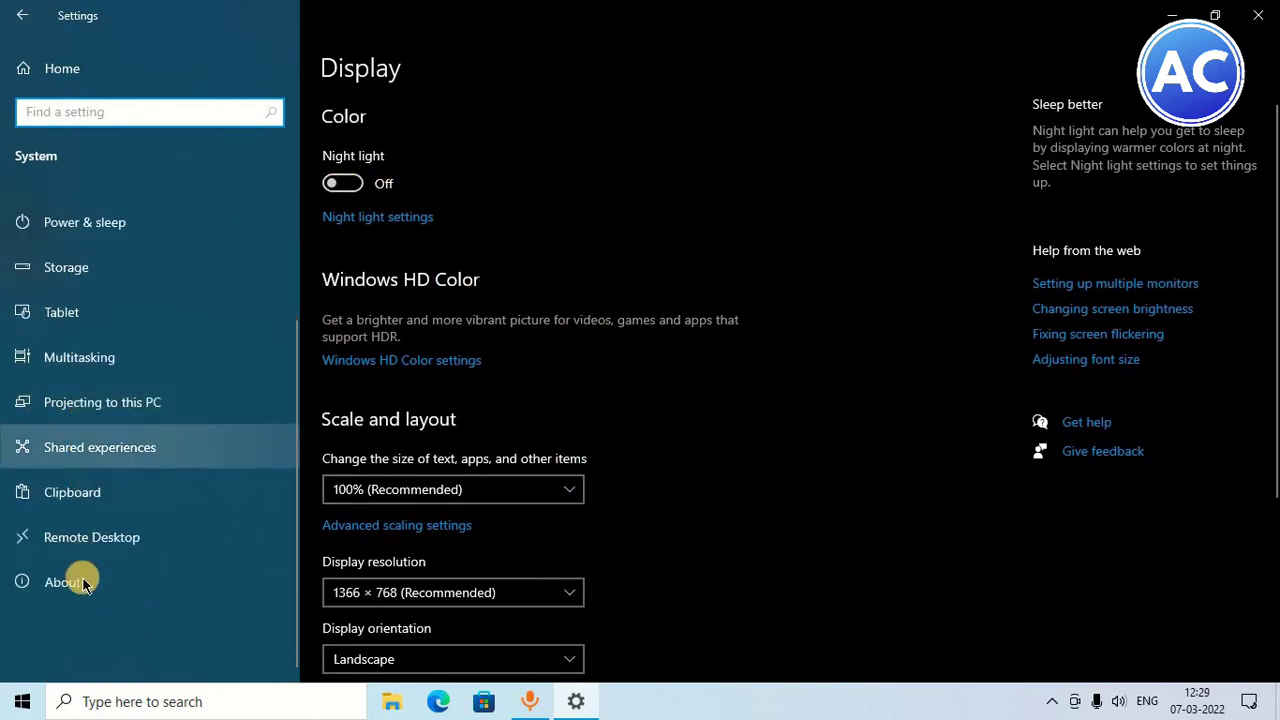
pyautogui.click(95, 592)
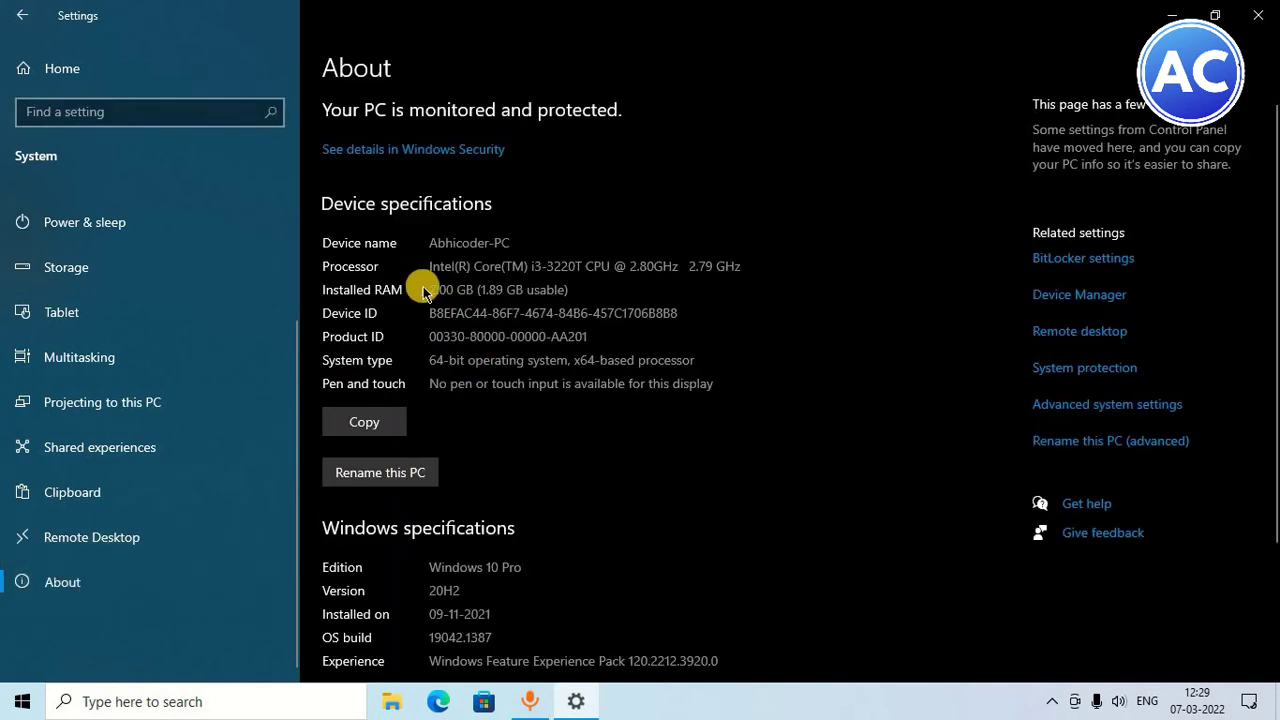
# Step: Examine the installed RAM and the other PC specifications on the About page
pyautogui.moveTo(434, 287); pyautogui.dragTo(555, 294)
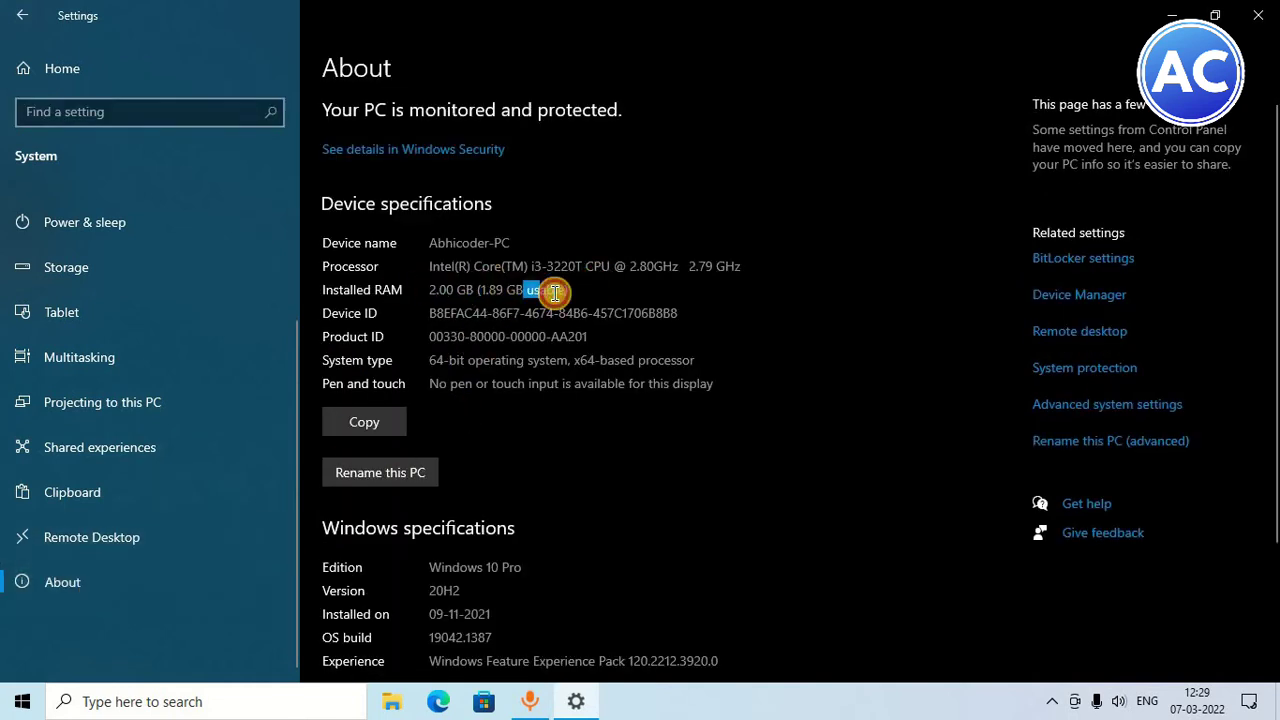
pyautogui.scroll(-1, 657, 297)
pyautogui.scroll(1, 640, 320)
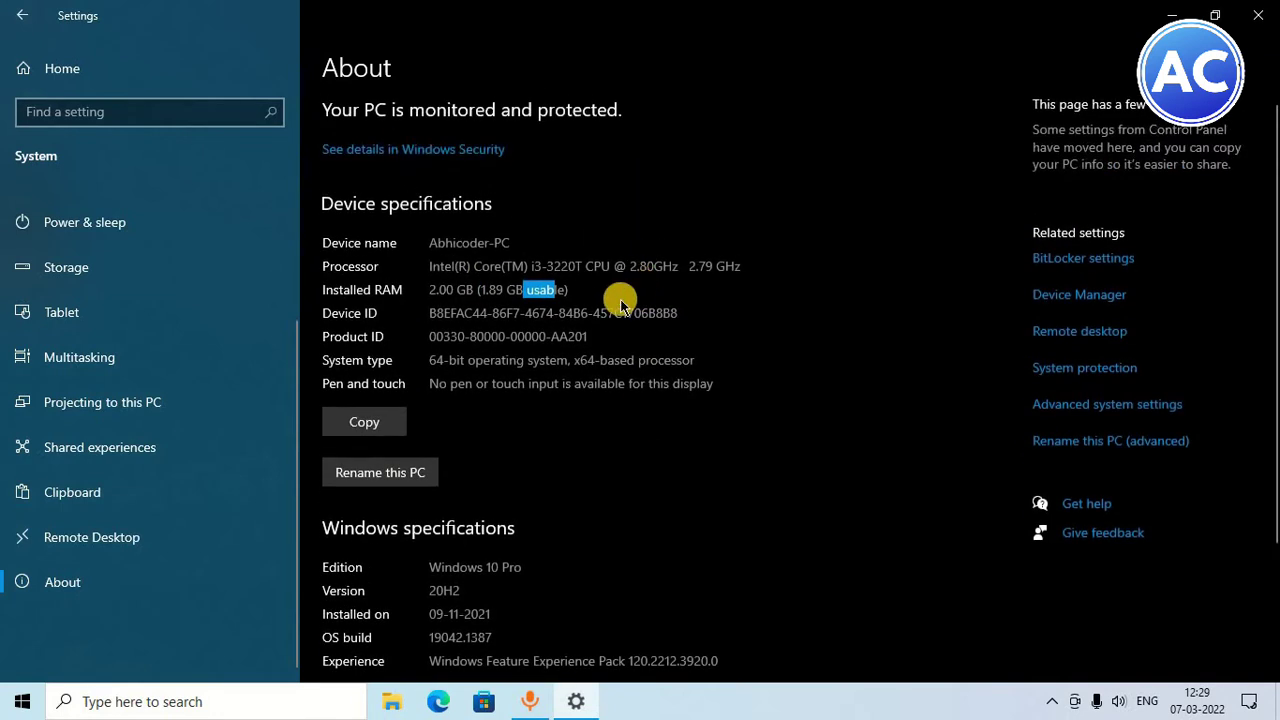
pyautogui.scroll(-1, 623, 289)
pyautogui.moveTo(437, 432); pyautogui.dragTo(647, 427)
pyautogui.scroll(1, 732, 429)
pyautogui.click(789, 424)
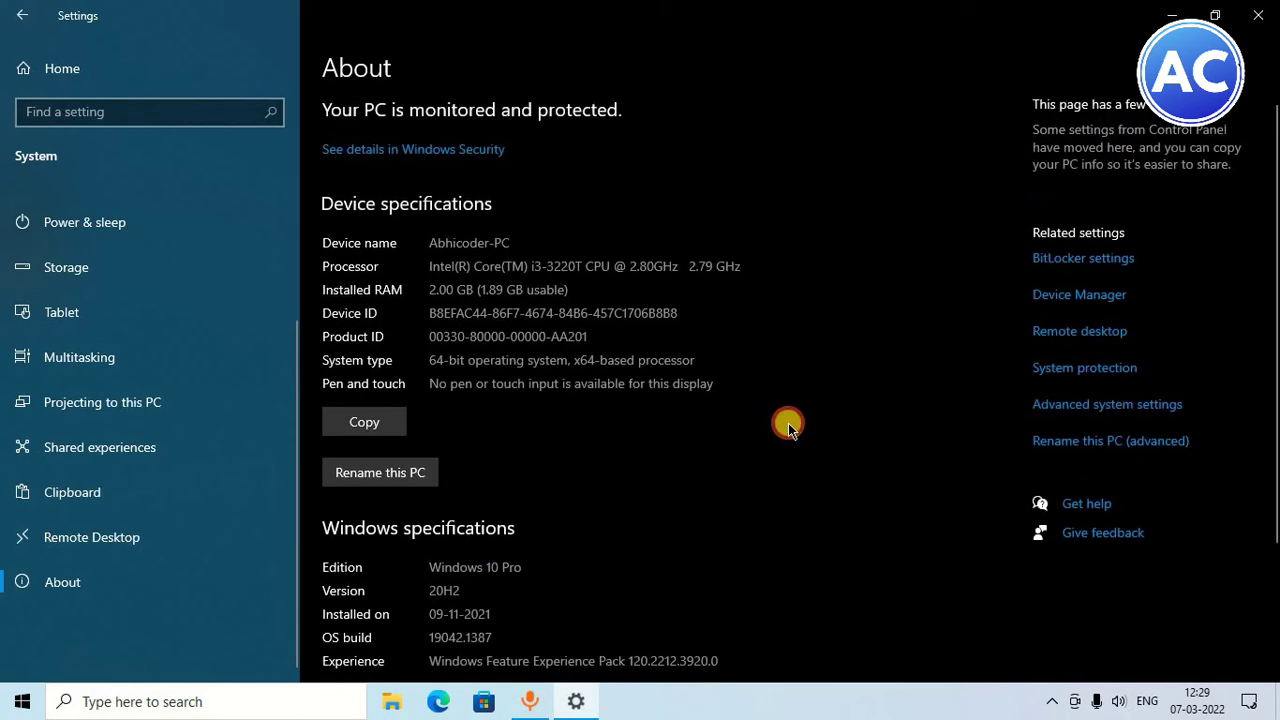
# Step: Open the Performance Options from the advanced system settings and reposition the dialog to show its full visual effects list
pyautogui.click(1097, 403)
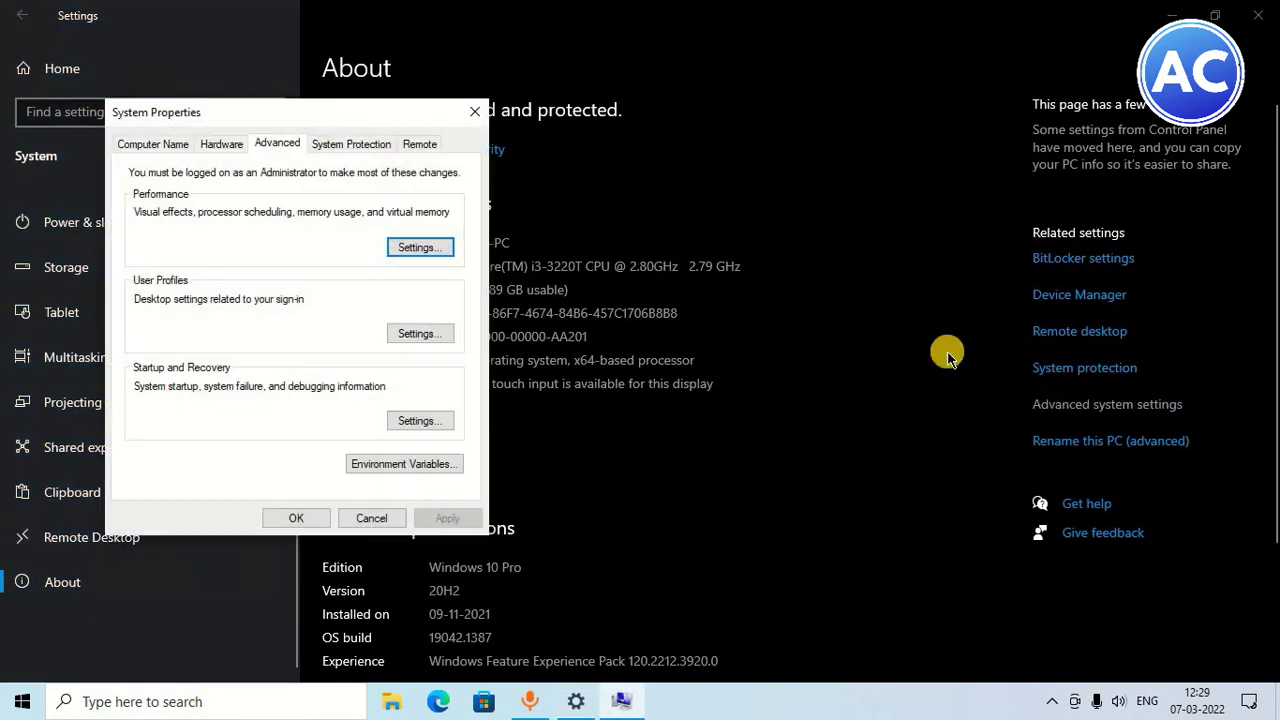
pyautogui.moveTo(336, 160); pyautogui.dragTo(590, 328)
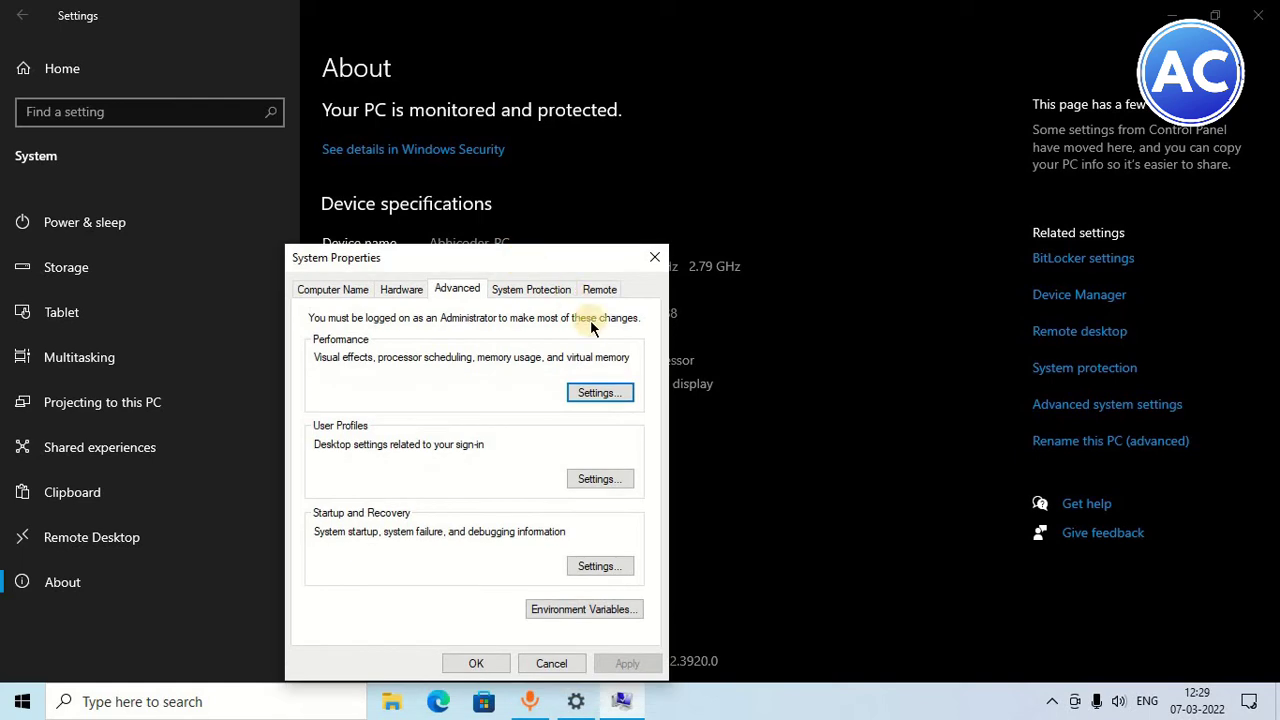
pyautogui.click(600, 393)
pyautogui.moveTo(450, 120); pyautogui.dragTo(408, 72)
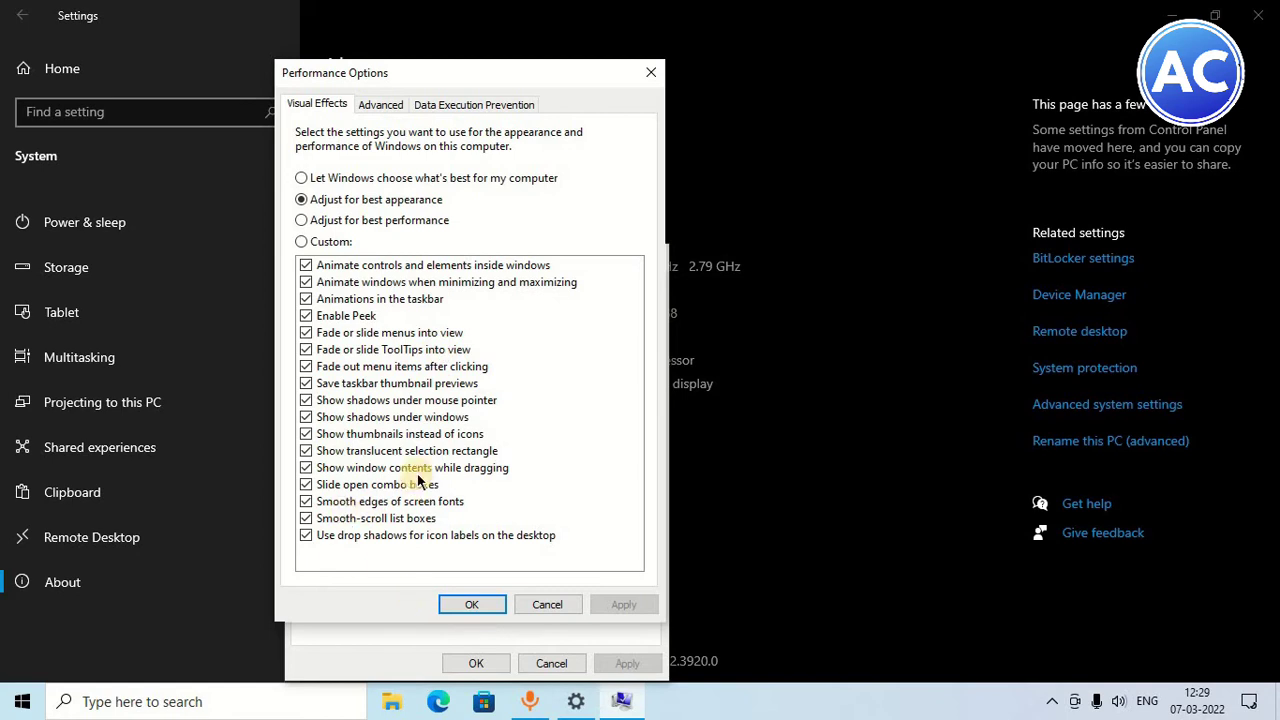
# Step: Adjust visual effects for best performance, enabling only "Fade or slide menus into view" and "Fade out menu items after clicking", and confirm both dialogs
pyautogui.click(303, 221)
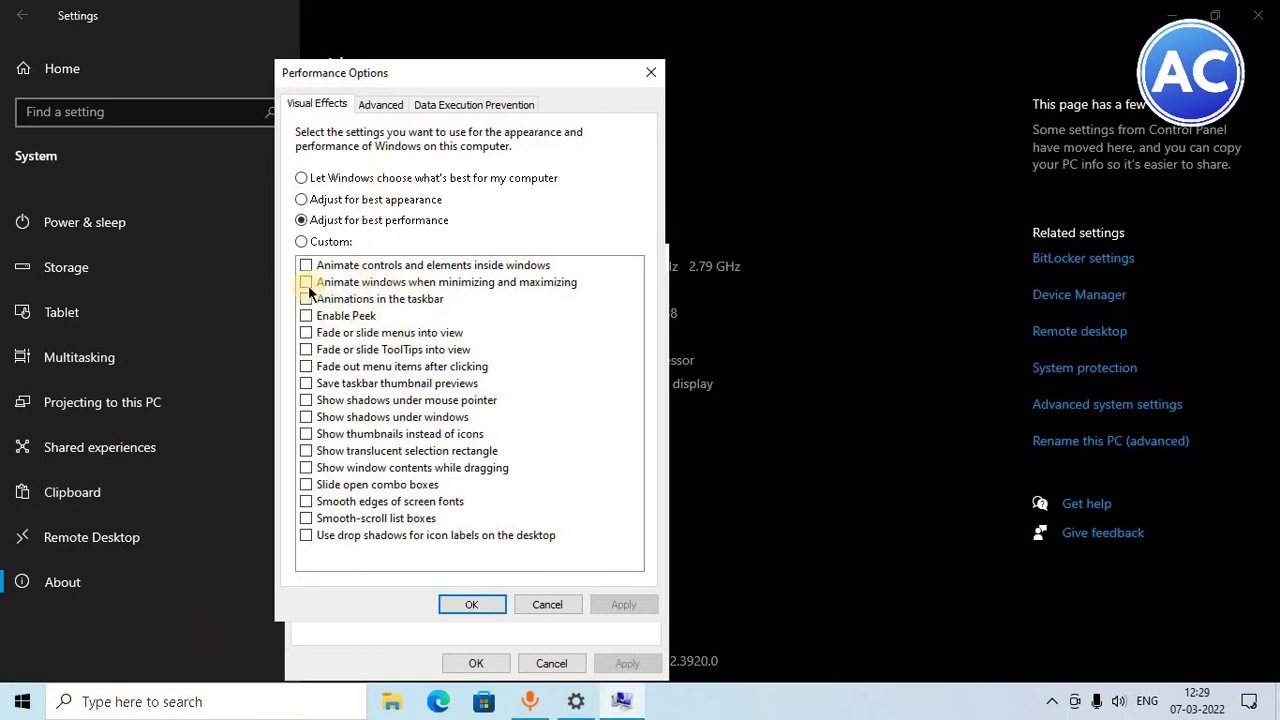
pyautogui.click(306, 314)
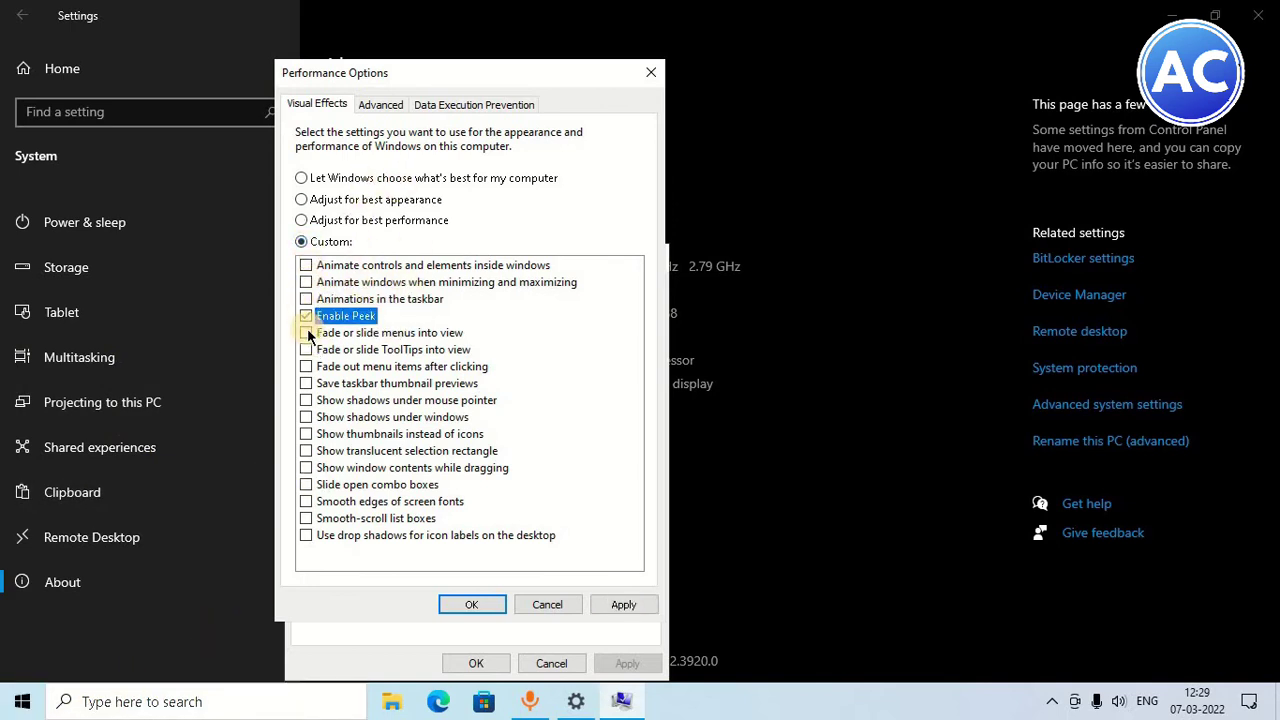
pyautogui.click(307, 332)
pyautogui.click(308, 366)
pyautogui.click(313, 316)
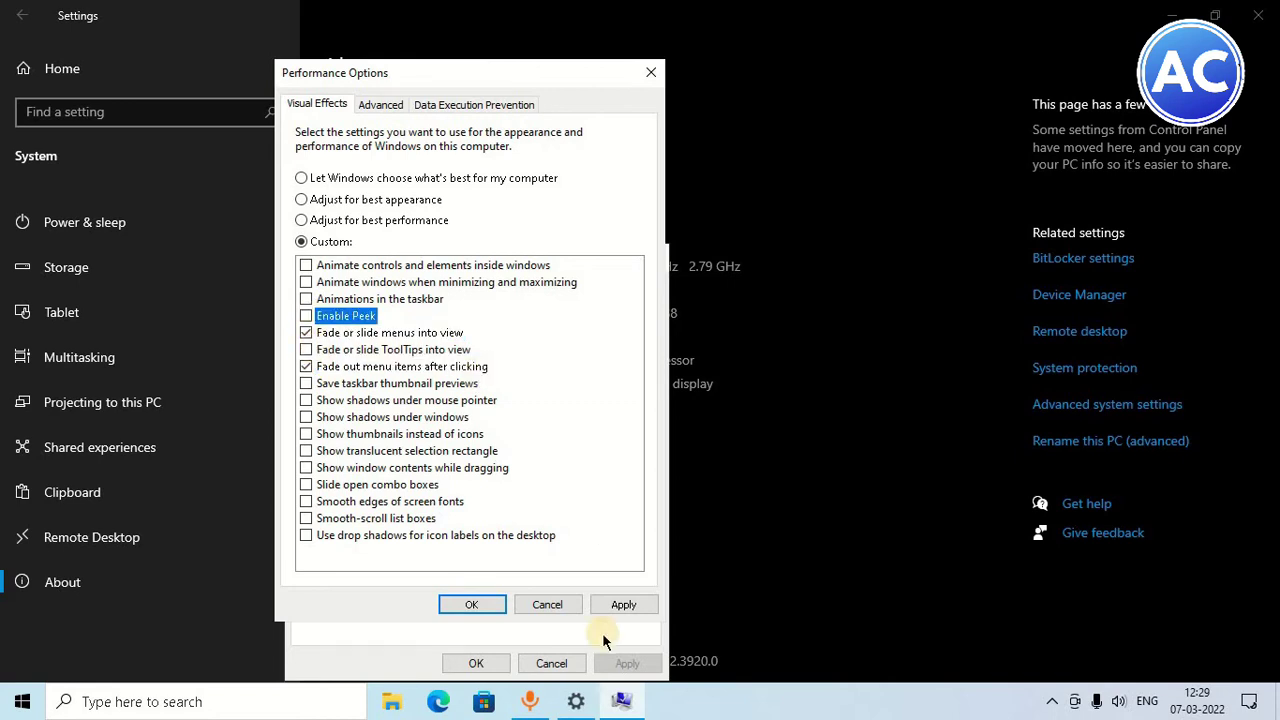
pyautogui.click(470, 605)
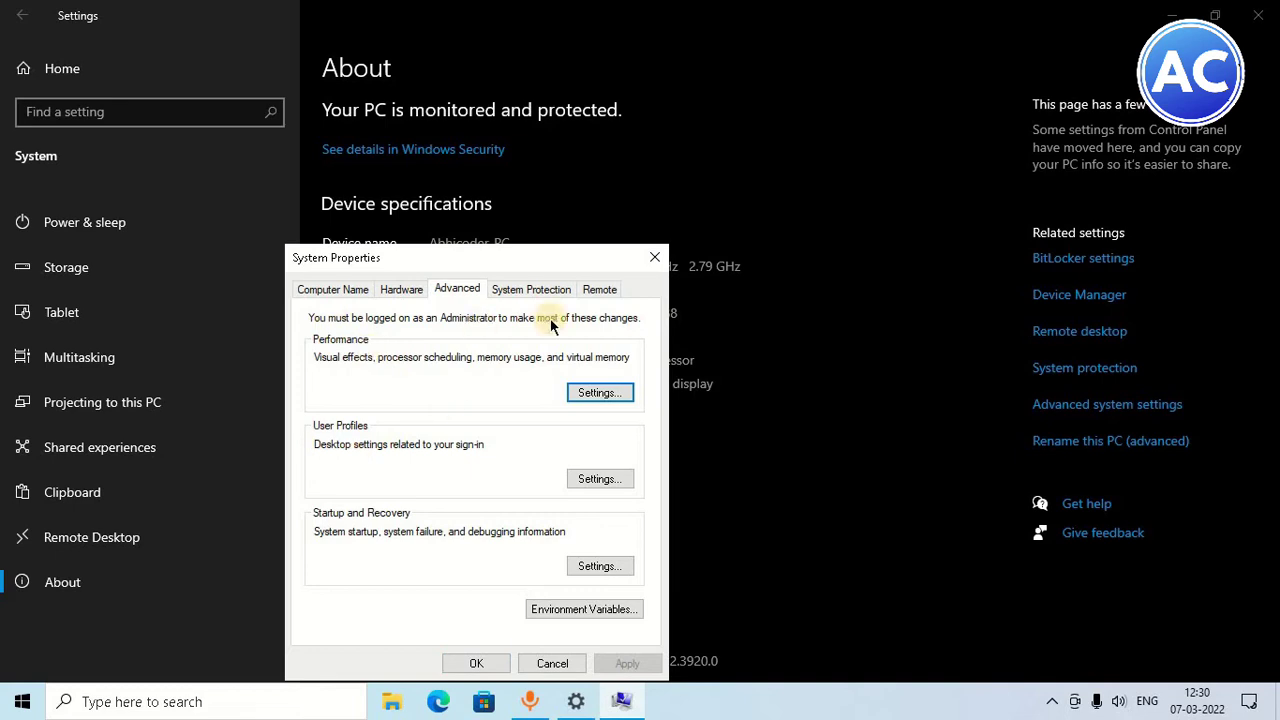
pyautogui.click(476, 663)
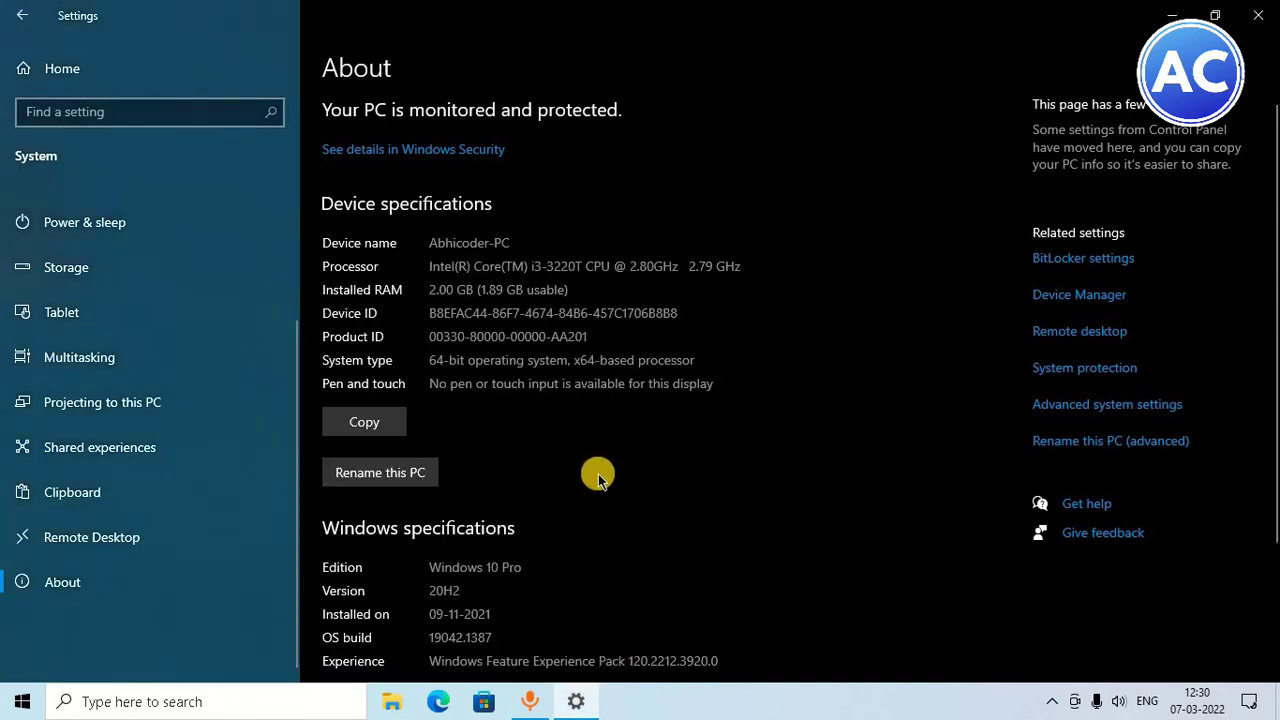
pyautogui.scroll(-2, 323, 335)
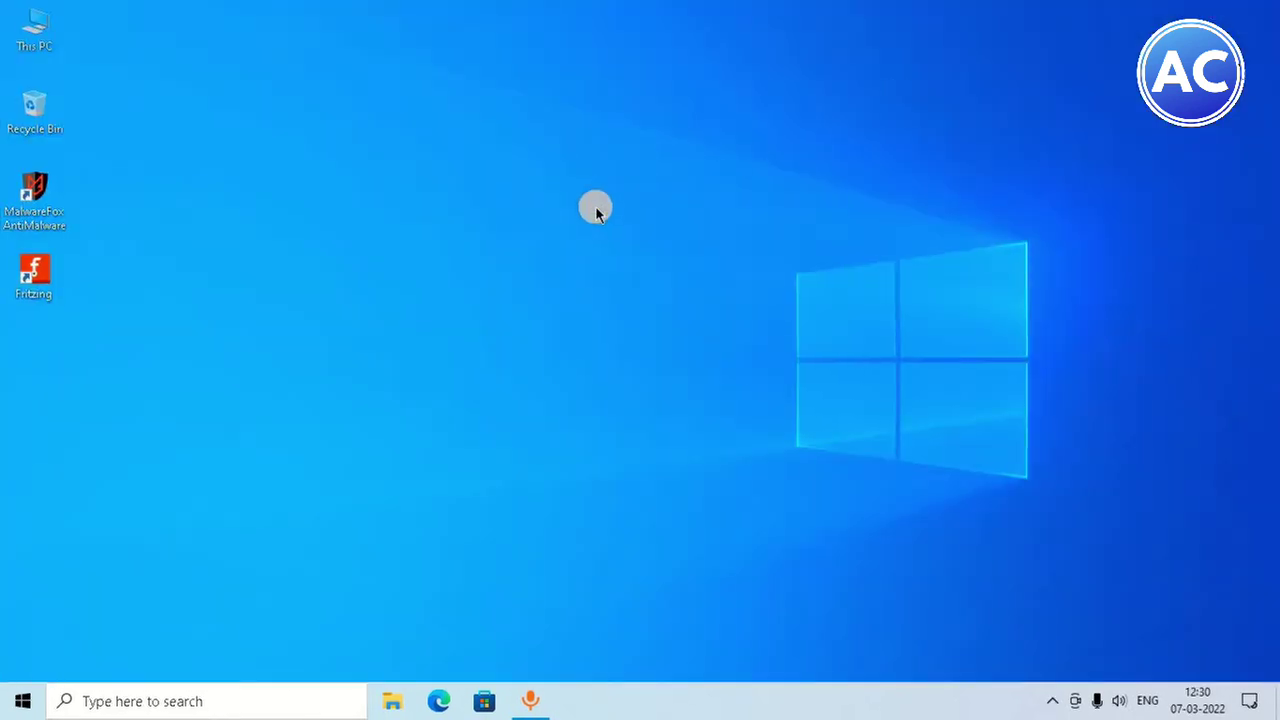
pyautogui.rightClick(560, 174)
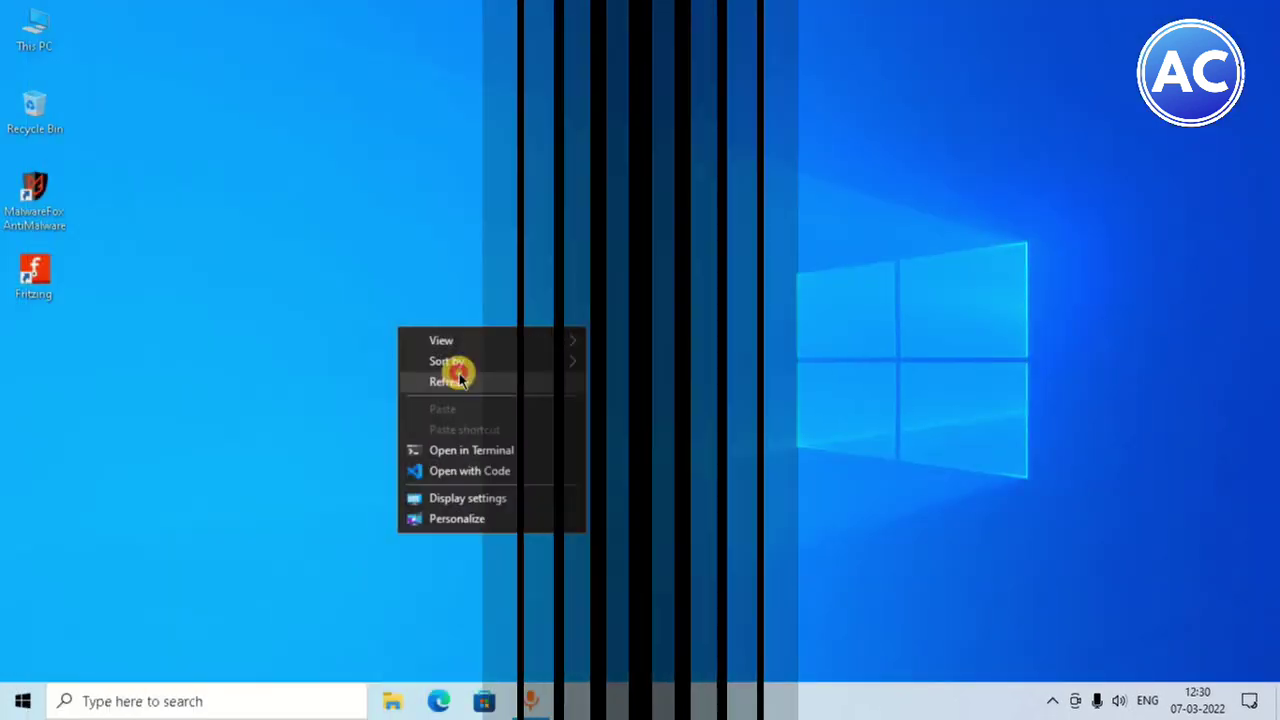
pyautogui.click(458, 378)
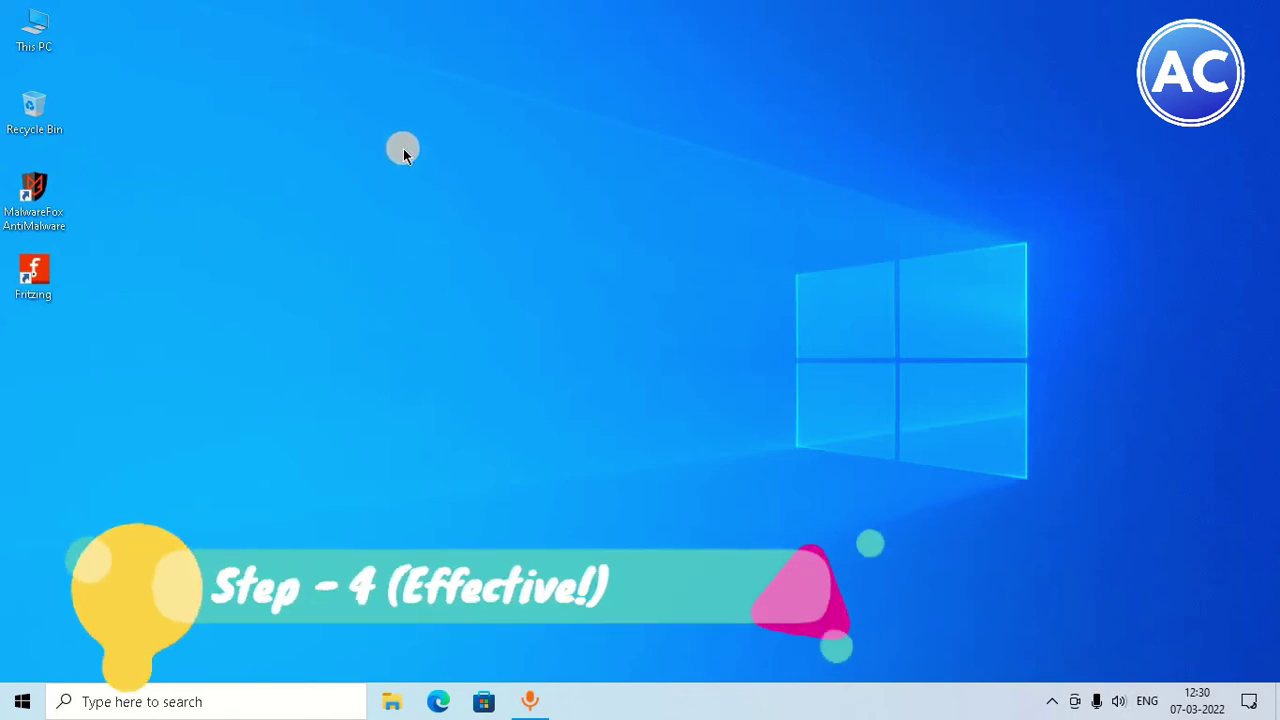
pyautogui.doubleClick(40, 33)
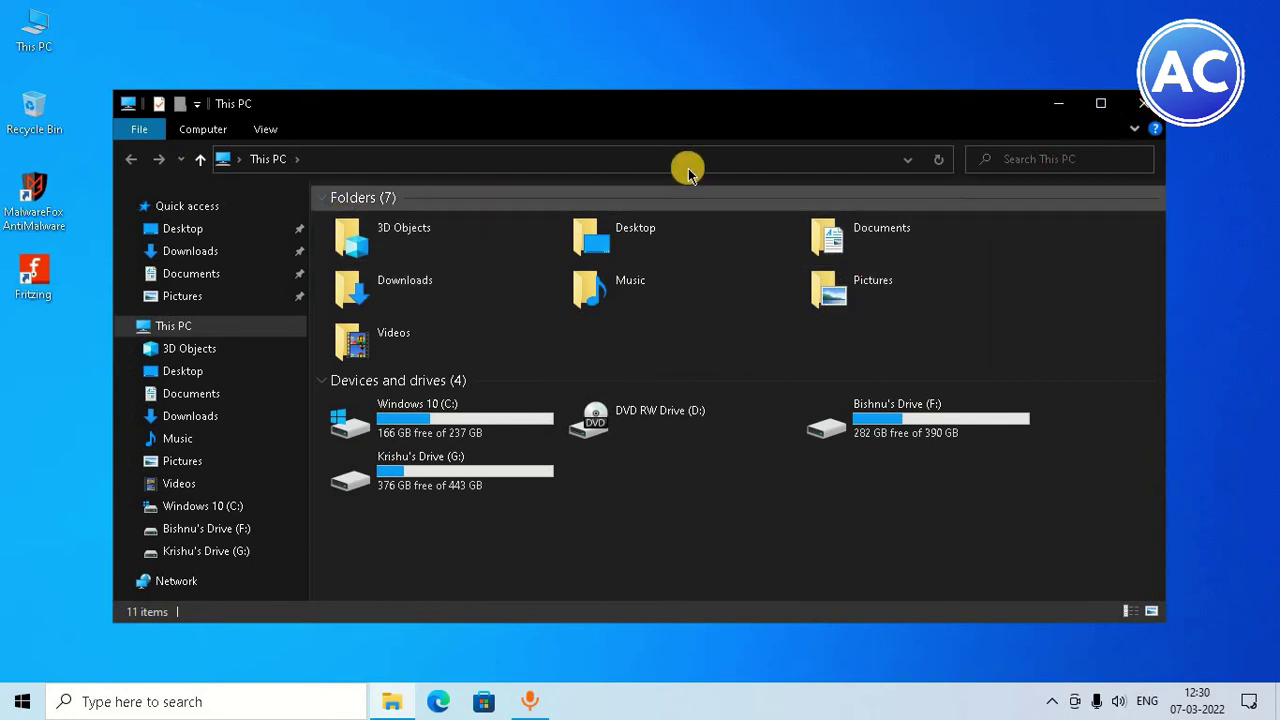
pyautogui.click(1141, 103)
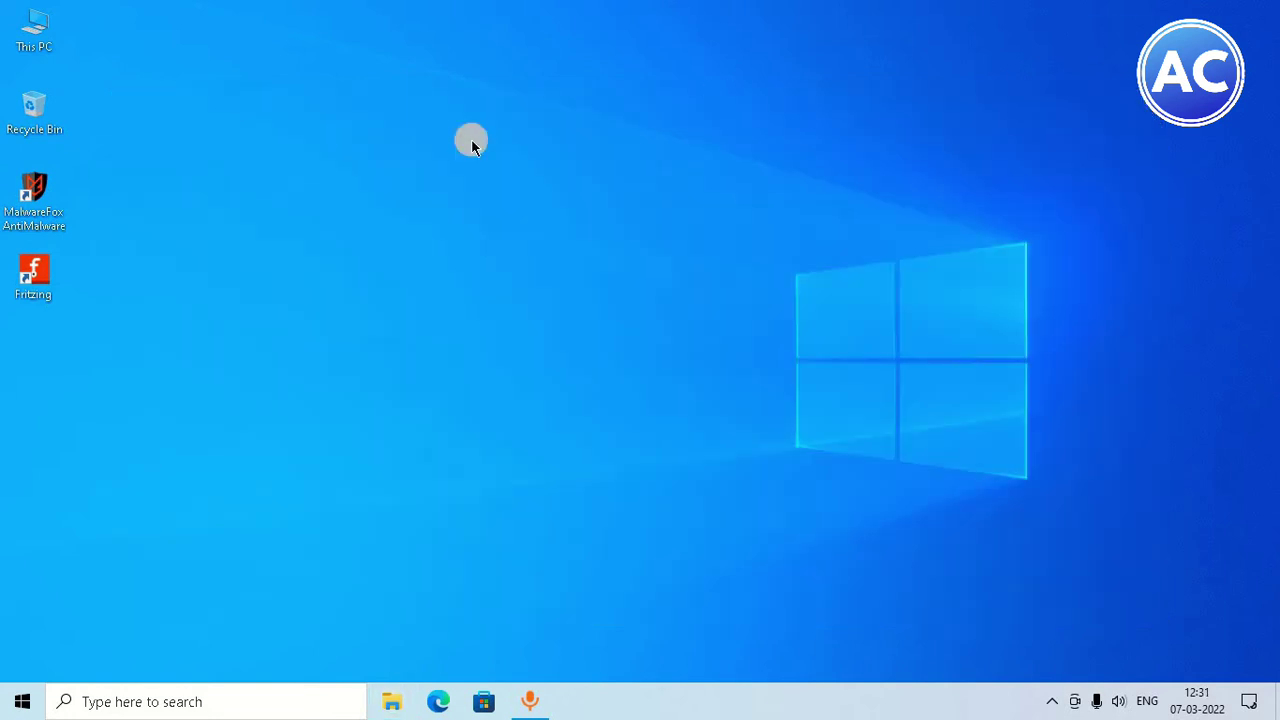
pyautogui.rightClick(453, 142)
pyautogui.click(473, 196)
# Step: Open the desktop's personalization settings and turn off Transparency effects on the Colors page
pyautogui.rightClick(348, 195)
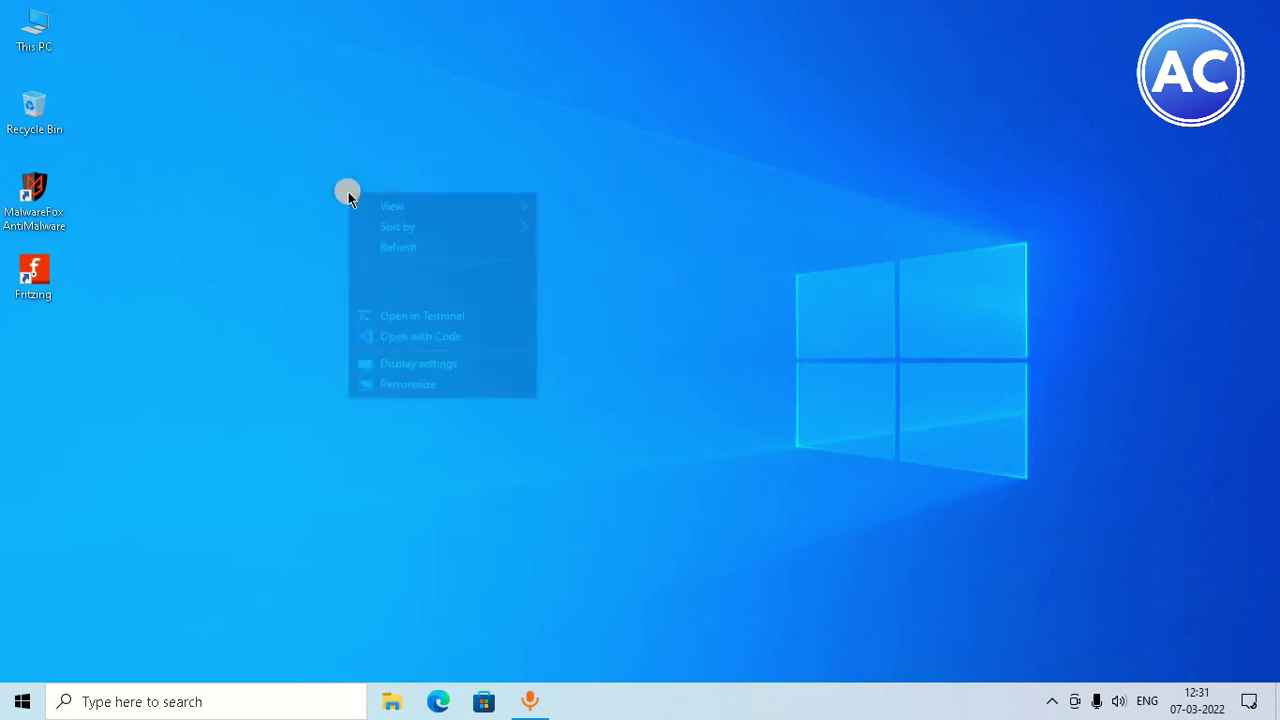
pyautogui.click(410, 384)
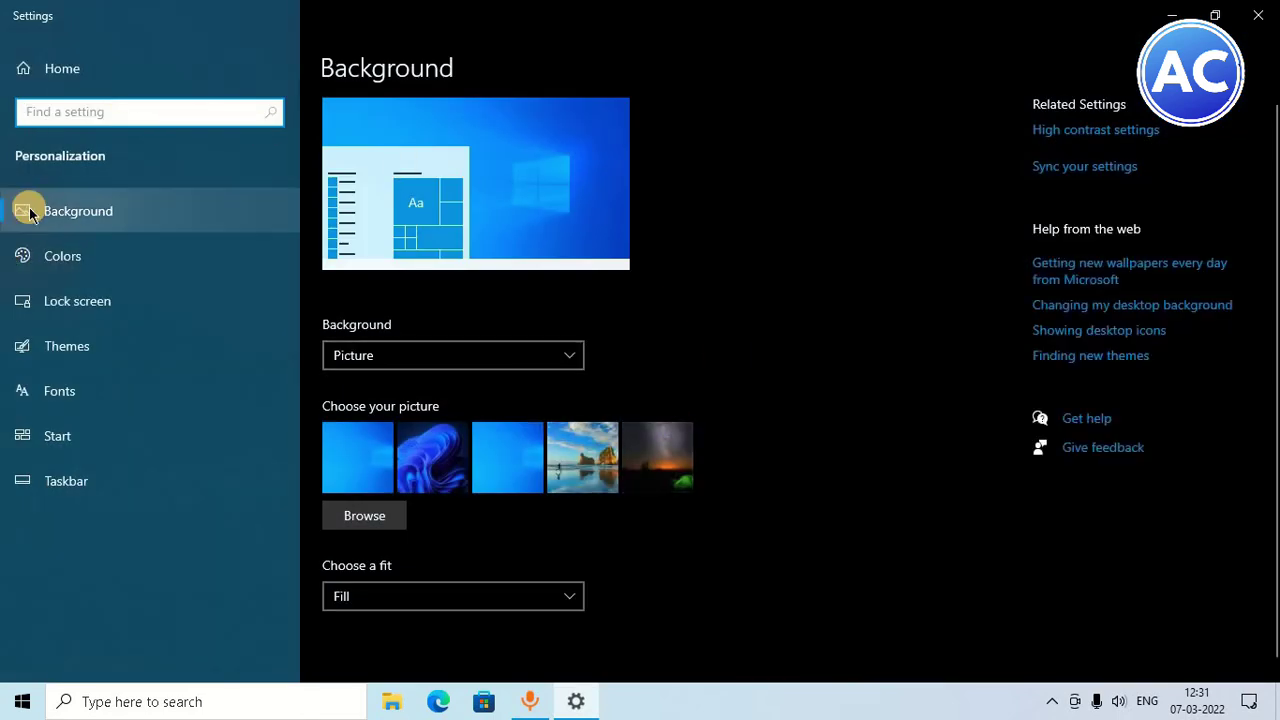
pyautogui.click(135, 258)
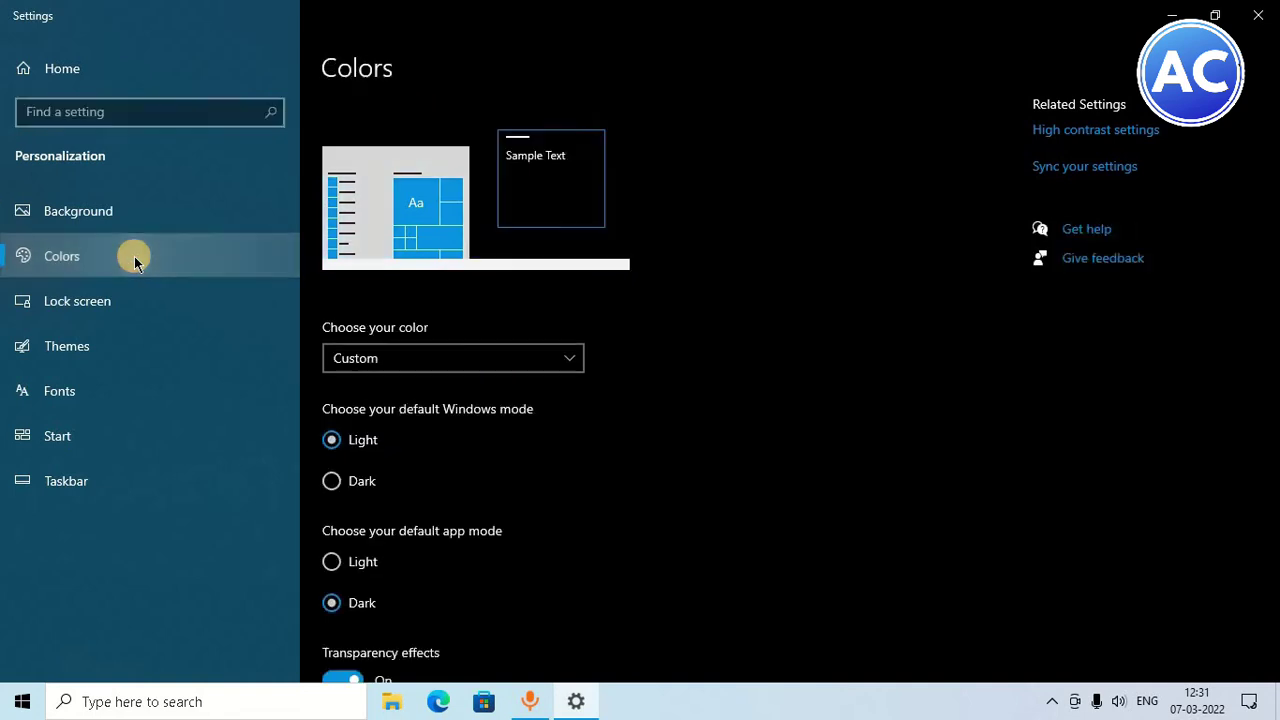
pyautogui.scroll(-1, 567, 355)
pyautogui.scroll(-1, 567, 355)
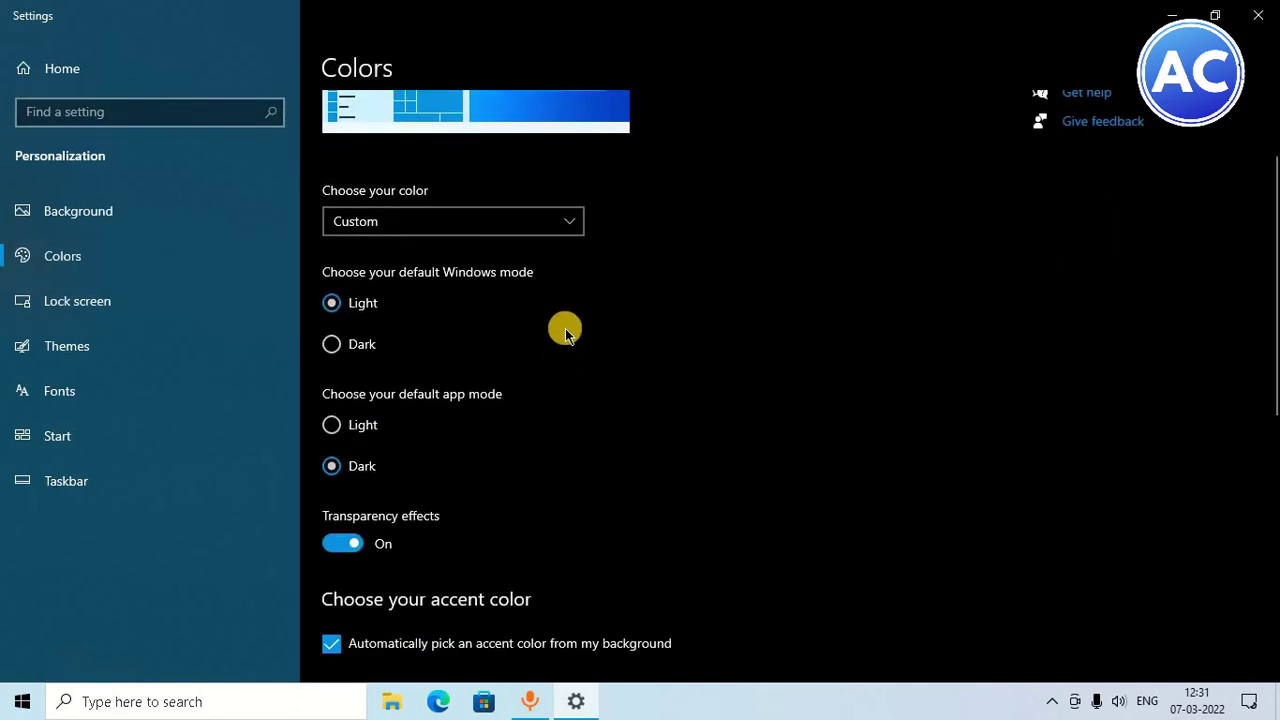
pyautogui.scroll(1, 565, 333)
pyautogui.scroll(-4, 565, 333)
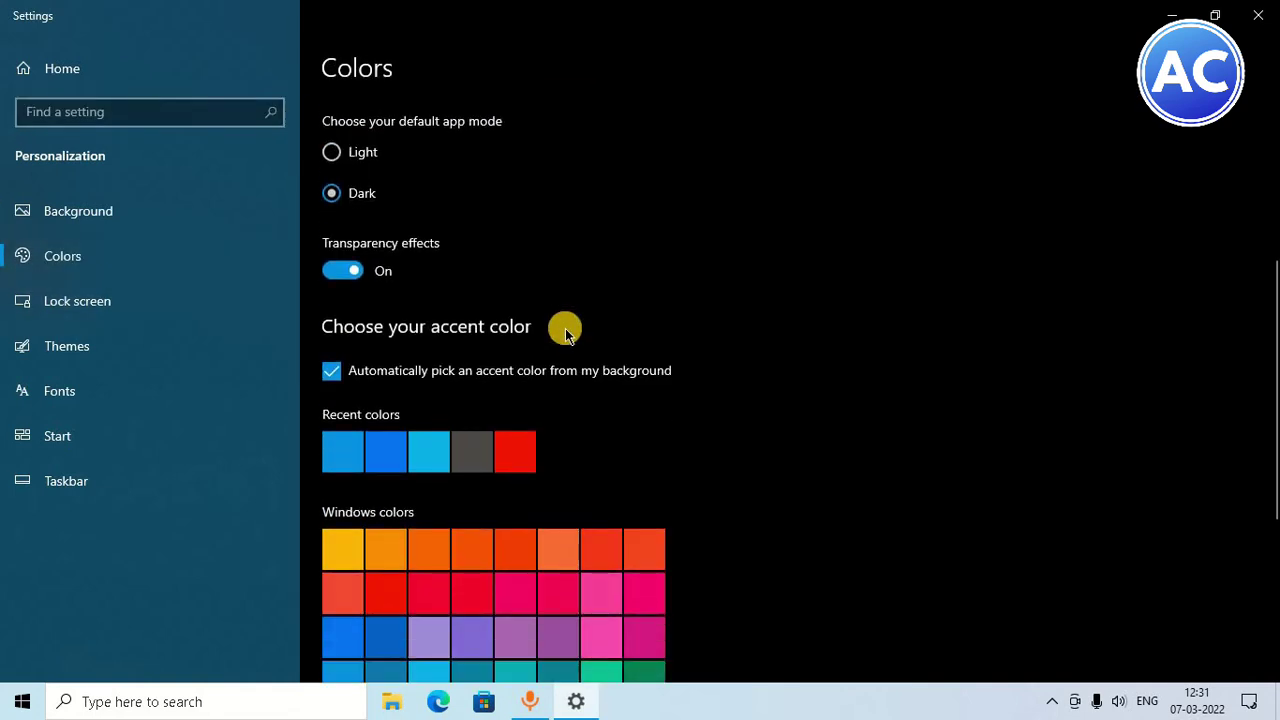
pyautogui.scroll(-2, 565, 333)
pyautogui.scroll(2, 563, 331)
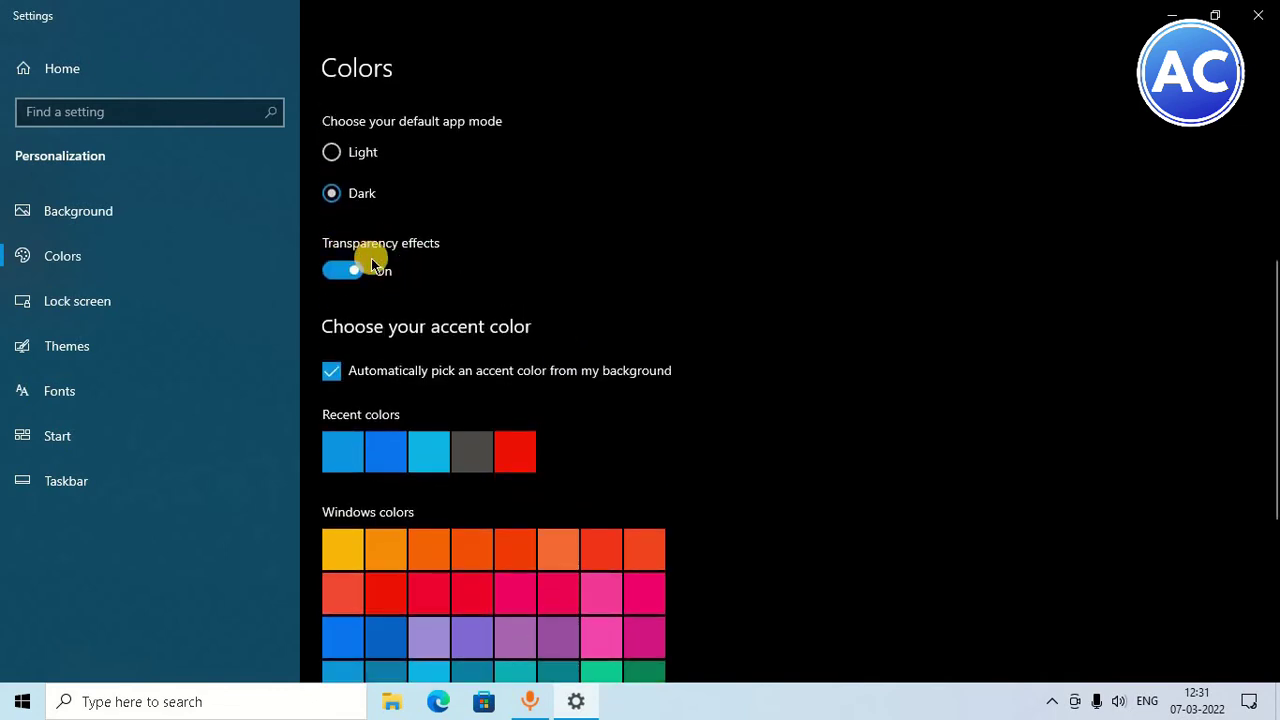
pyautogui.click(344, 272)
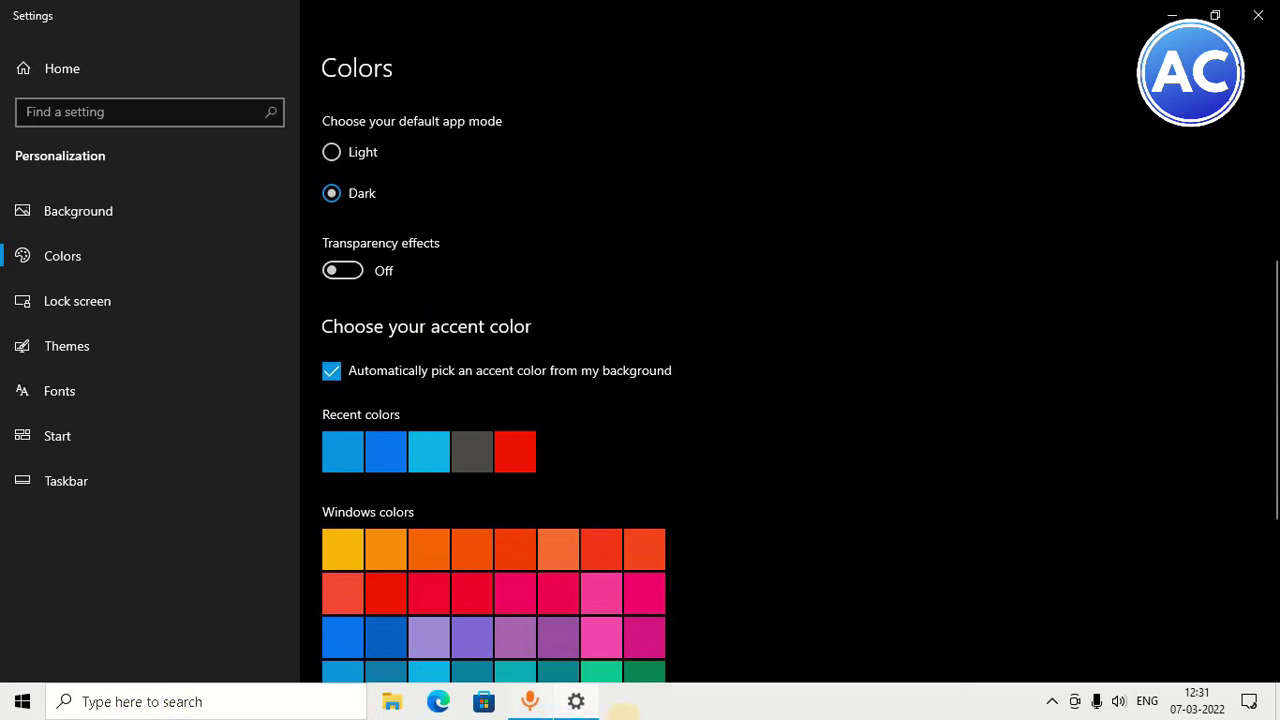
# Step: Check how the Start menu looks without transparency, and close Settings
pyautogui.click(22, 701)
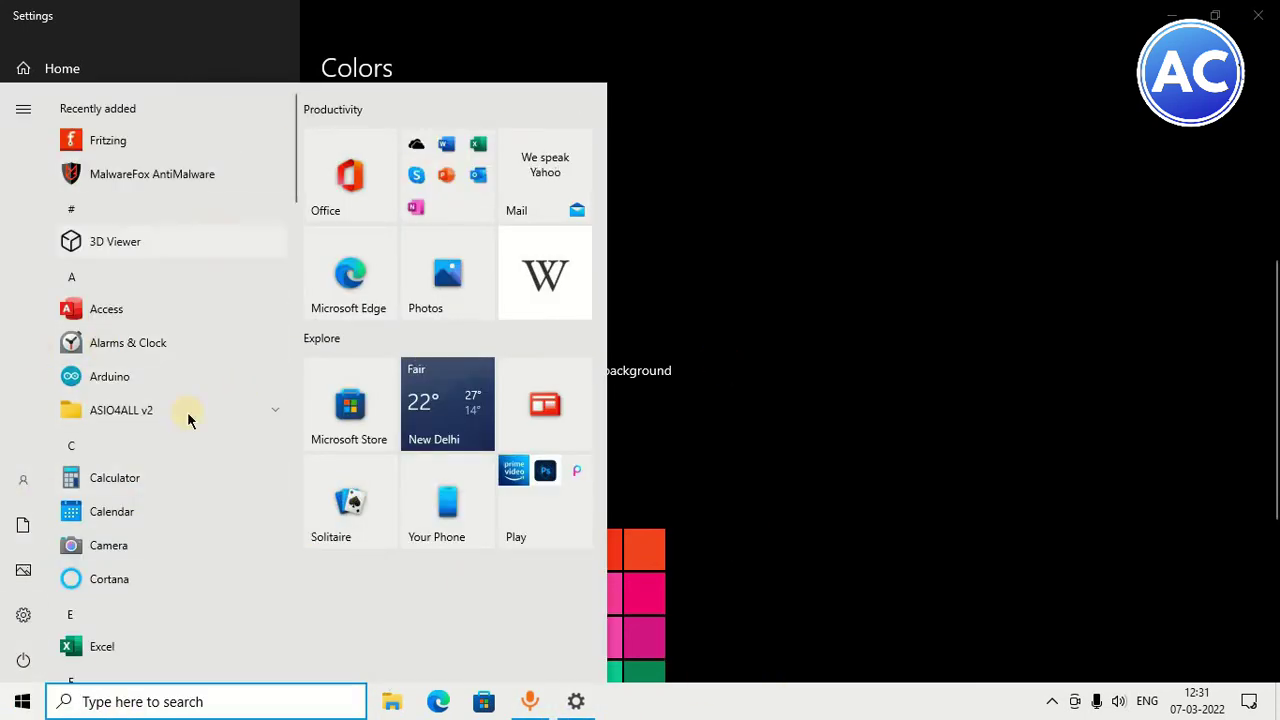
pyautogui.click(763, 371)
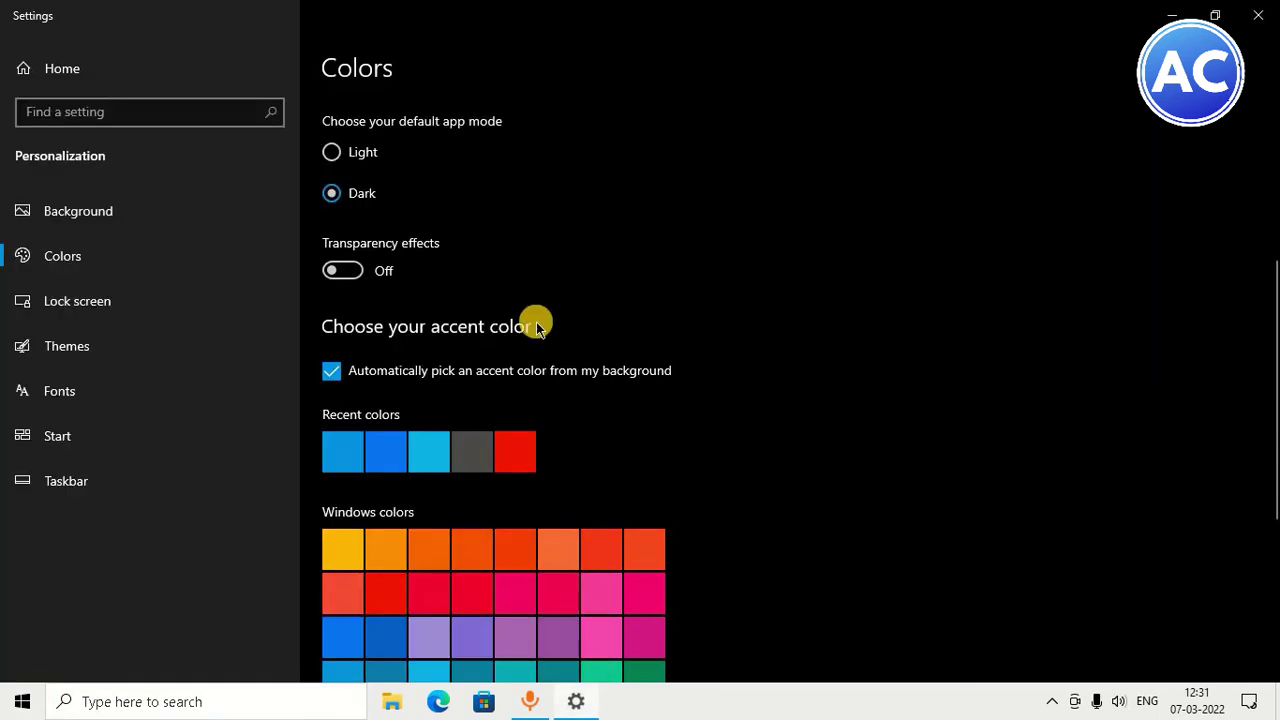
pyautogui.click(1260, 14)
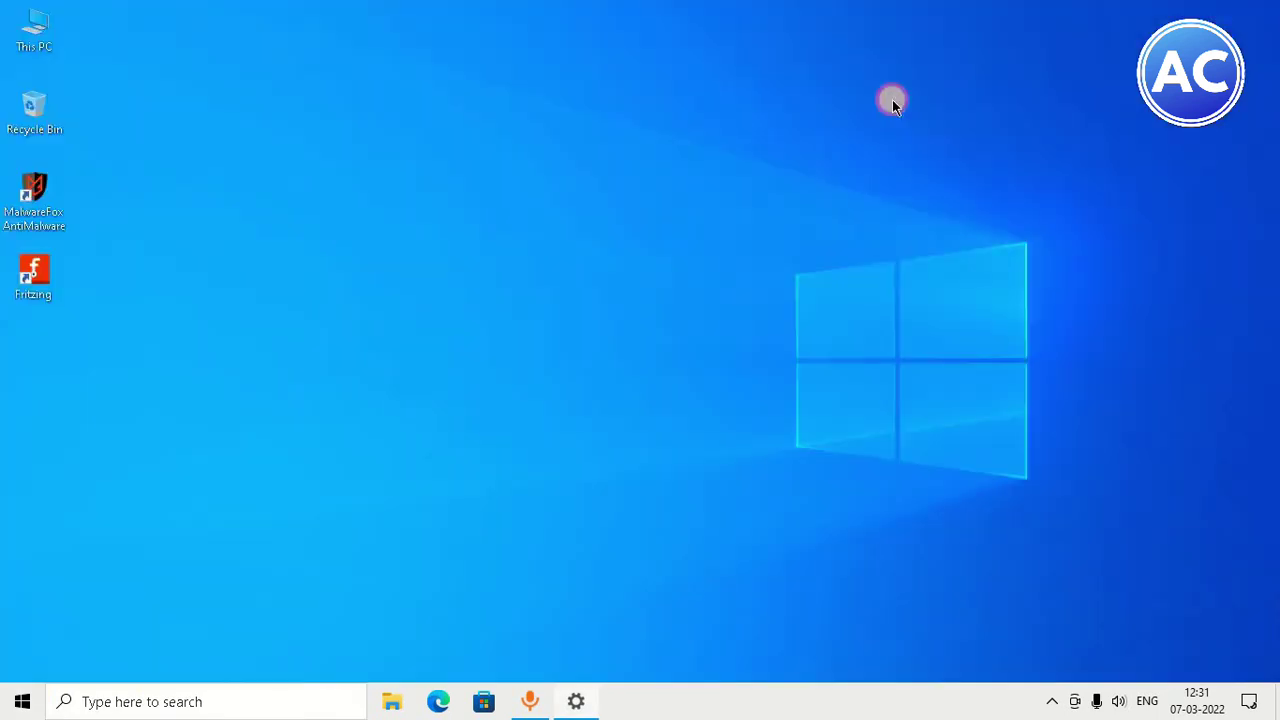
# Step: Refresh the desktop and open and close the Start menu to test how quickly it responds
pyautogui.rightClick(607, 209)
pyautogui.click(626, 220)
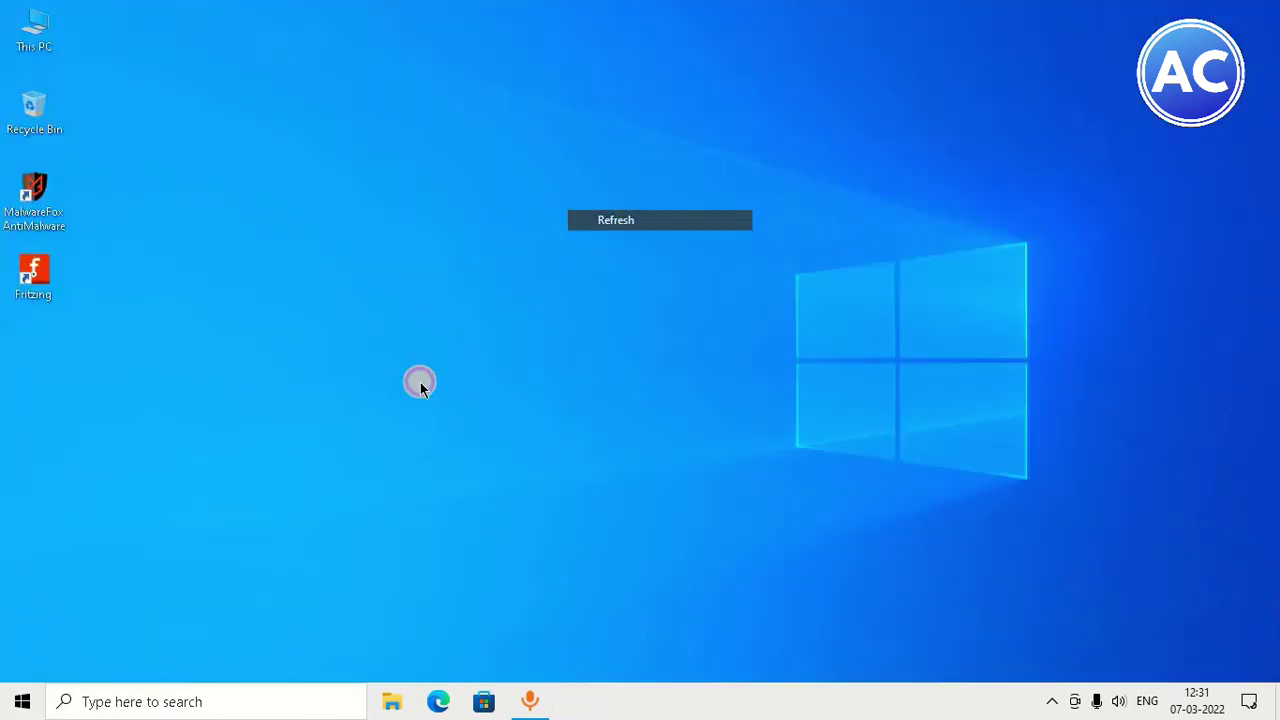
pyautogui.click(22, 701)
pyautogui.click(148, 641)
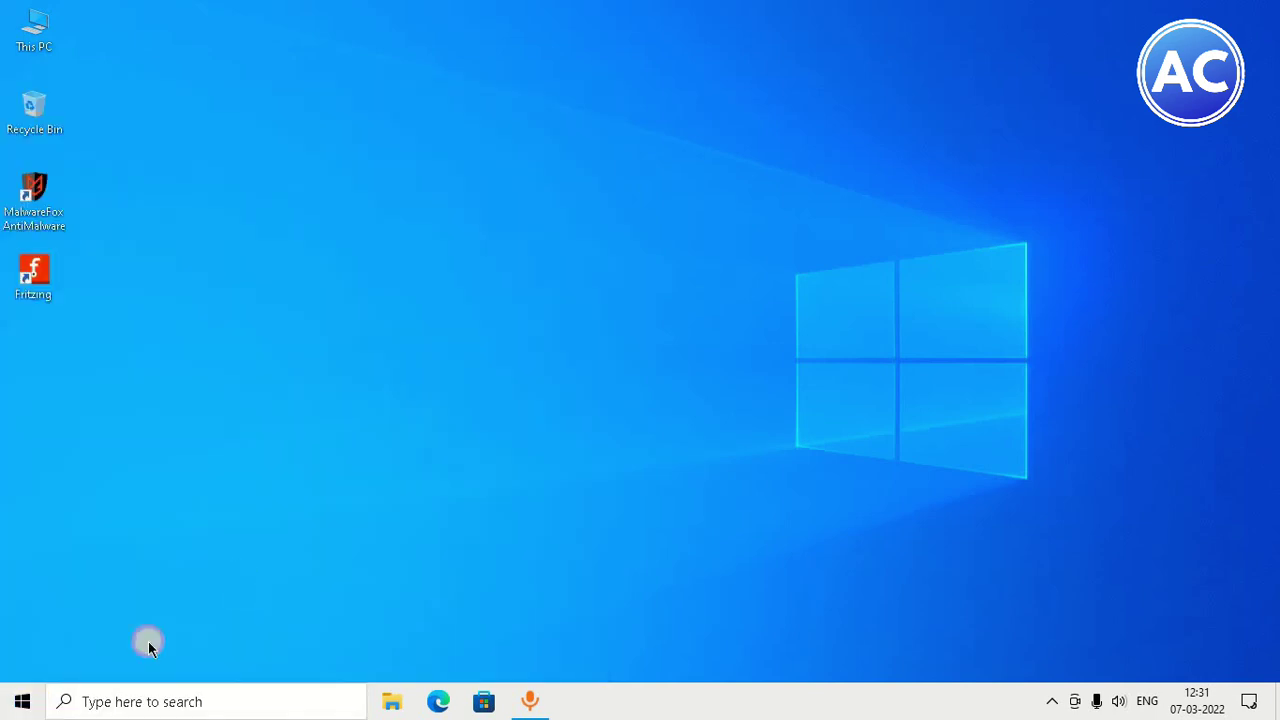
pyautogui.click(5, 710)
pyautogui.click(786, 413)
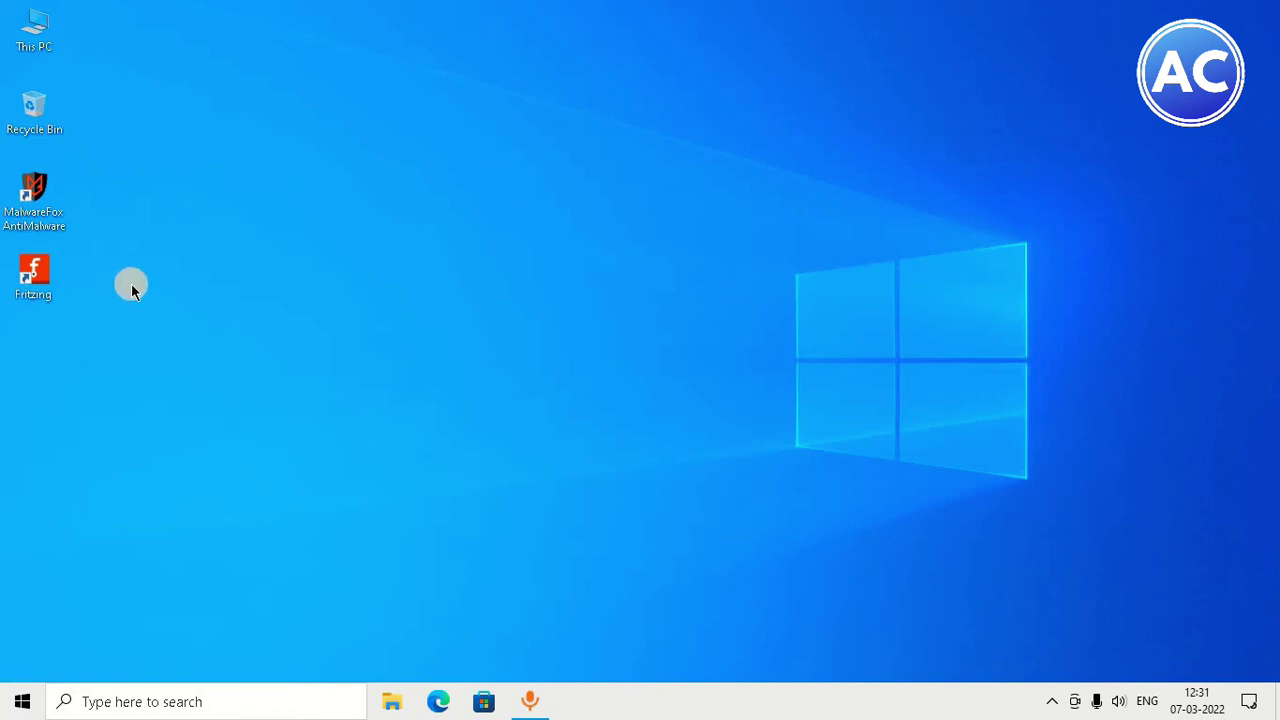
pyautogui.rightClick(564, 206)
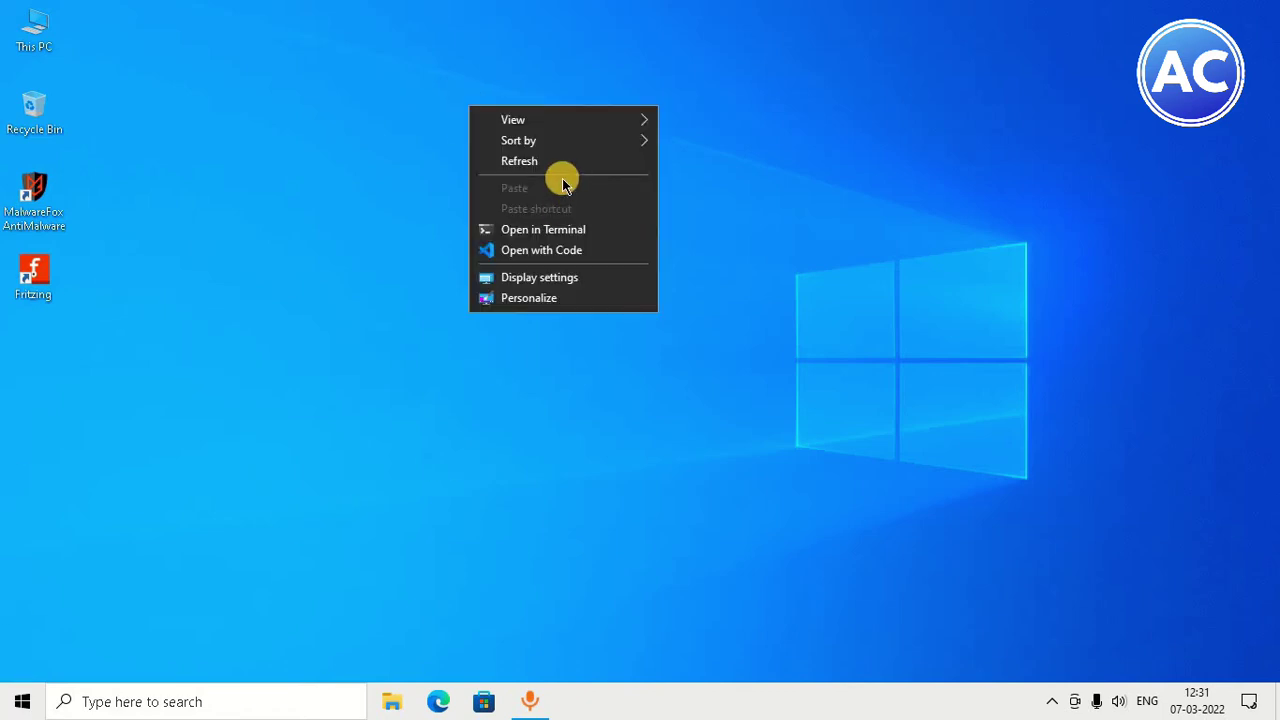
pyautogui.click(560, 162)
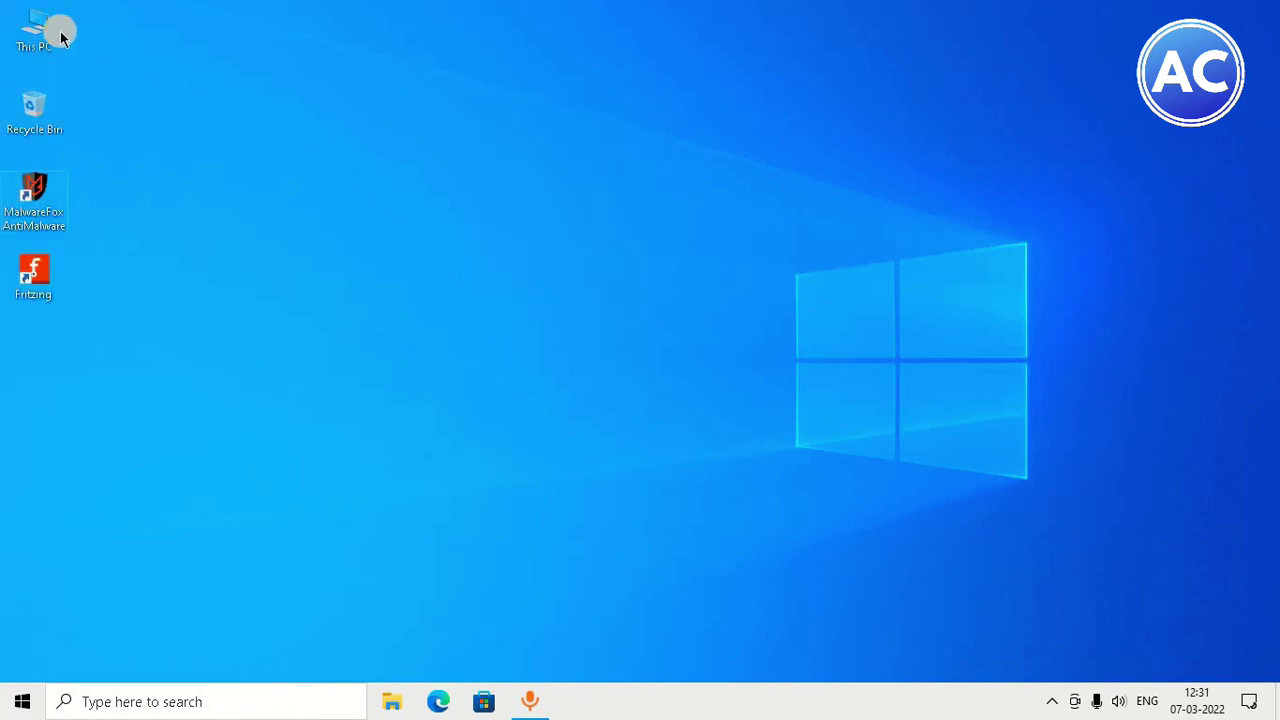
# Step: Open the Performance Options from the advanced system settings on the System About page
pyautogui.click(31, 703)
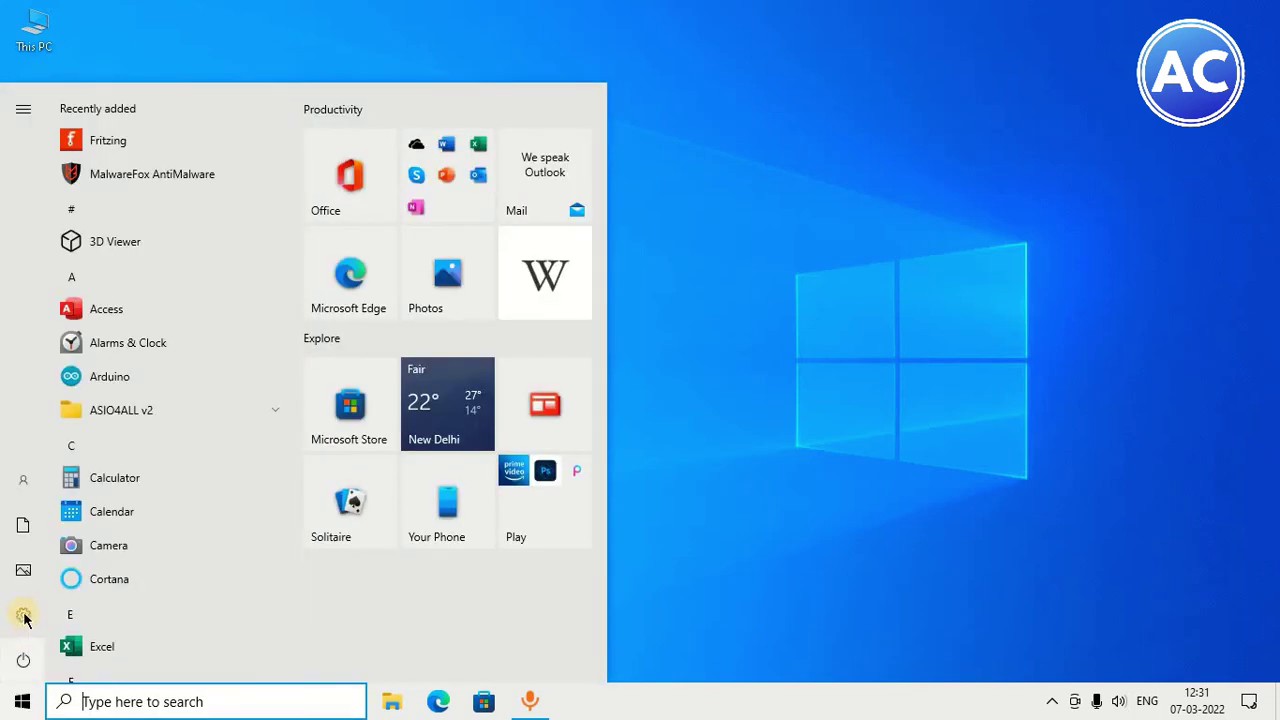
pyautogui.click(23, 614)
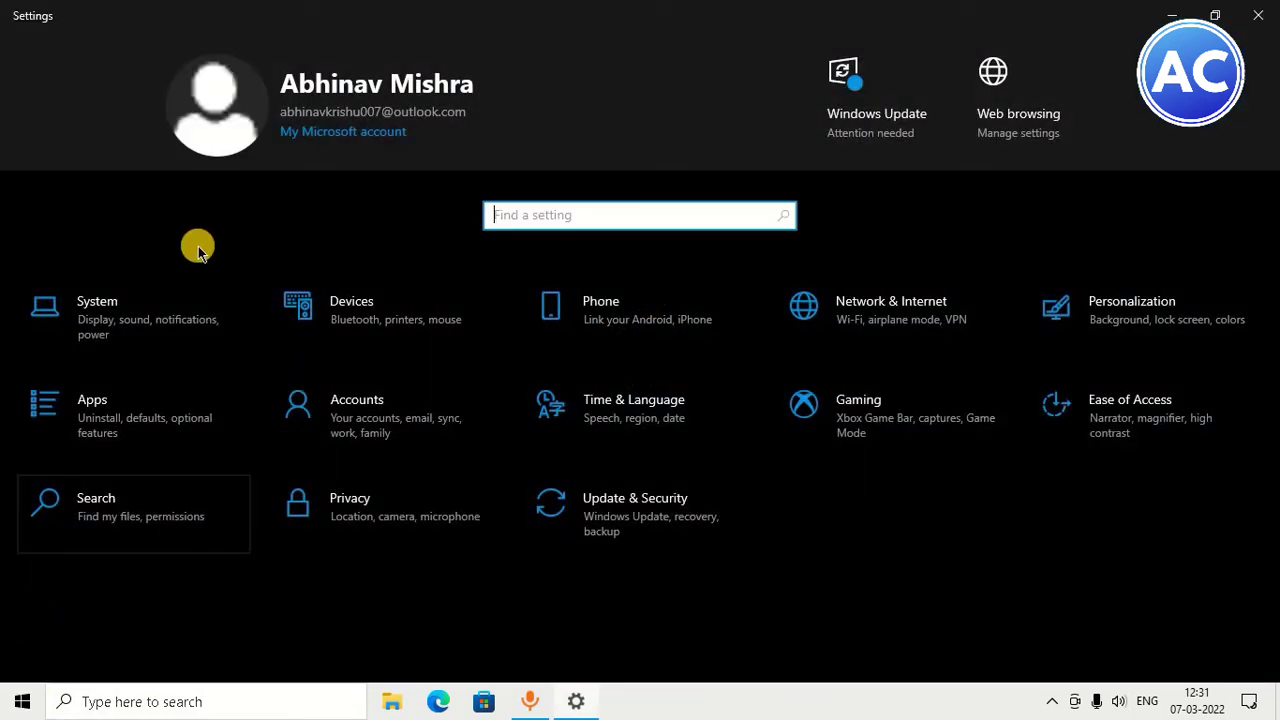
pyautogui.click(143, 338)
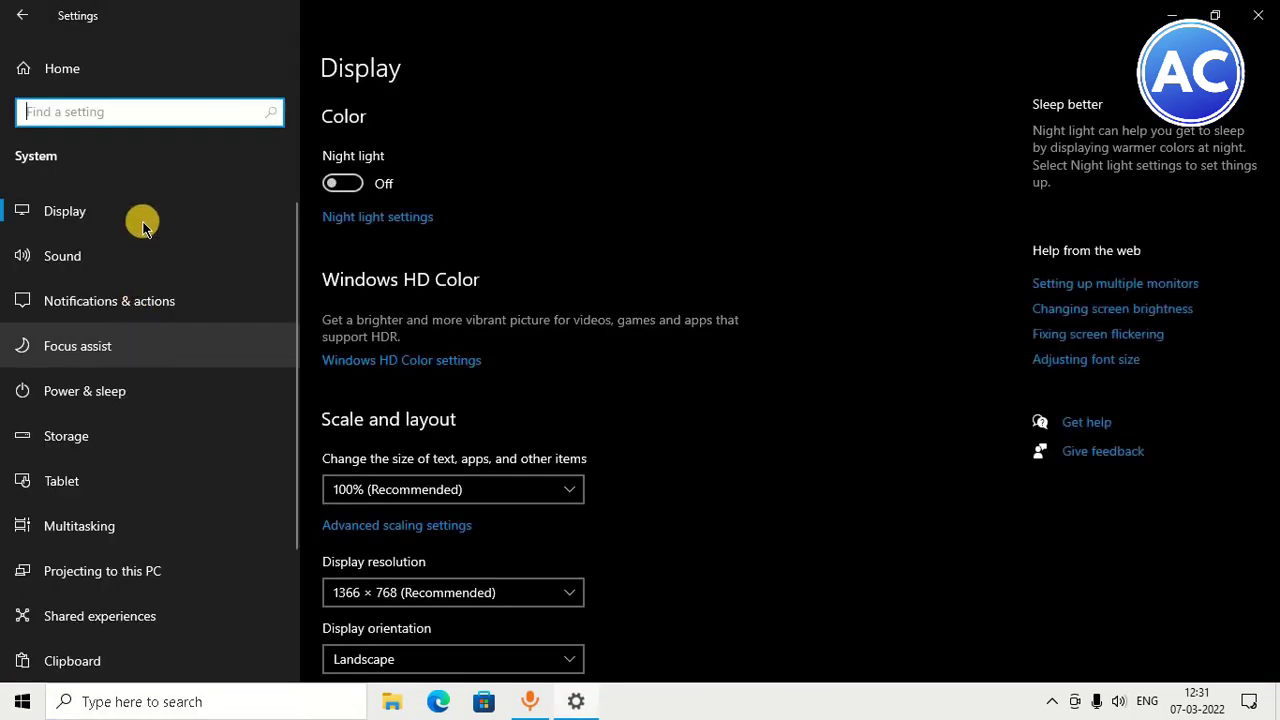
pyautogui.scroll(-3, 125, 510)
pyautogui.click(64, 582)
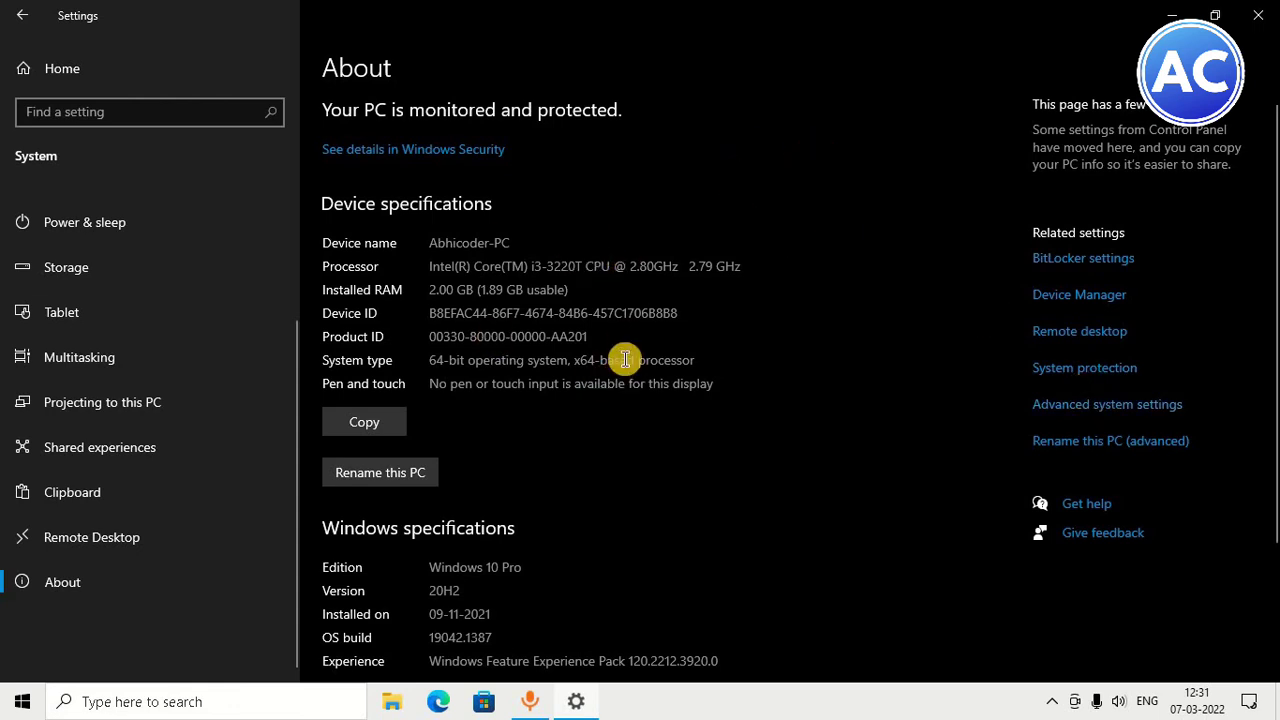
pyautogui.moveTo(360, 145); pyautogui.dragTo(460, 181)
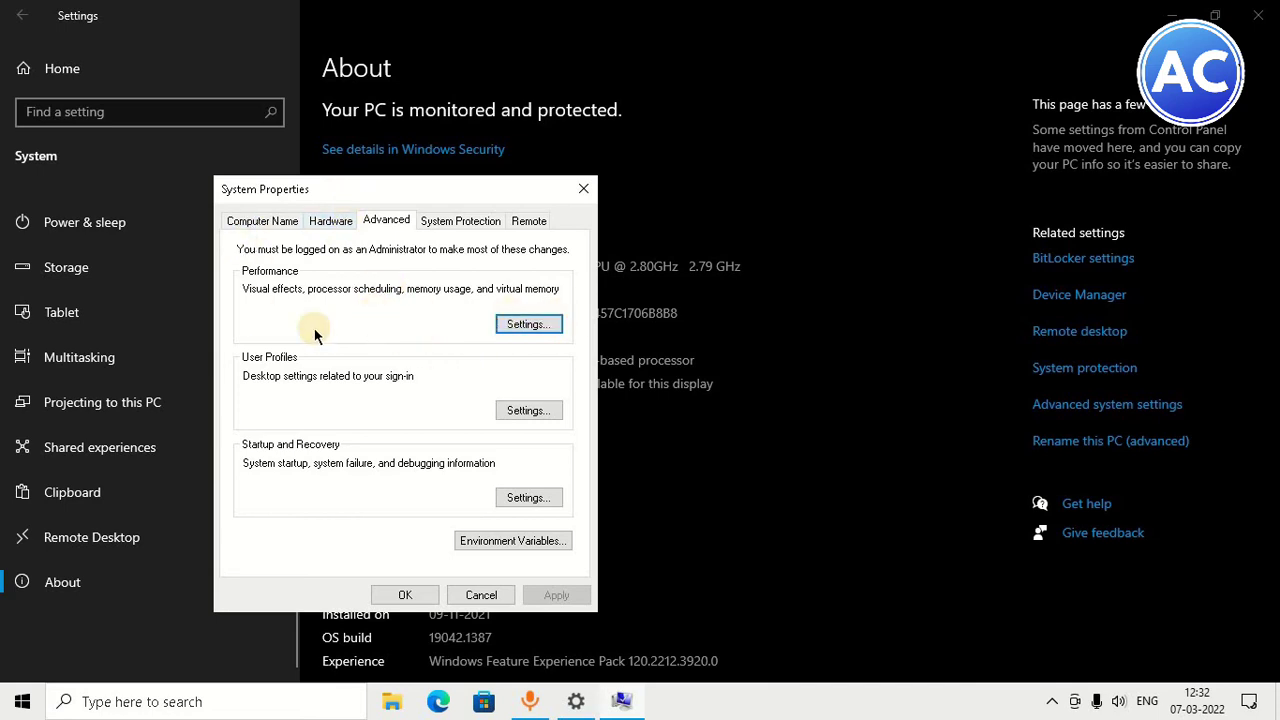
pyautogui.click(527, 322)
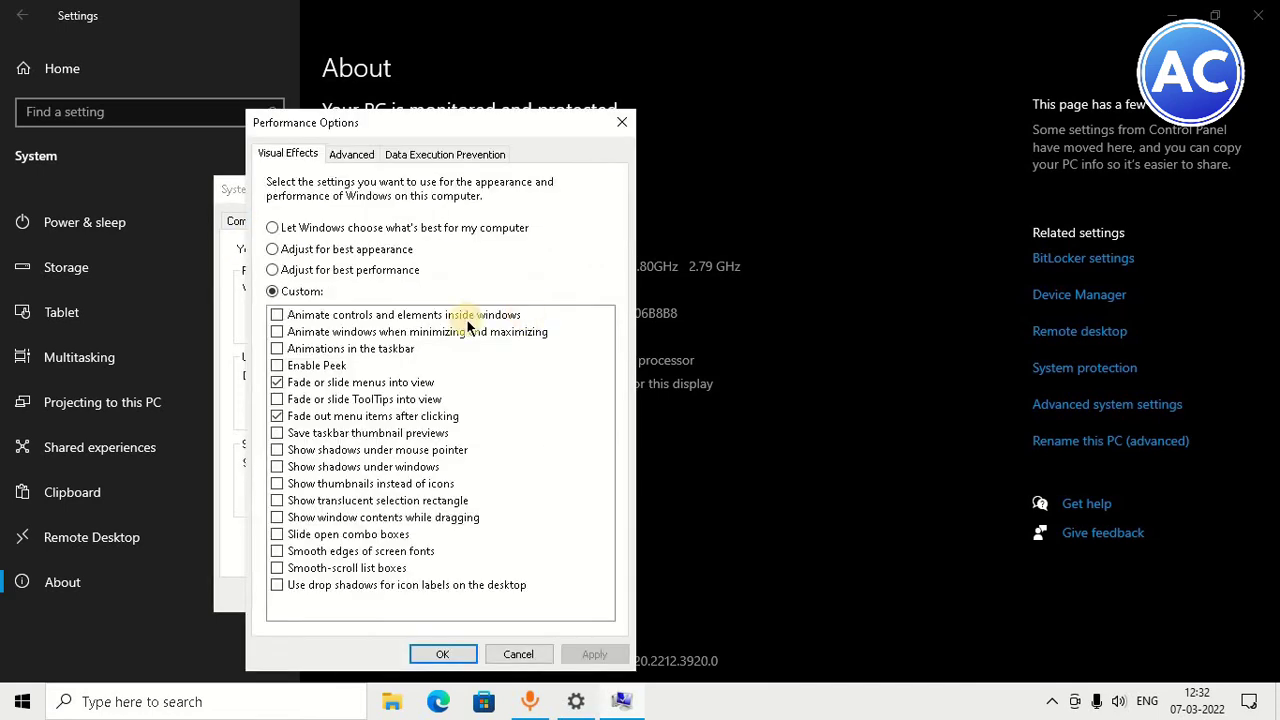
# Step: Apply custom visual effects with only "Enable Peek", "Show window contents while dragging" and "Use drop shadows for icon labels on the desktop" enabled, and close Settings
pyautogui.click(278, 382)
pyautogui.click(277, 416)
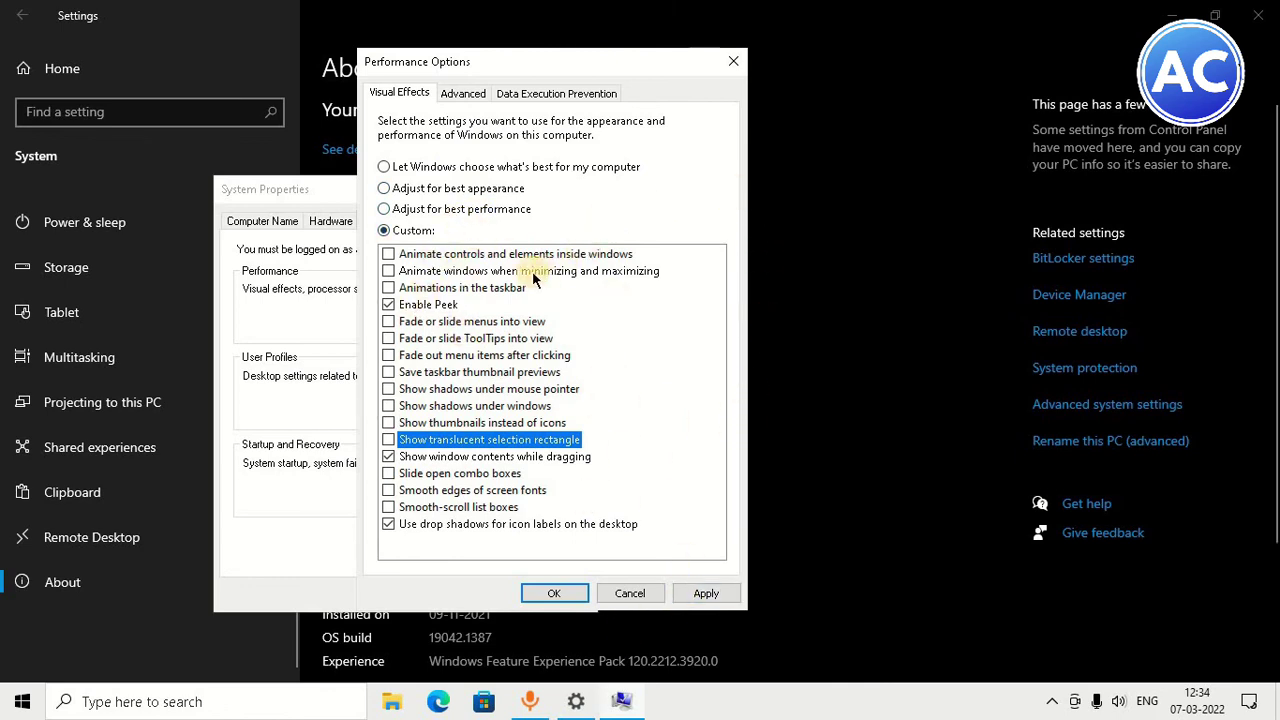
pyautogui.click(442, 456)
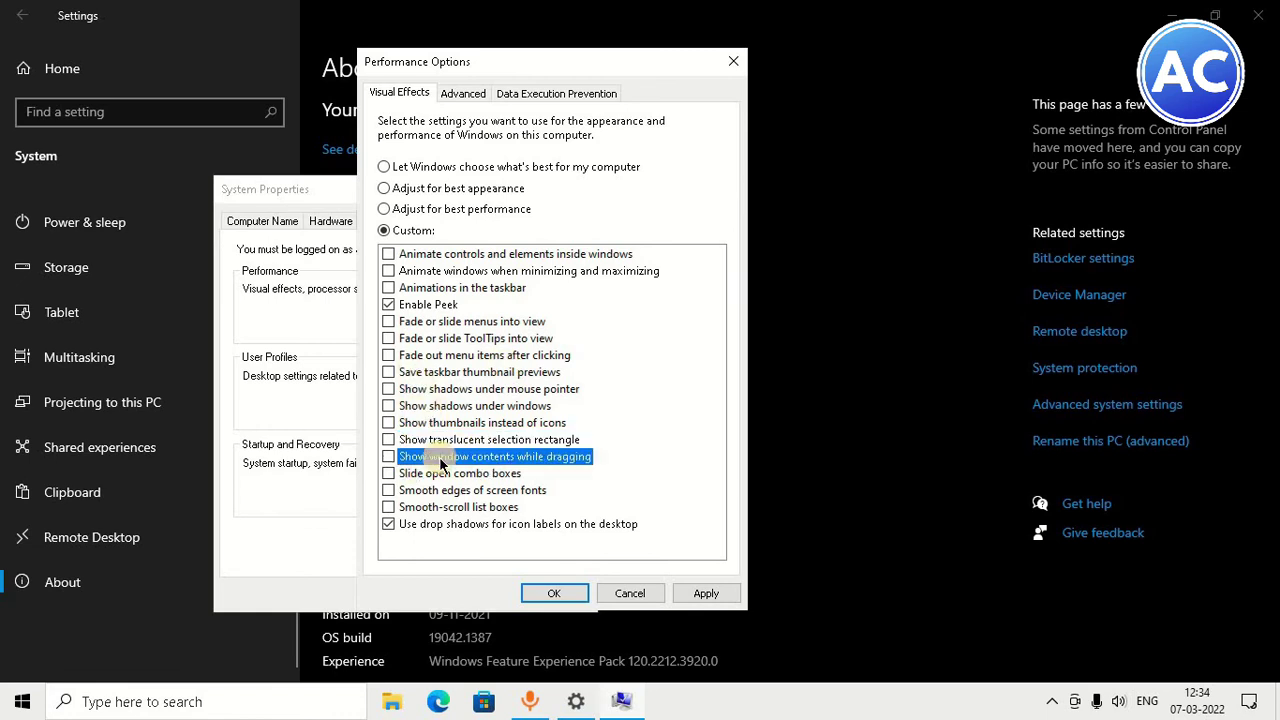
pyautogui.click(706, 593)
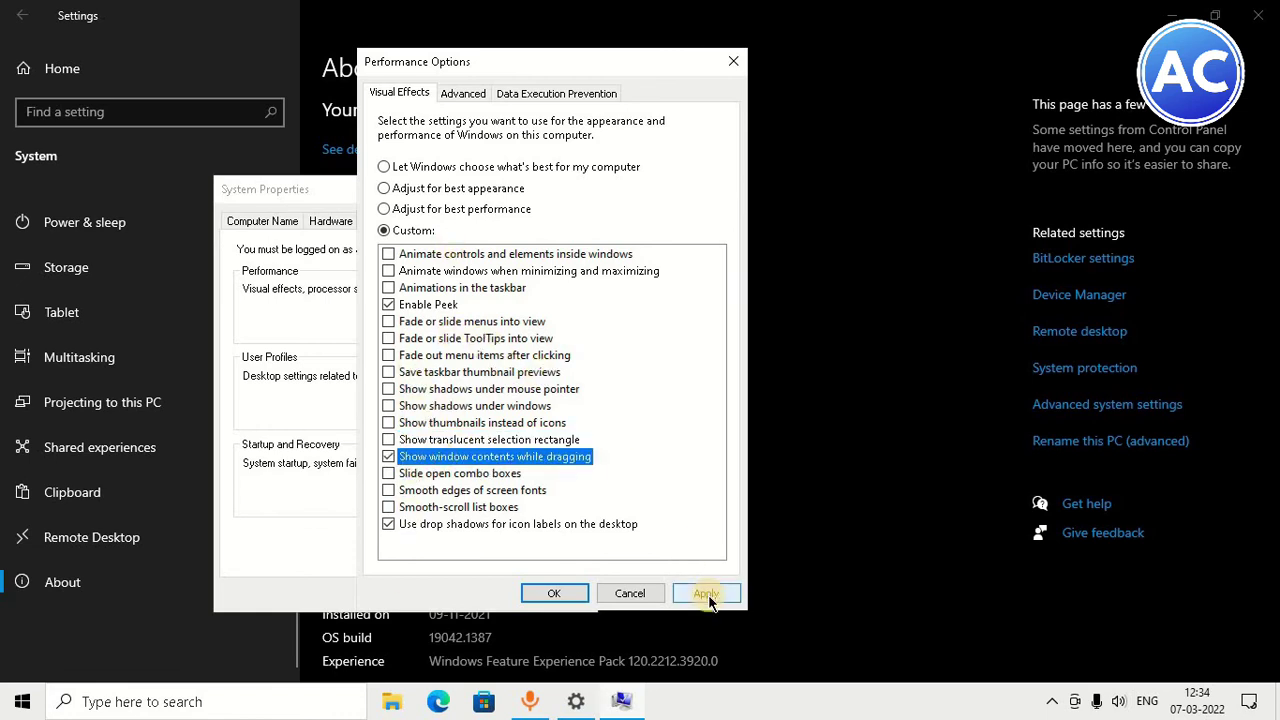
pyautogui.click(554, 593)
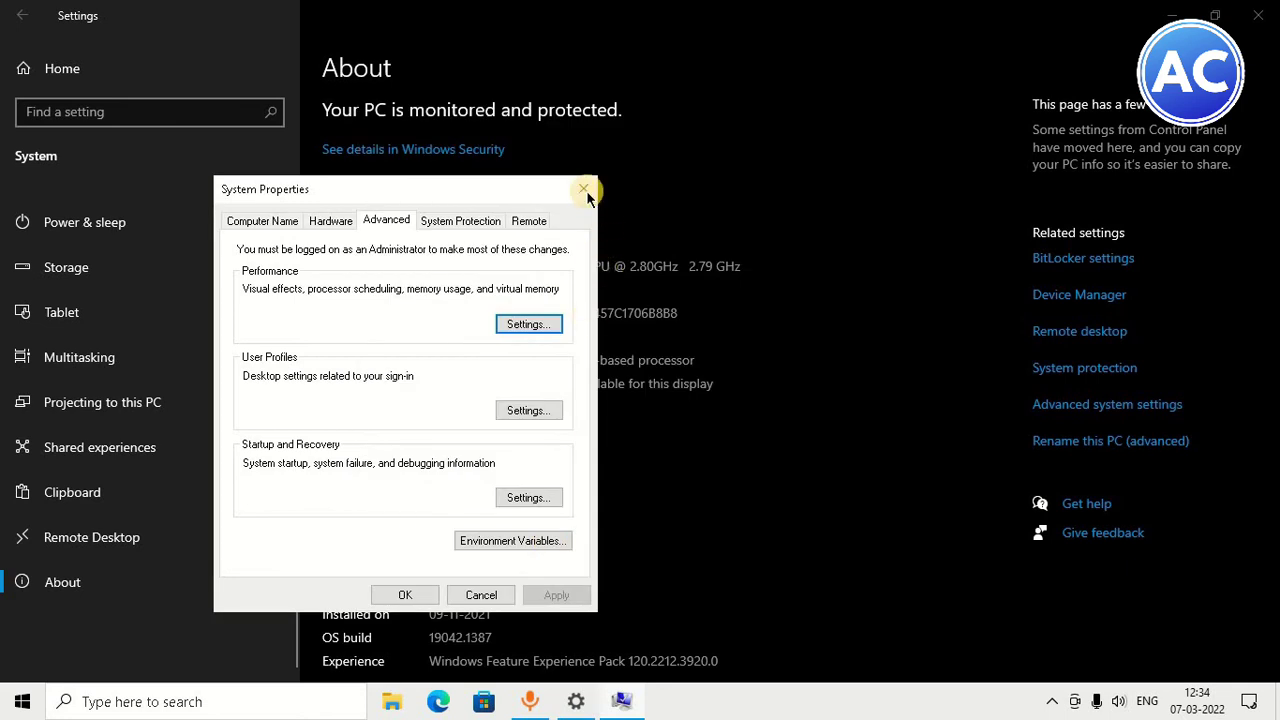
pyautogui.click(586, 187)
pyautogui.hotkey('alt', 'F4')
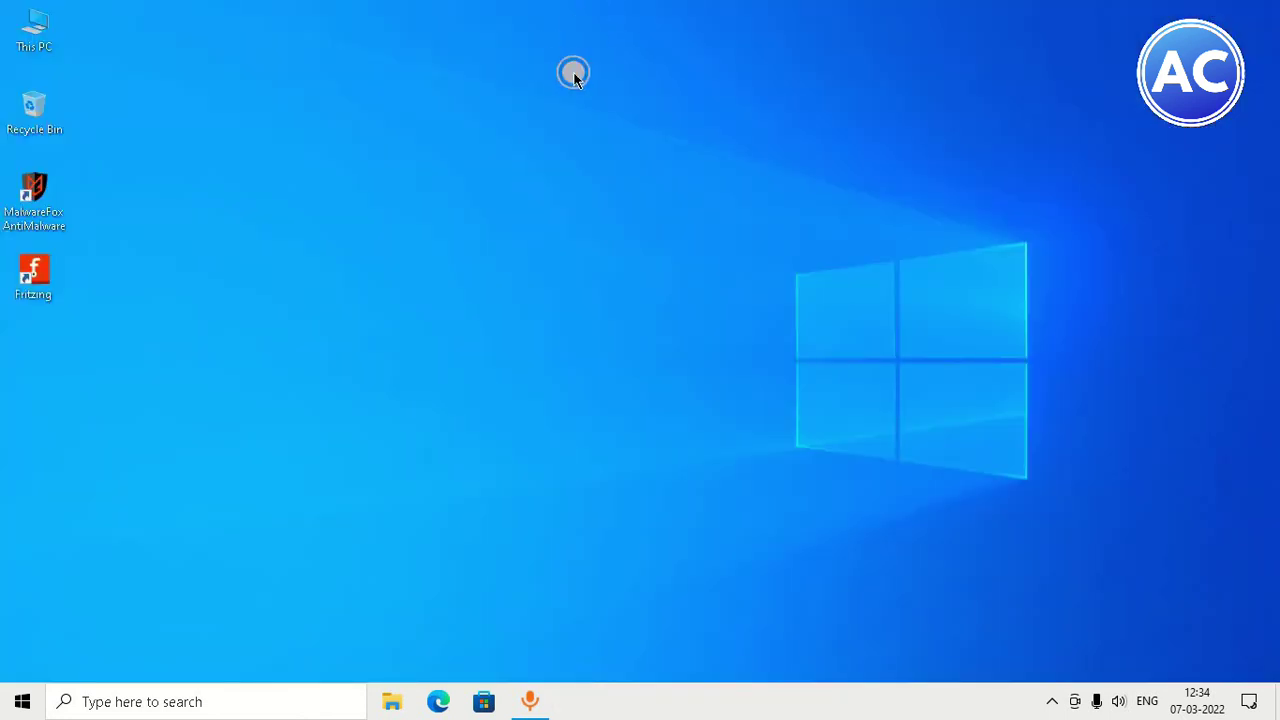
# Step: Refresh the desktop twice
pyautogui.rightClick(550, 50)
pyautogui.click(592, 106)
pyautogui.rightClick(357, 139)
pyautogui.click(405, 192)
# Step: Open Task Manager and view the performance graphs for Memory, Disk 1 (C:) and Disk 0 (F: G:)
pyautogui.rightClick(580, 699)
pyautogui.click(651, 604)
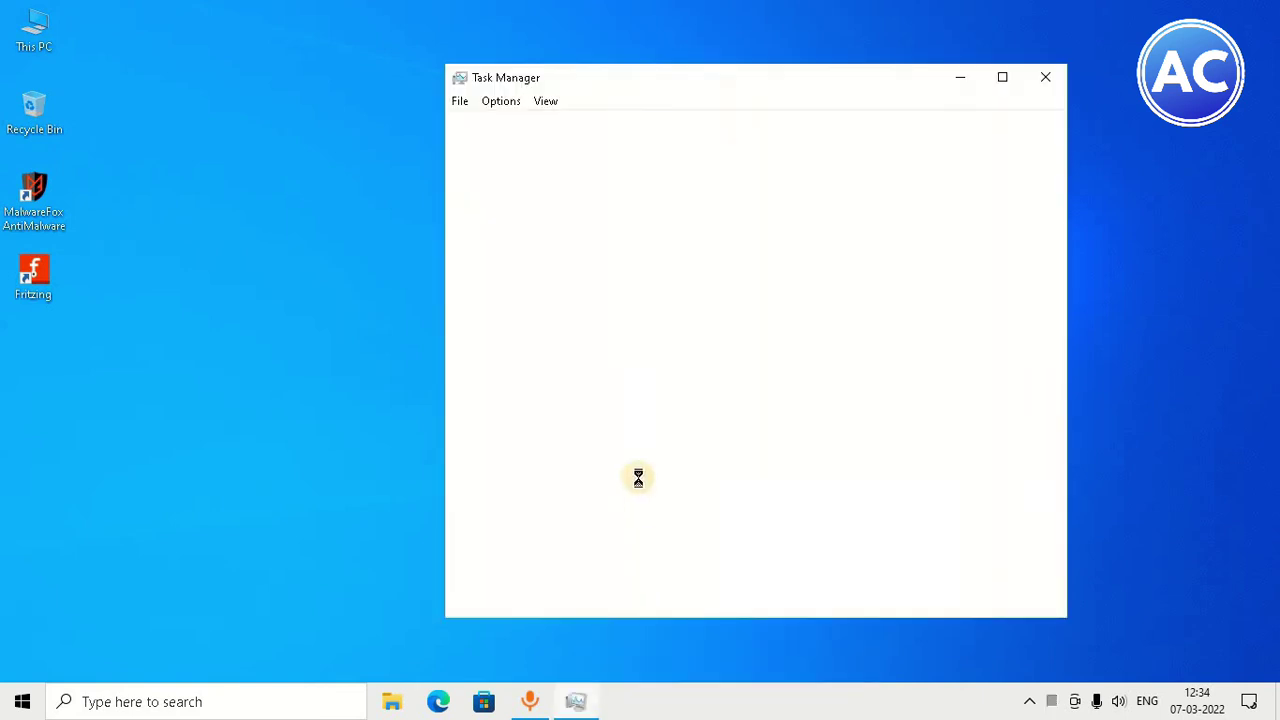
pyautogui.click(549, 123)
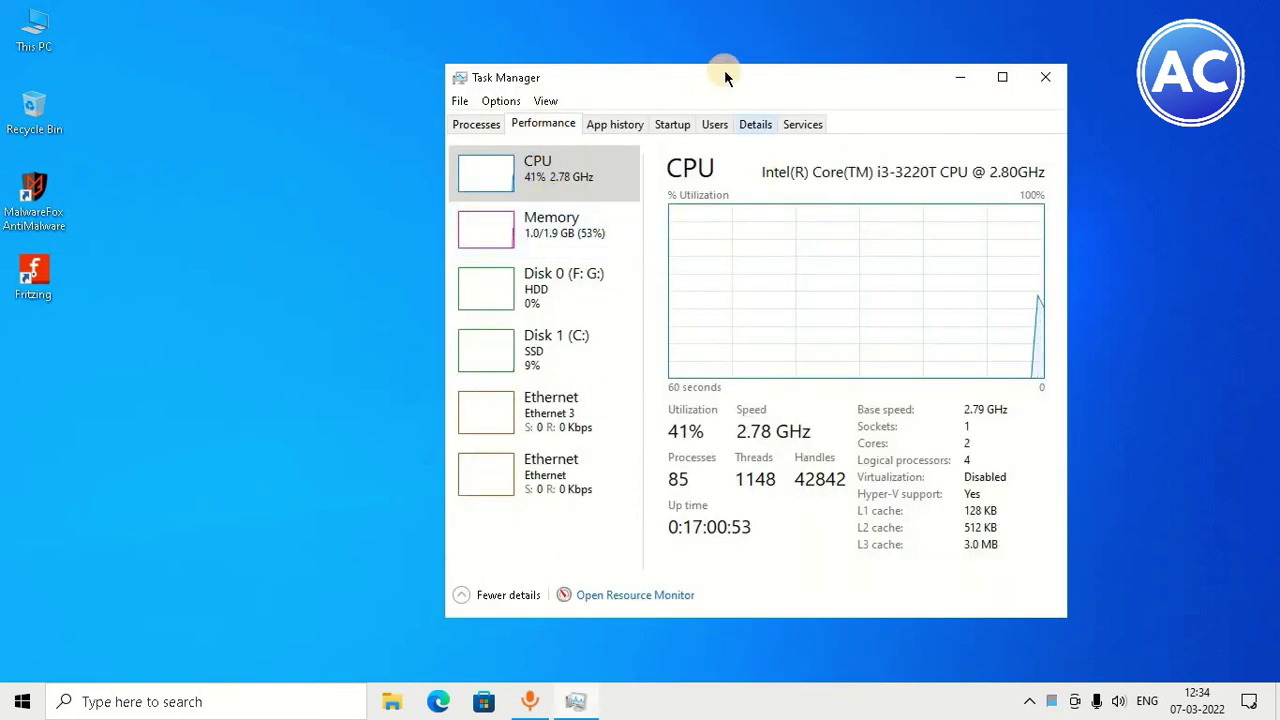
pyautogui.moveTo(749, 77); pyautogui.dragTo(612, 40)
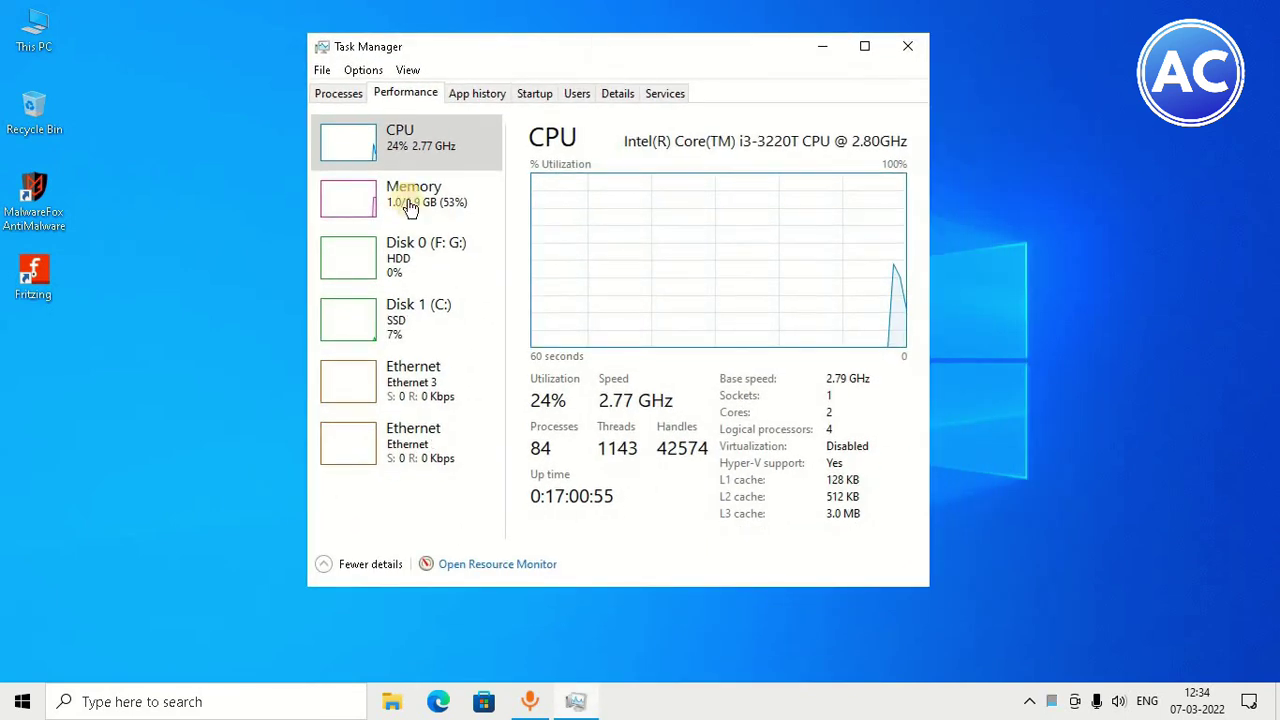
pyautogui.click(466, 205)
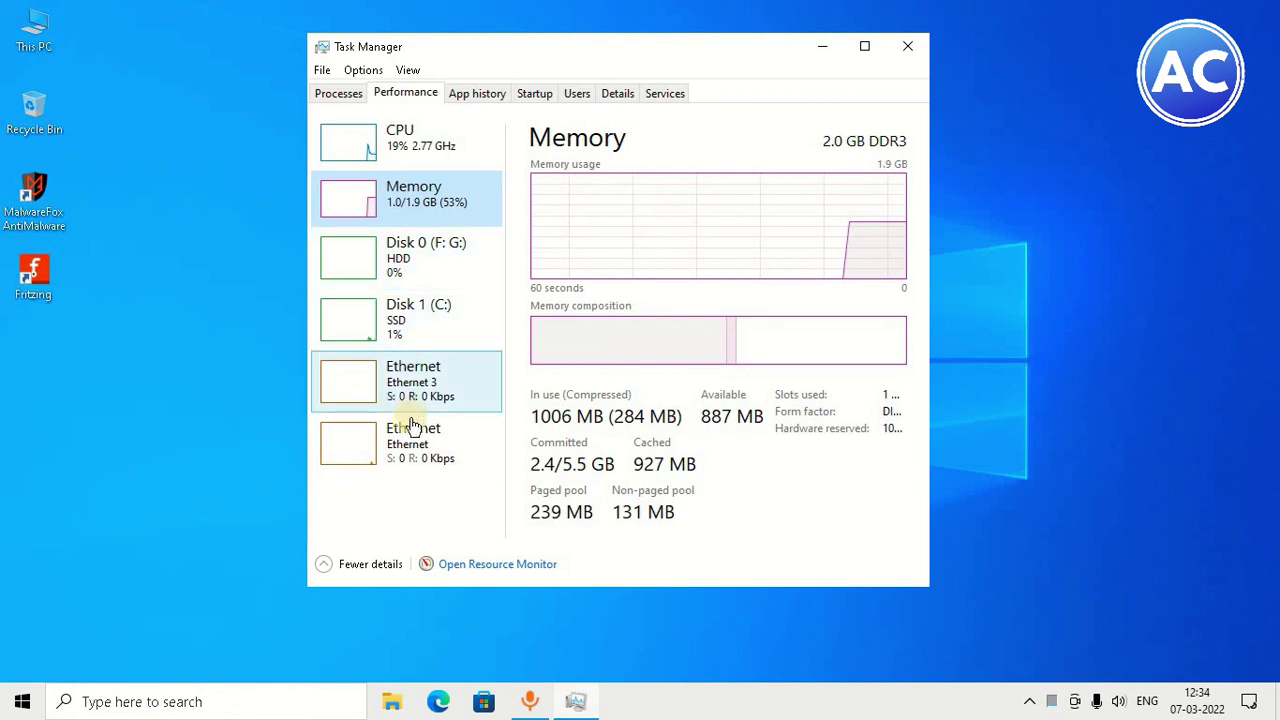
pyautogui.click(432, 312)
pyautogui.click(423, 266)
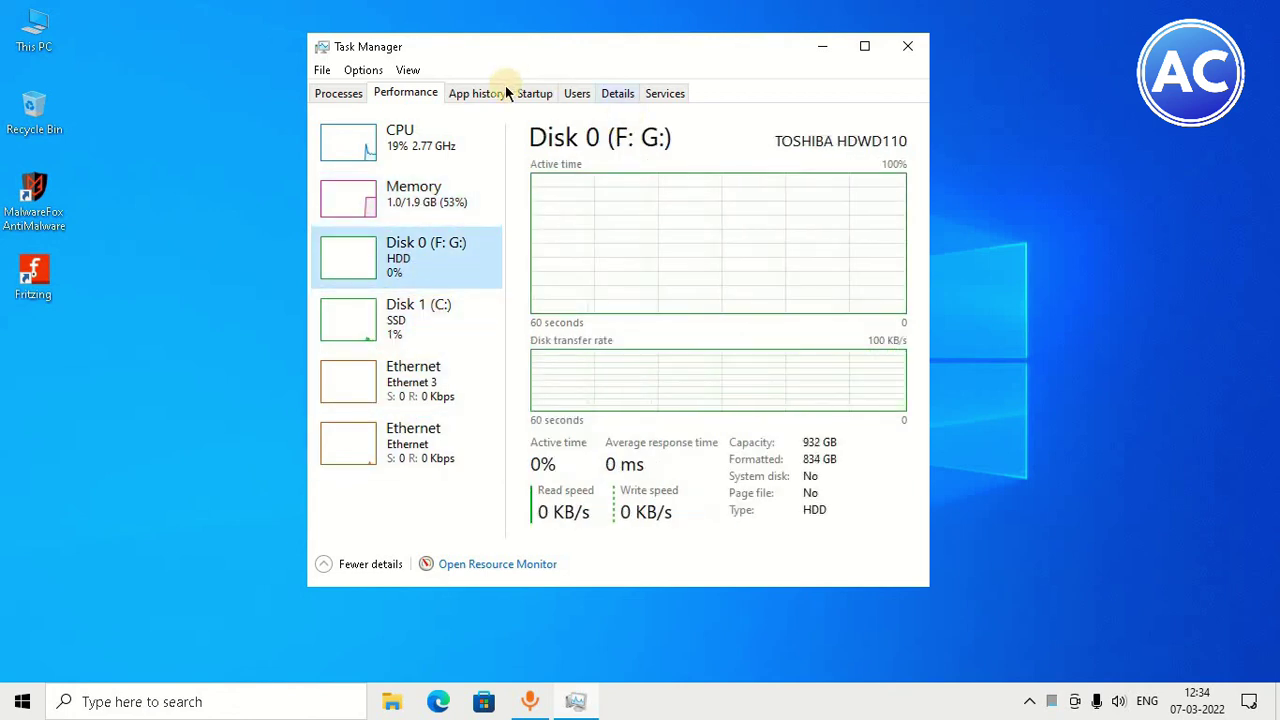
# Step: Look through the app history, startup, users, details and services in Task Manager, and close it
pyautogui.click(487, 96)
pyautogui.click(547, 94)
pyautogui.click(585, 95)
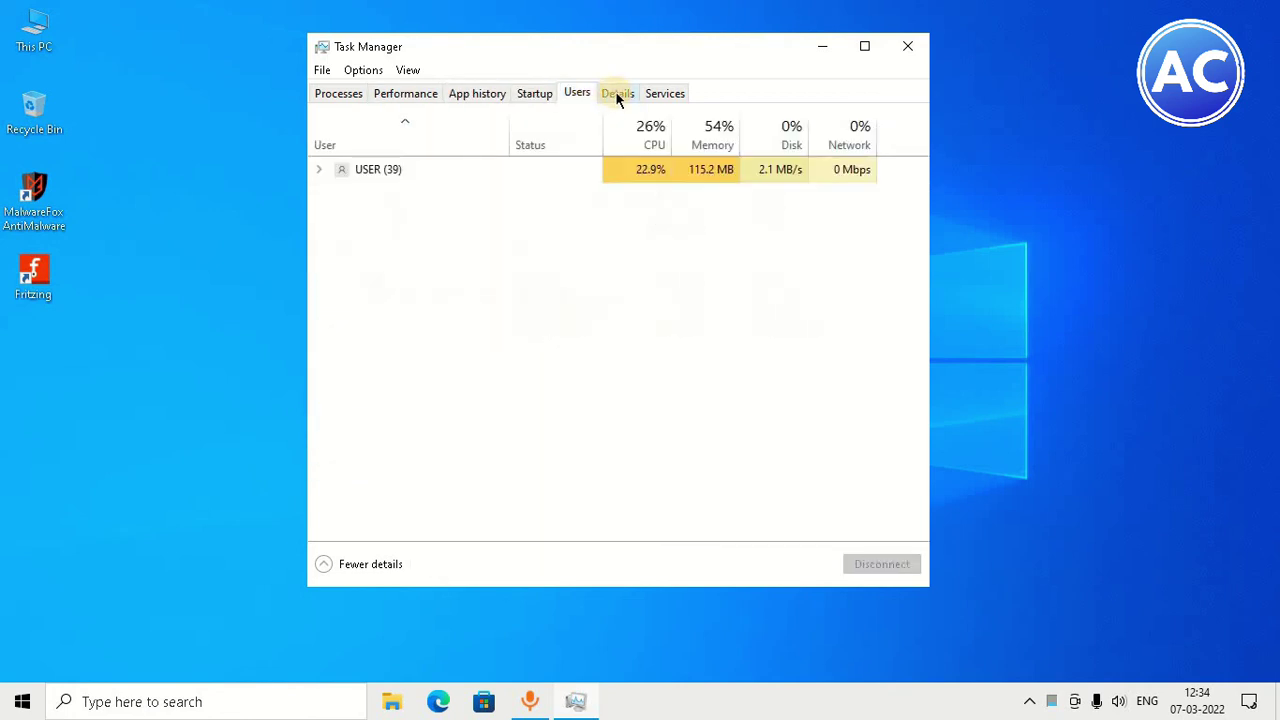
pyautogui.click(617, 94)
pyautogui.click(664, 93)
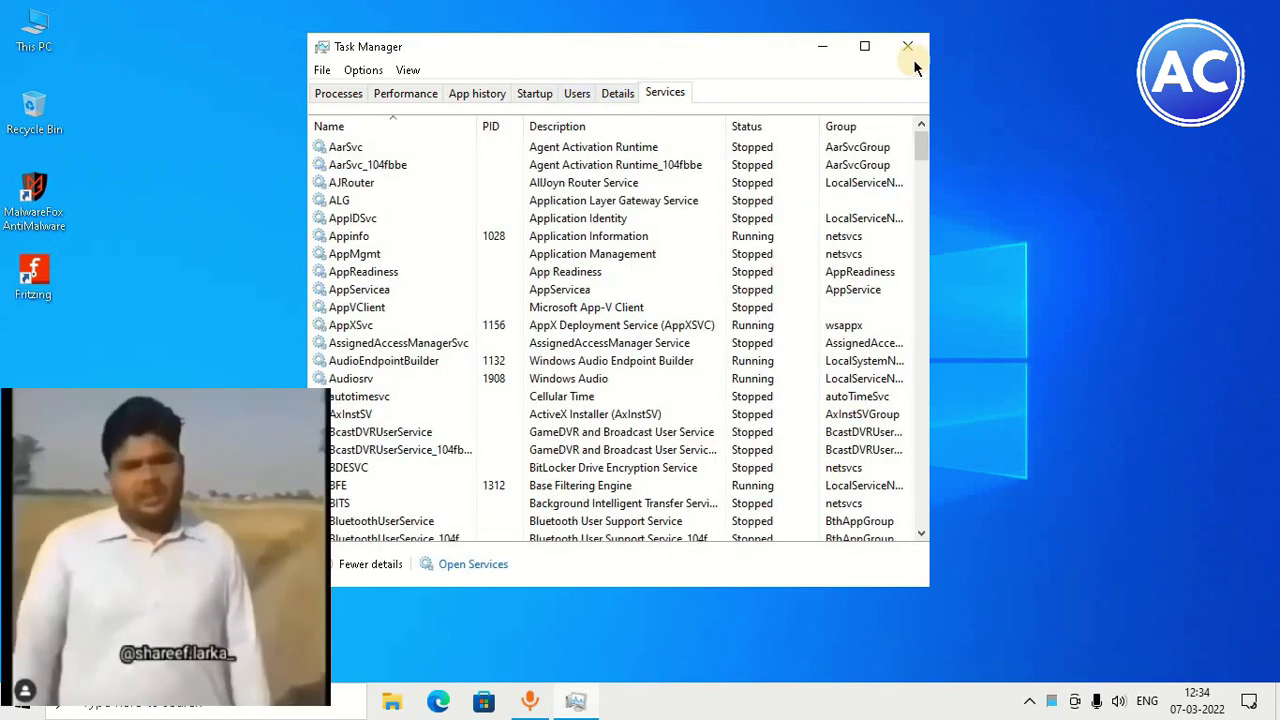
pyautogui.click(907, 46)
# Step: Refresh the desktop again after closing Task Manager
pyautogui.rightClick(214, 294)
pyautogui.click(294, 349)
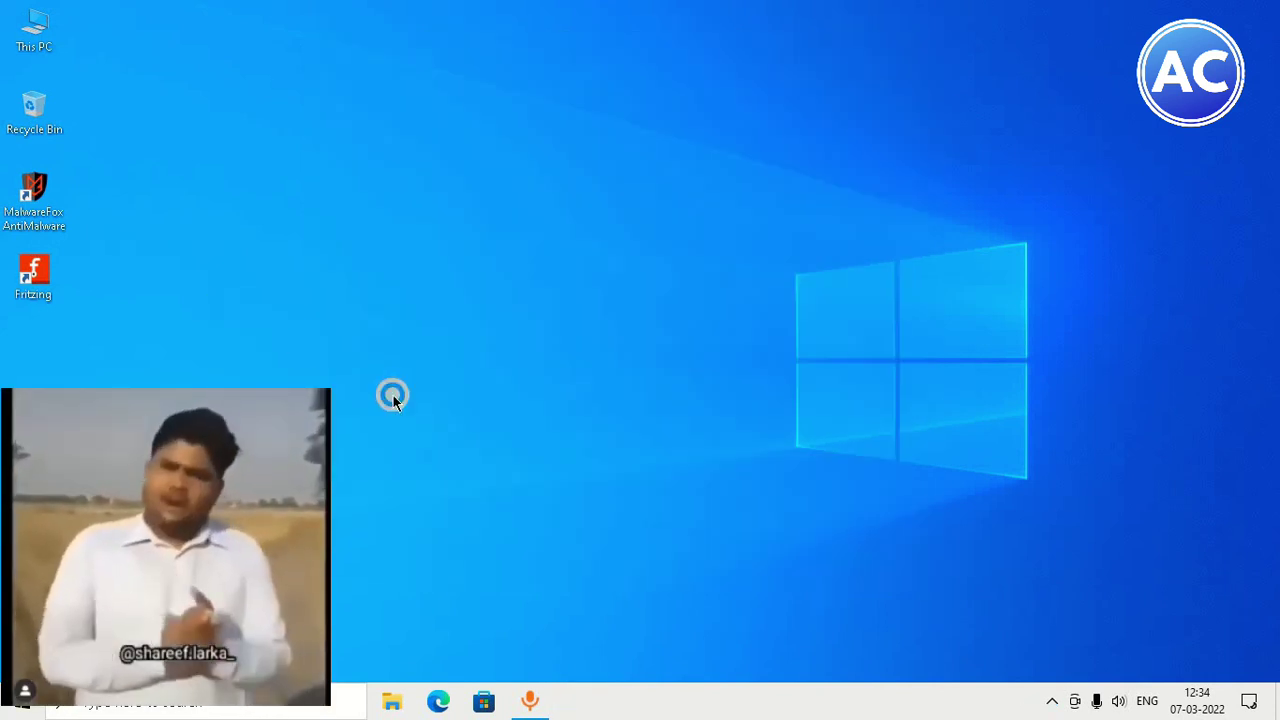
pyautogui.rightClick(474, 370)
pyautogui.press('e')
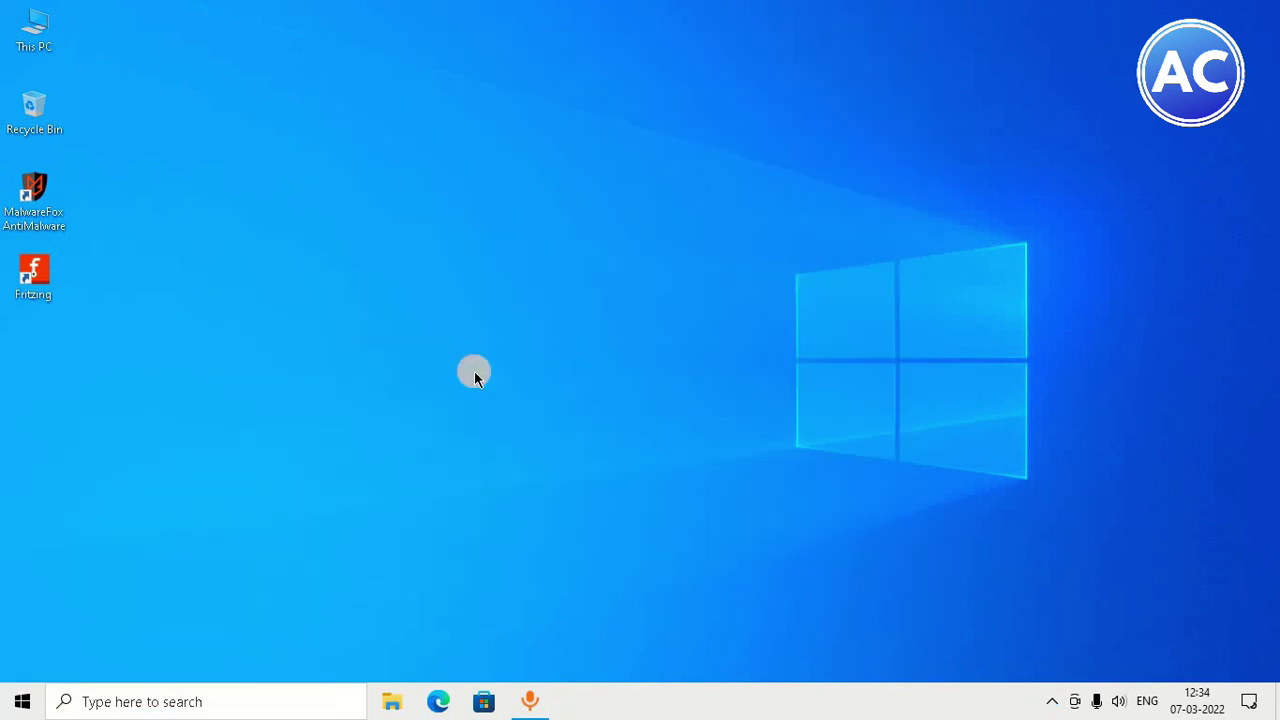